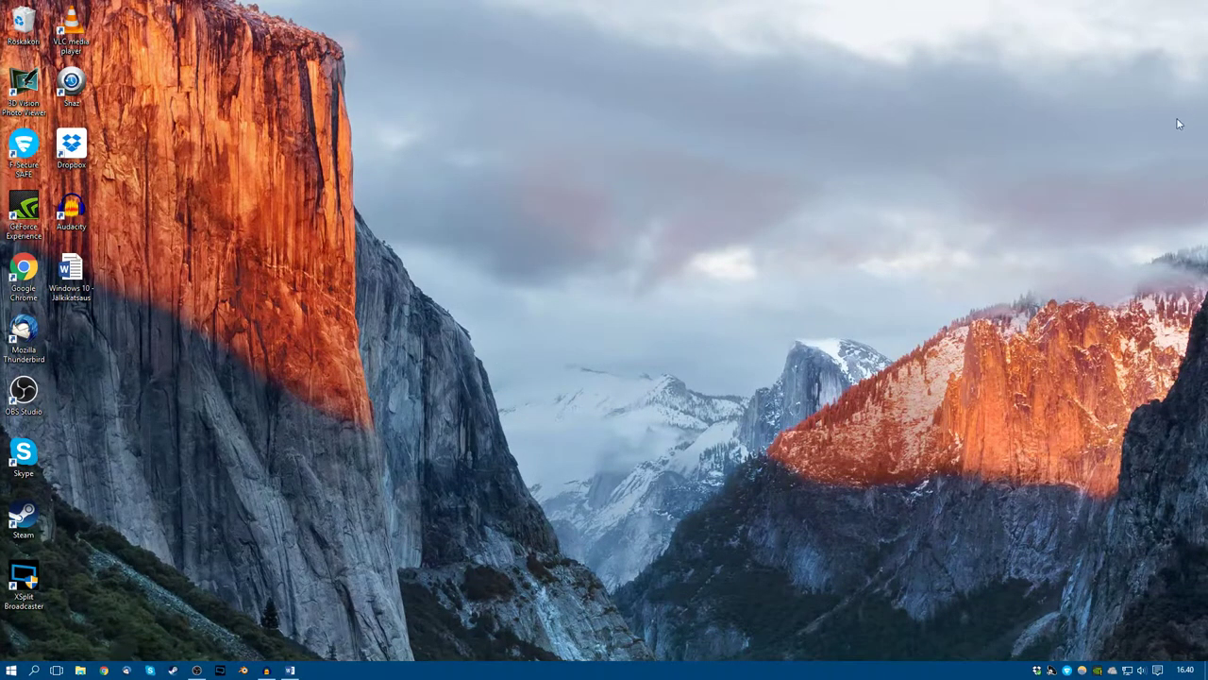
Open the Start menu, try several larger widths and heights, and return it to one tile group wide at its shortest height
left_click_drag(58, 310, 702, 498)
left_click(11, 669)
left_click_drag(356, 417, 581, 318)
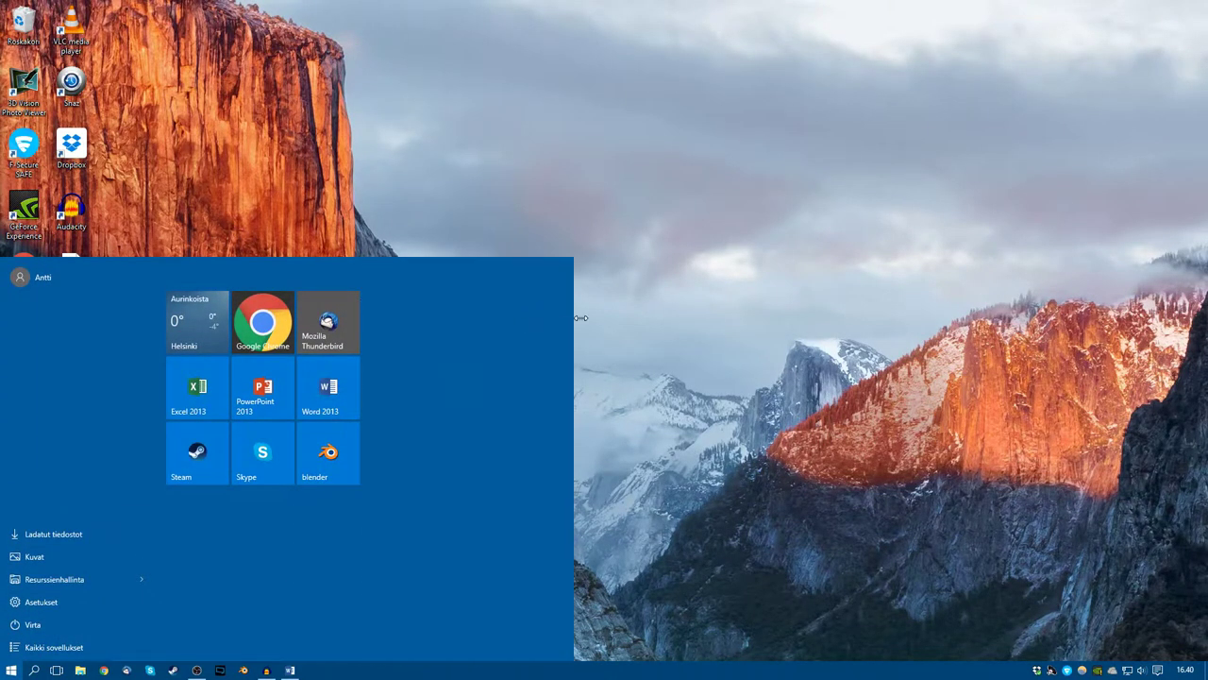
left_click_drag(378, 258, 476, 358)
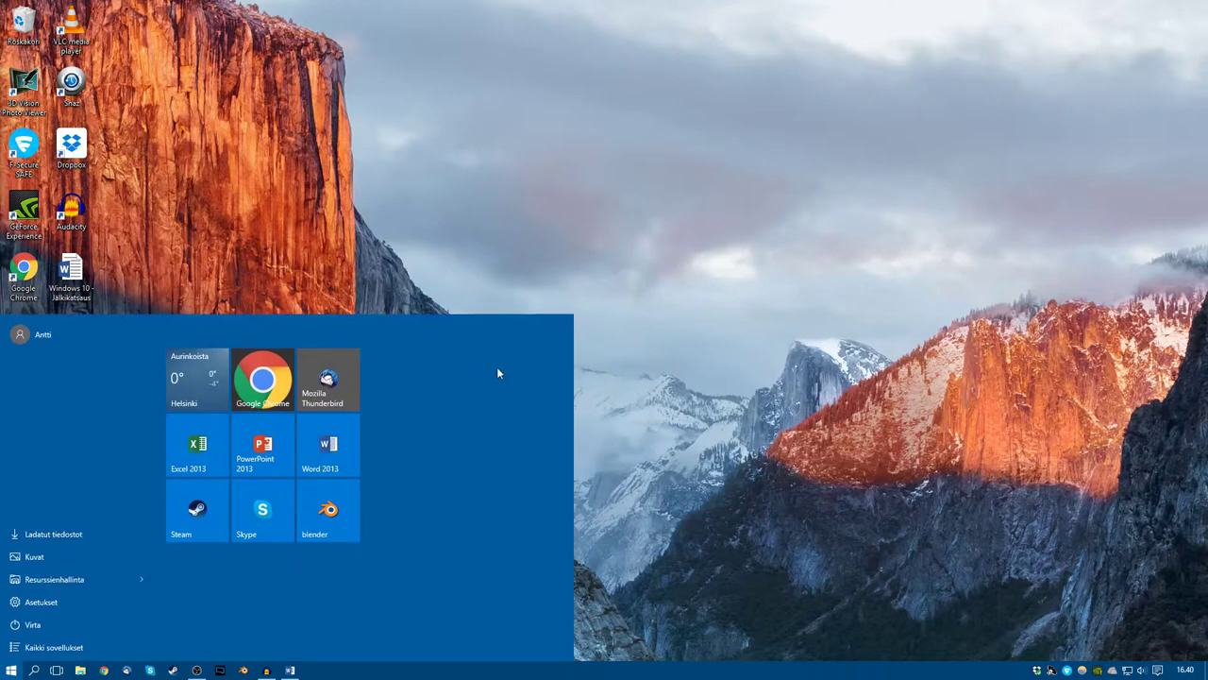
left_click_drag(566, 314, 554, 191)
left_click_drag(570, 266, 377, 273)
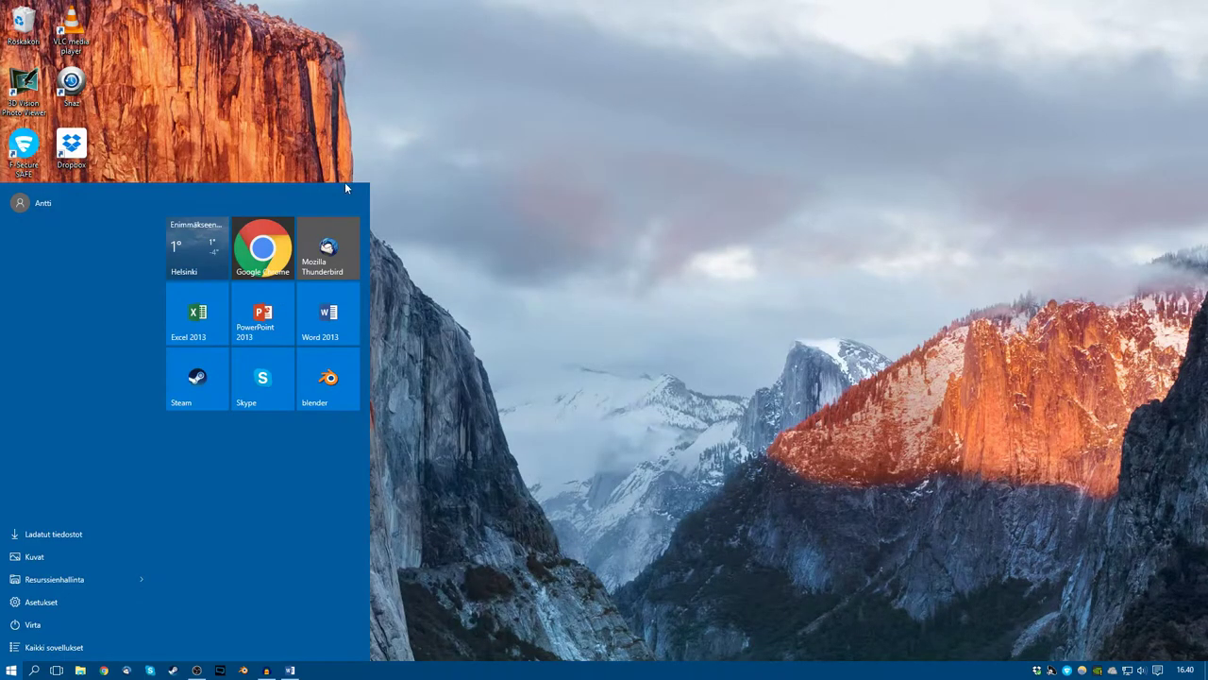
left_click_drag(345, 182, 982, 67)
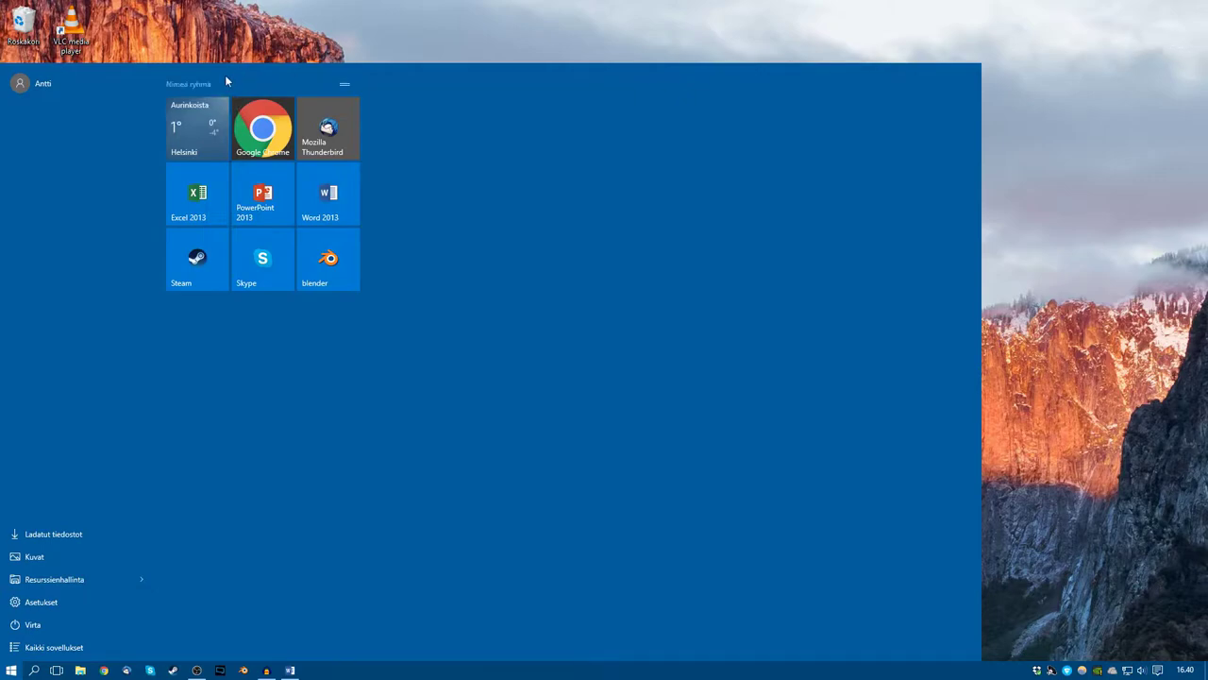
left_click_drag(973, 60, 996, 418)
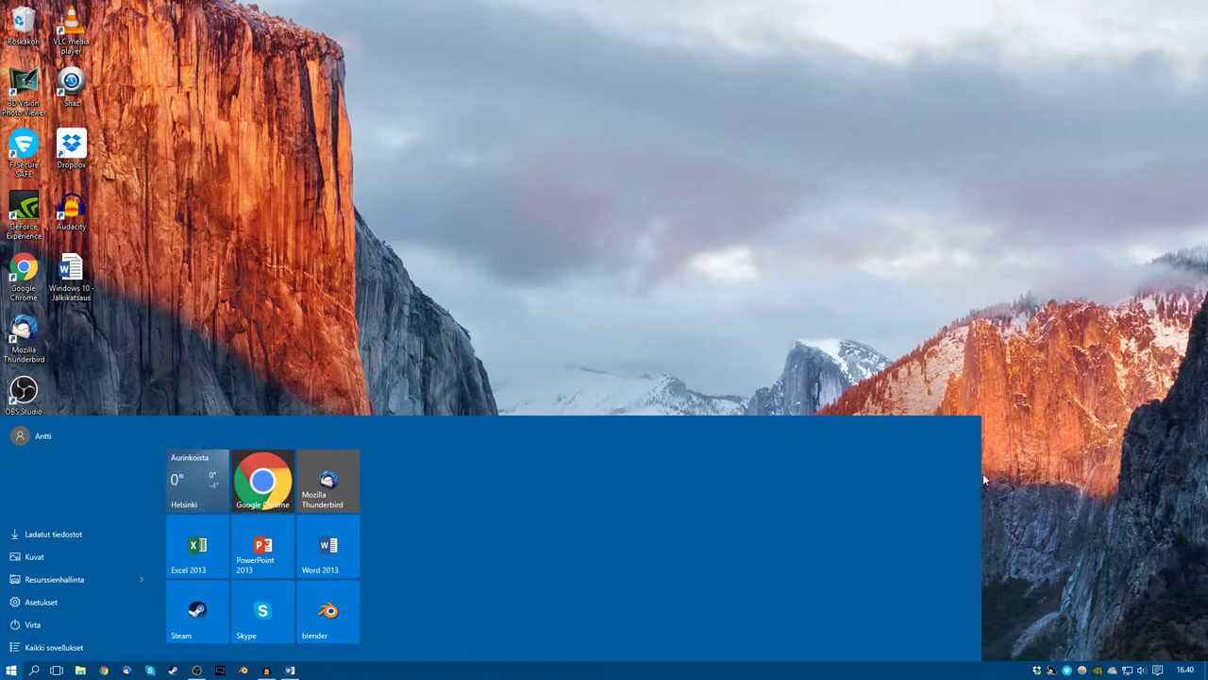
left_click_drag(982, 480, 370, 444)
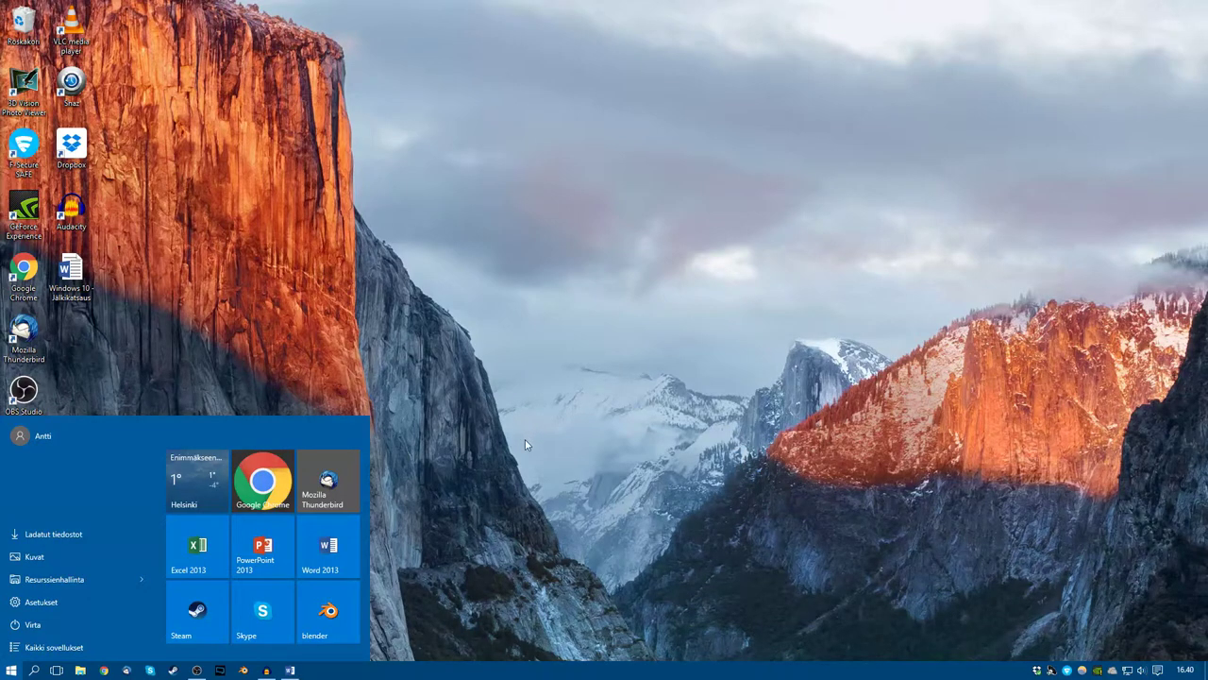
Browse the full alphabetical list of installed apps, check the options available for Xbox, and return to the main Start menu
left_click(54, 647)
scroll(84, 530, "down", 3)
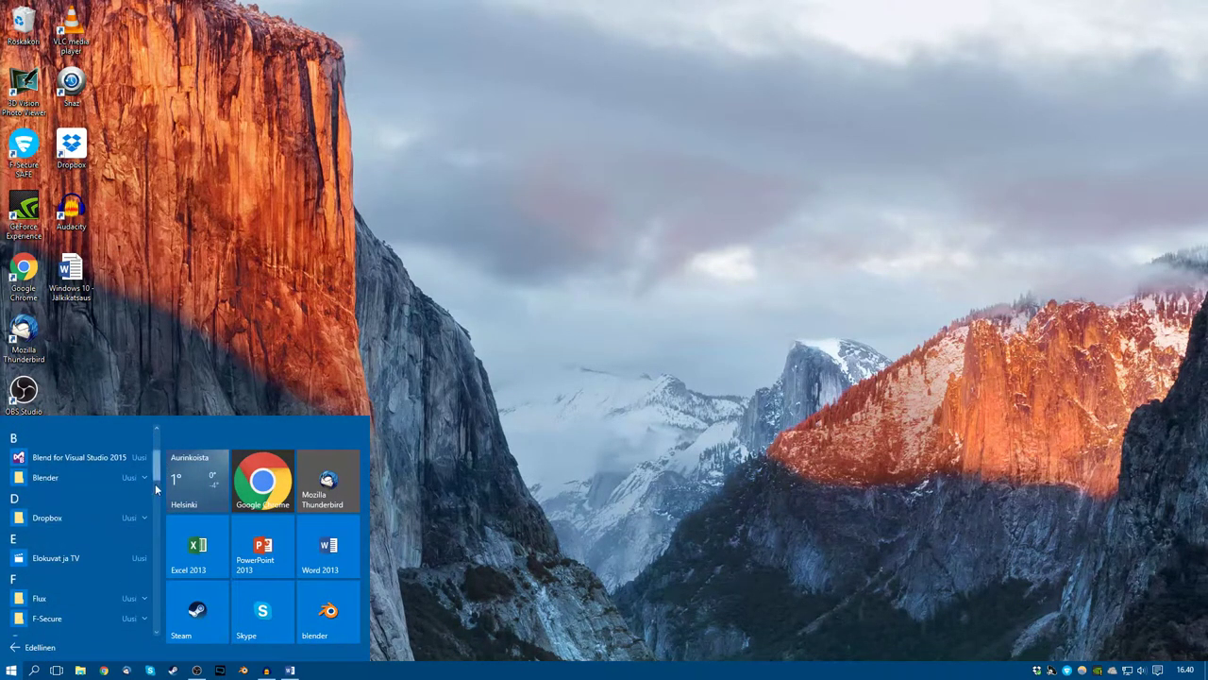
left_click_drag(158, 462, 171, 607)
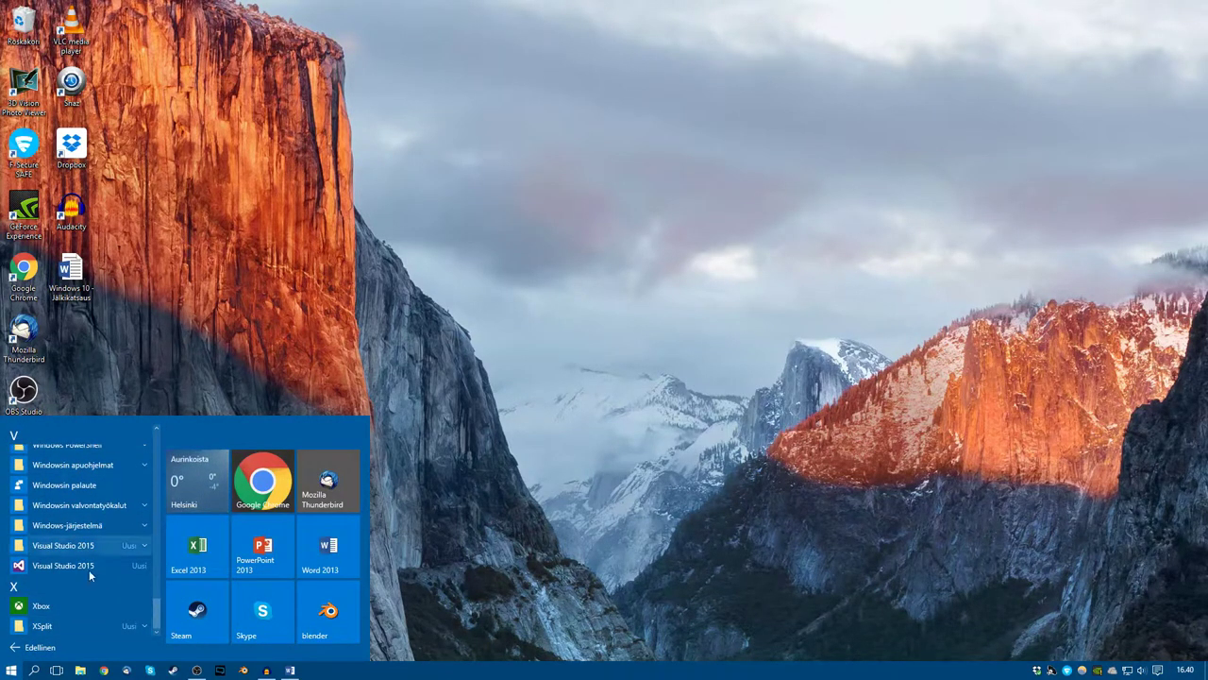
right_click(76, 609)
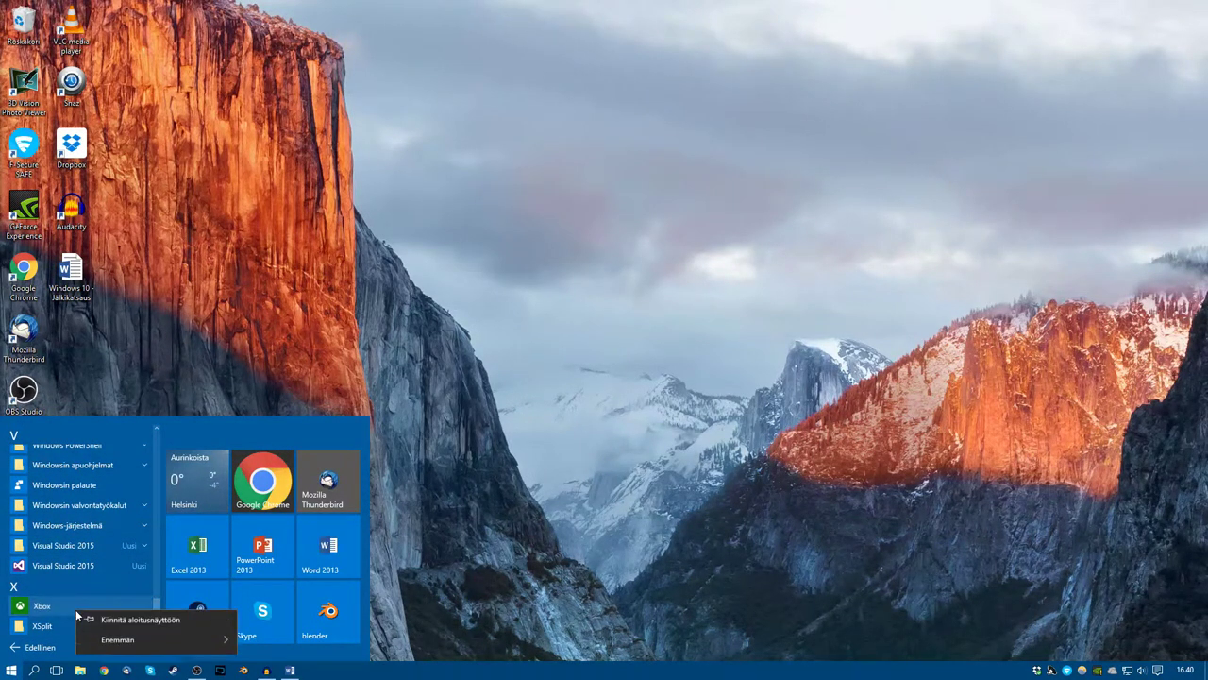
left_click(158, 600)
left_click_drag(157, 600, 149, 425)
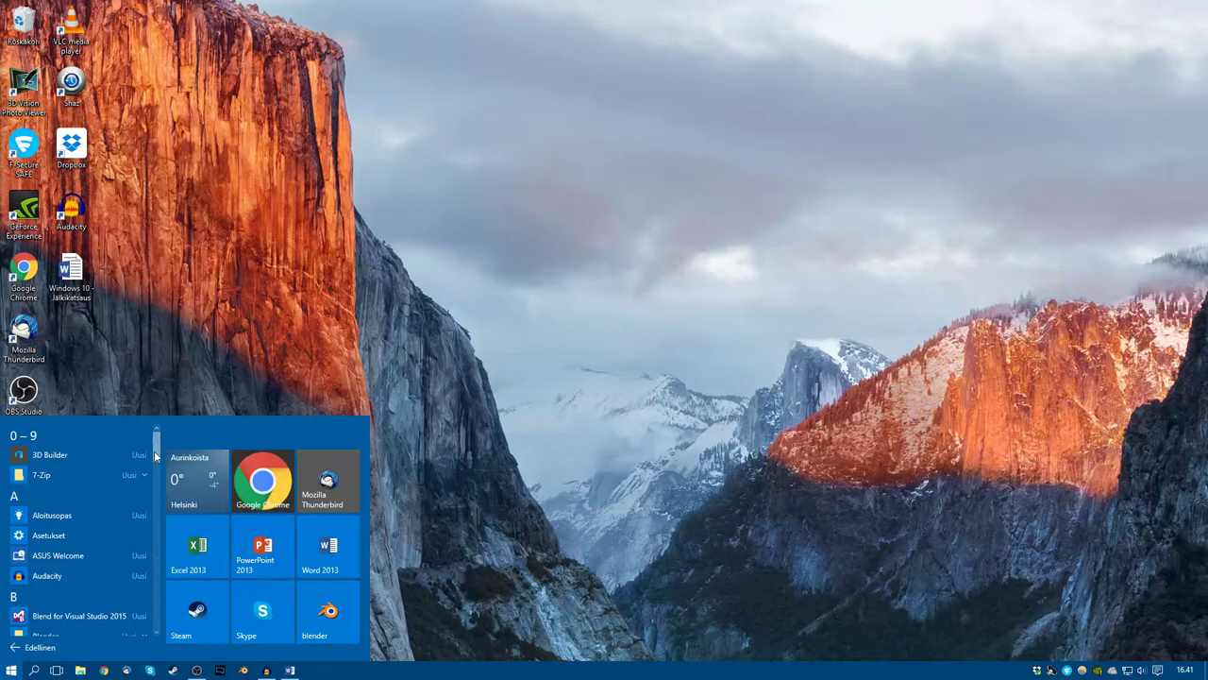
left_click(30, 648)
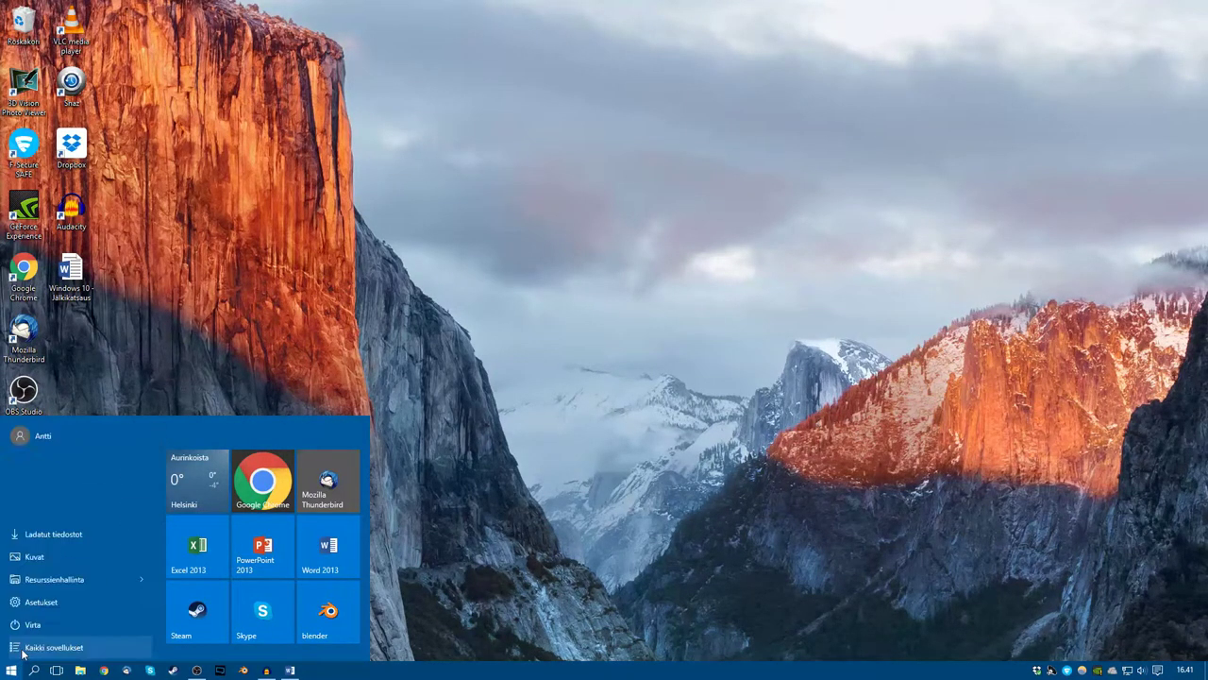
Open Settings and the classic Control Panel and arrange them side by side, Control Panel on the left half and Settings on the right
left_click(77, 596)
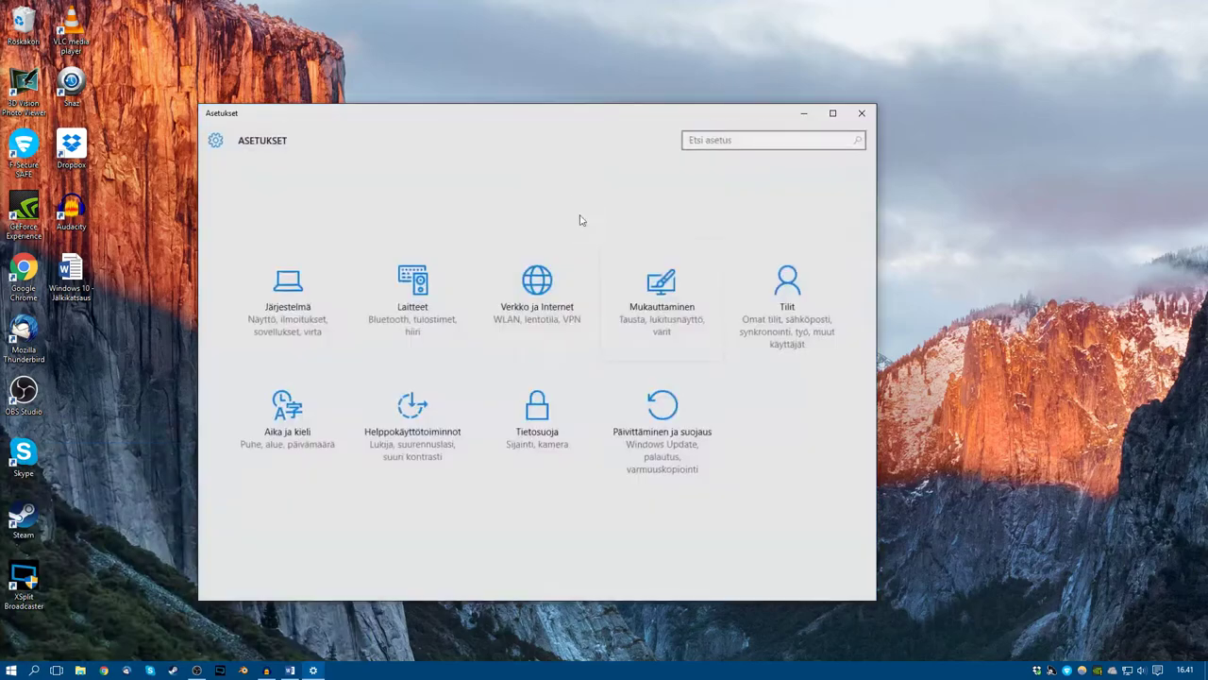
left_click_drag(505, 121, 602, 51)
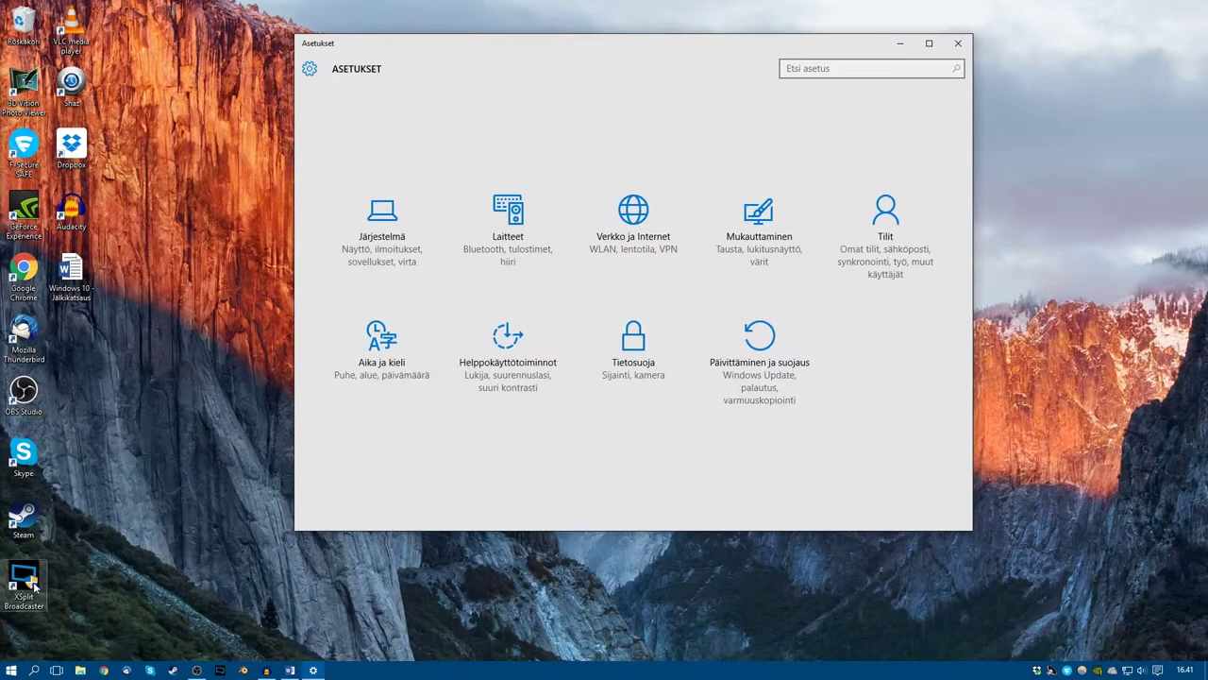
right_click(11, 670)
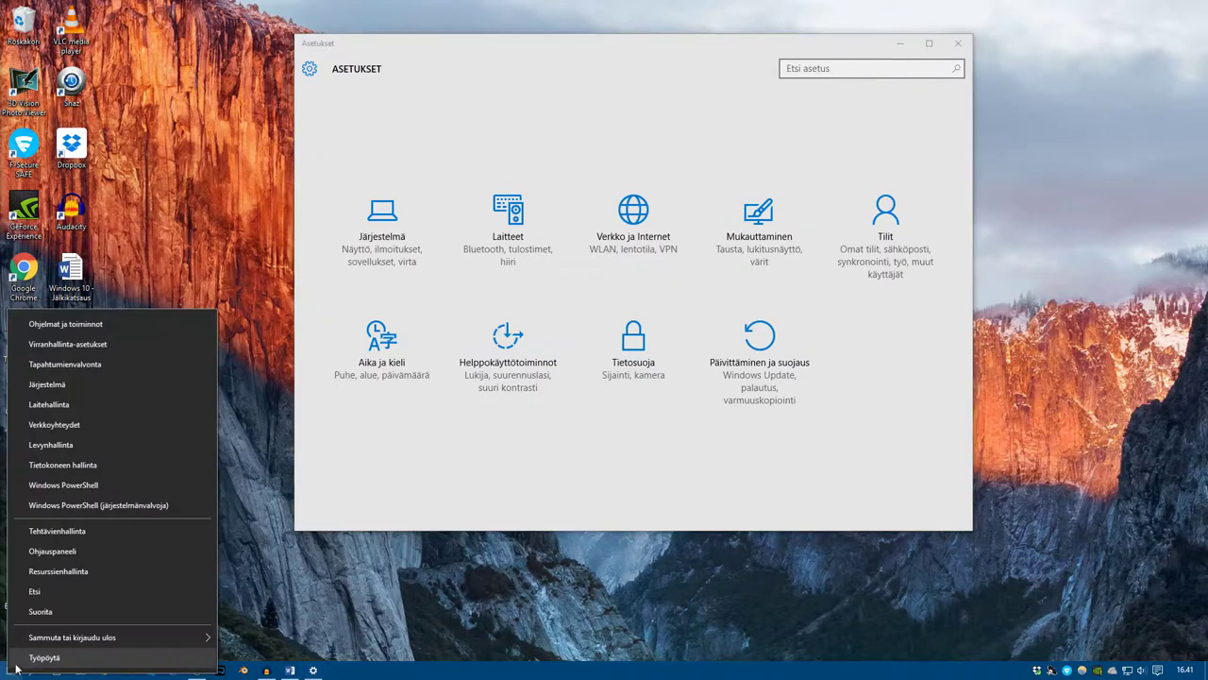
left_click(74, 555)
left_click_drag(1079, 413, 739, 493)
left_click_drag(522, 37, 268, 21)
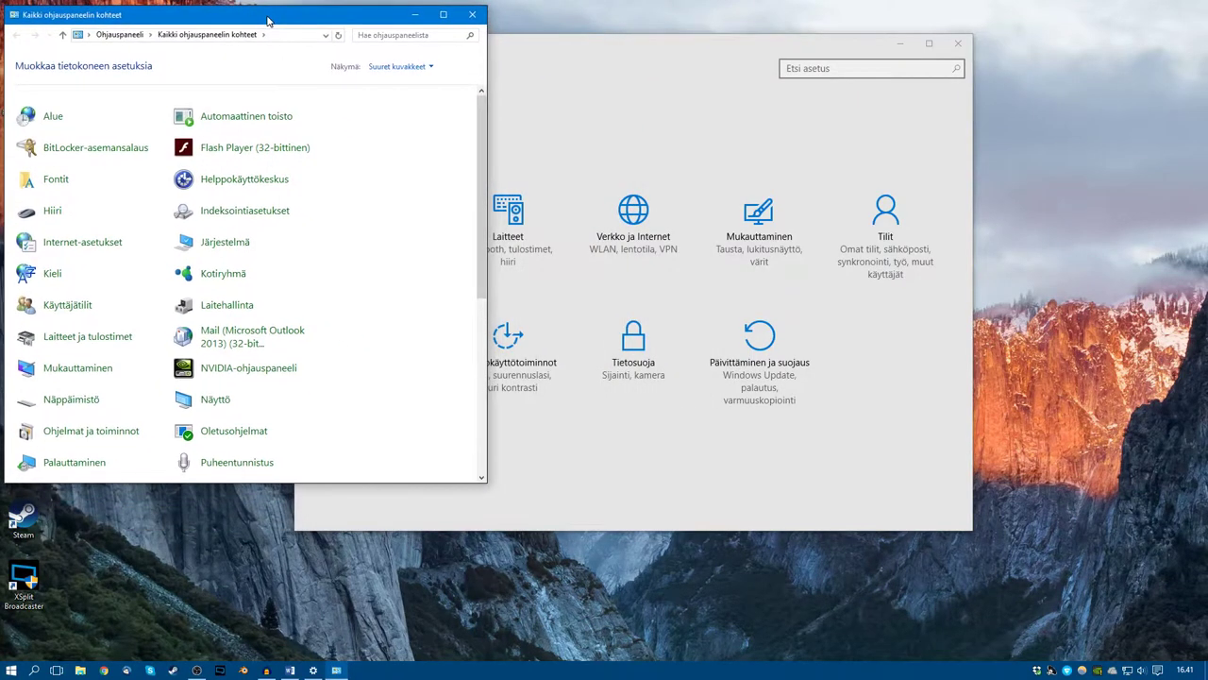
left_click_drag(647, 37, 1207, 113)
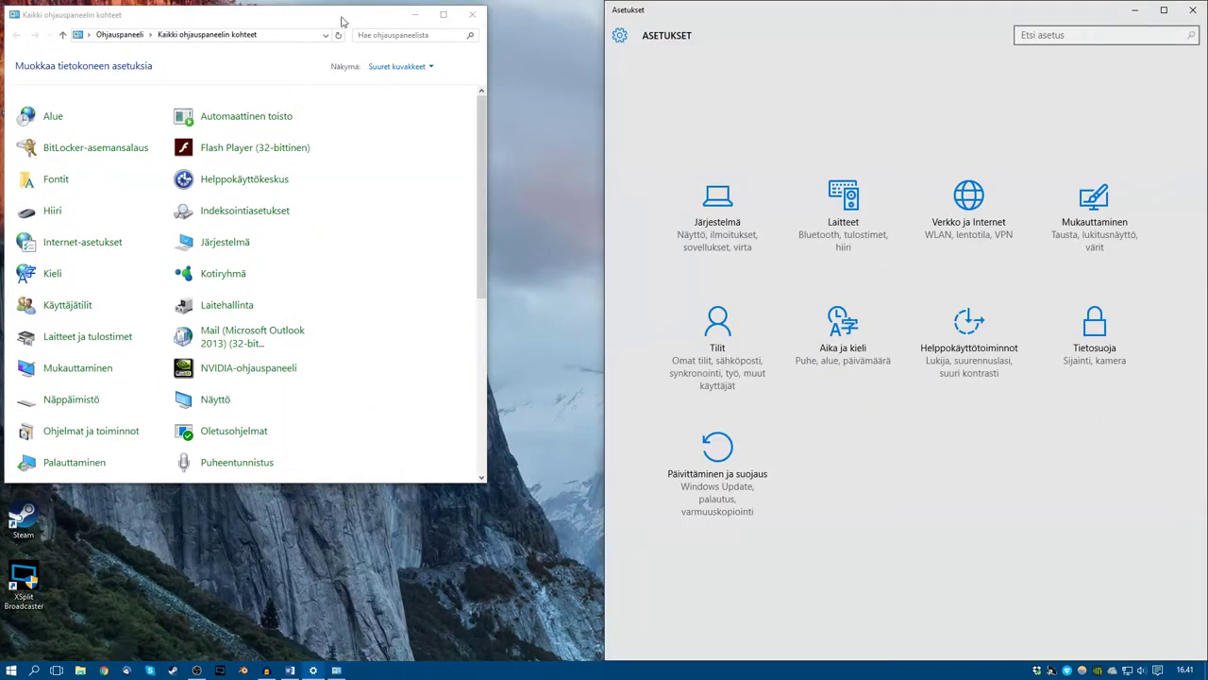
left_click(415, 59)
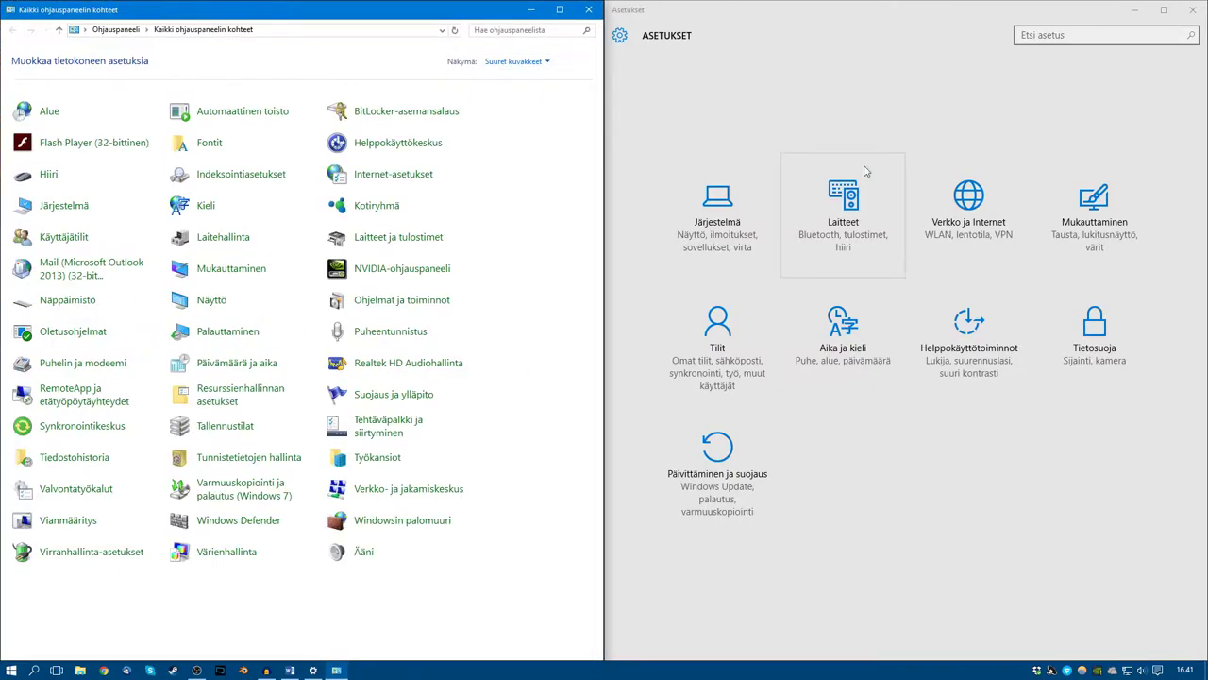
left_click(940, 139)
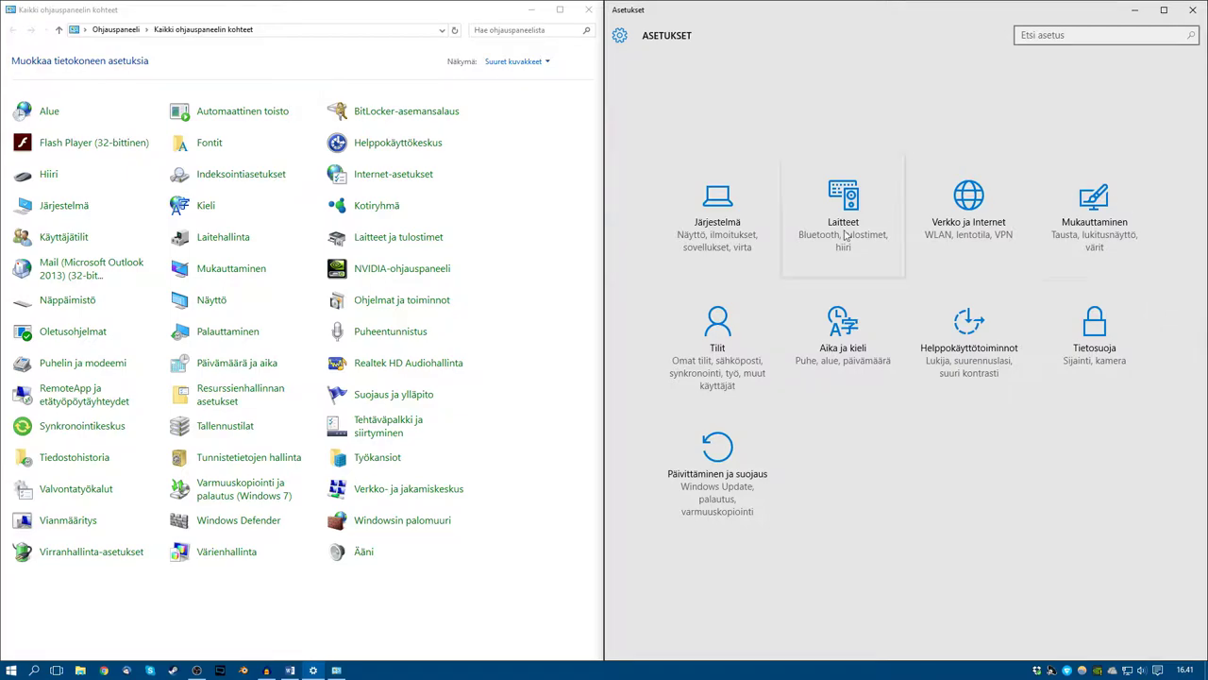
left_click(544, 131)
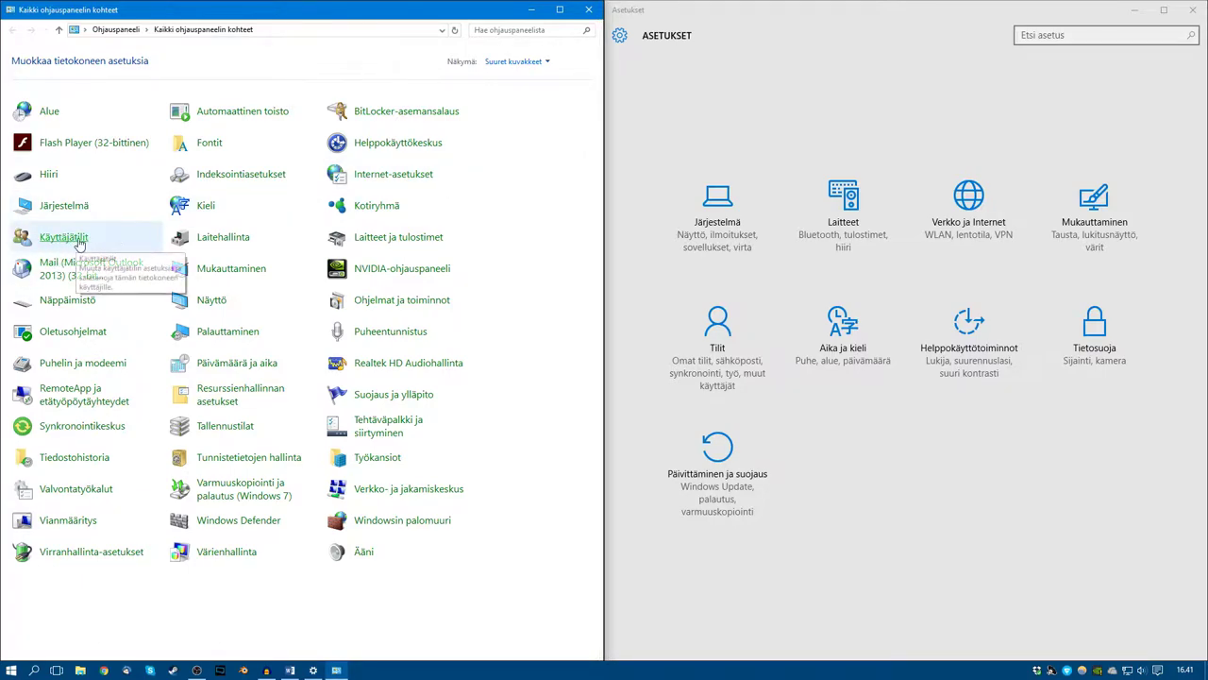
left_click(1102, 469)
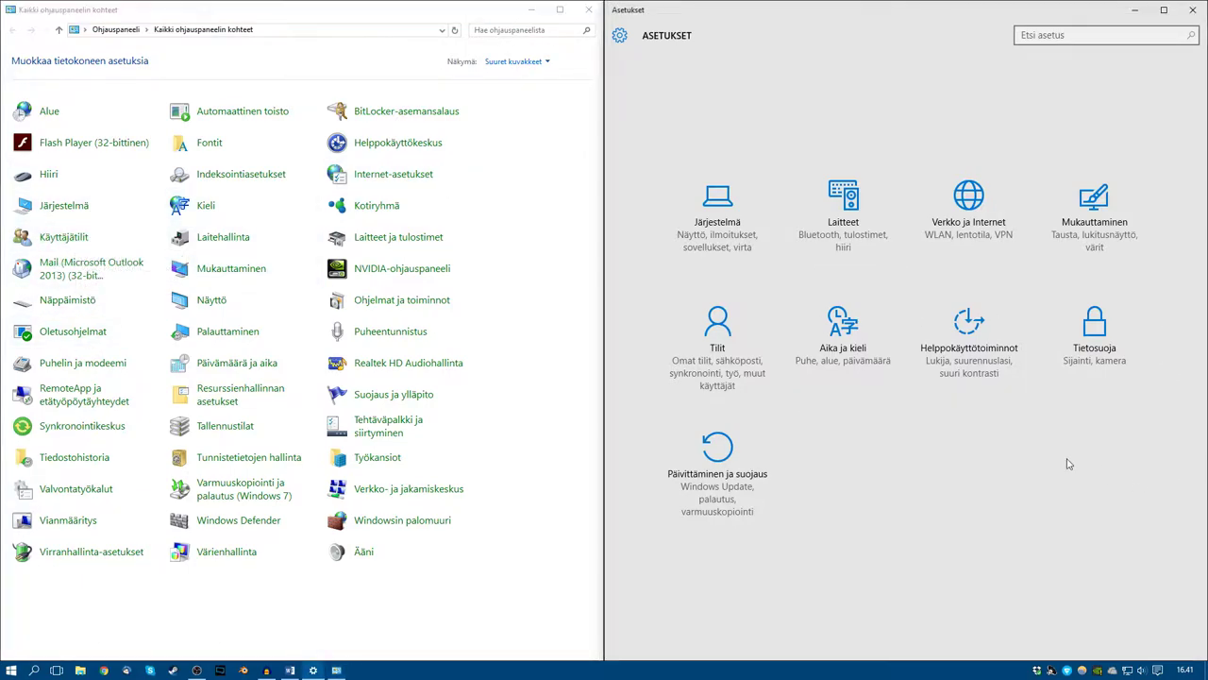
In the advanced options of Windows Update, enable receiving updates for other Microsoft products along with Windows
left_click(718, 455)
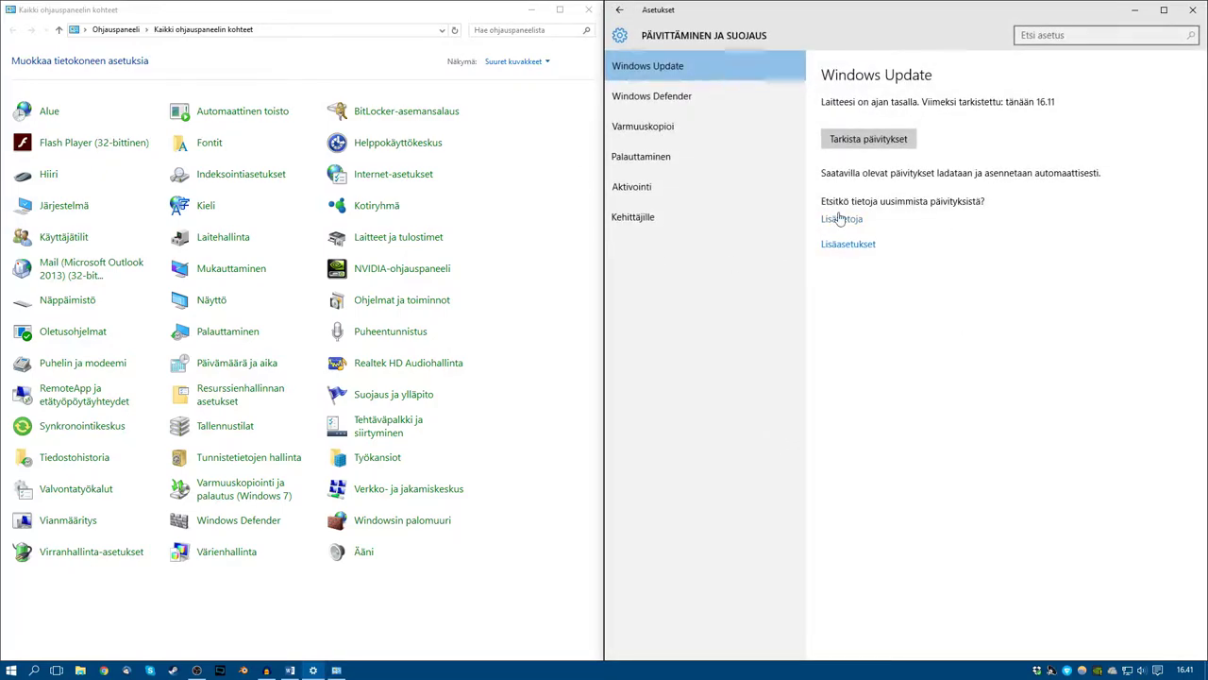
left_click(855, 244)
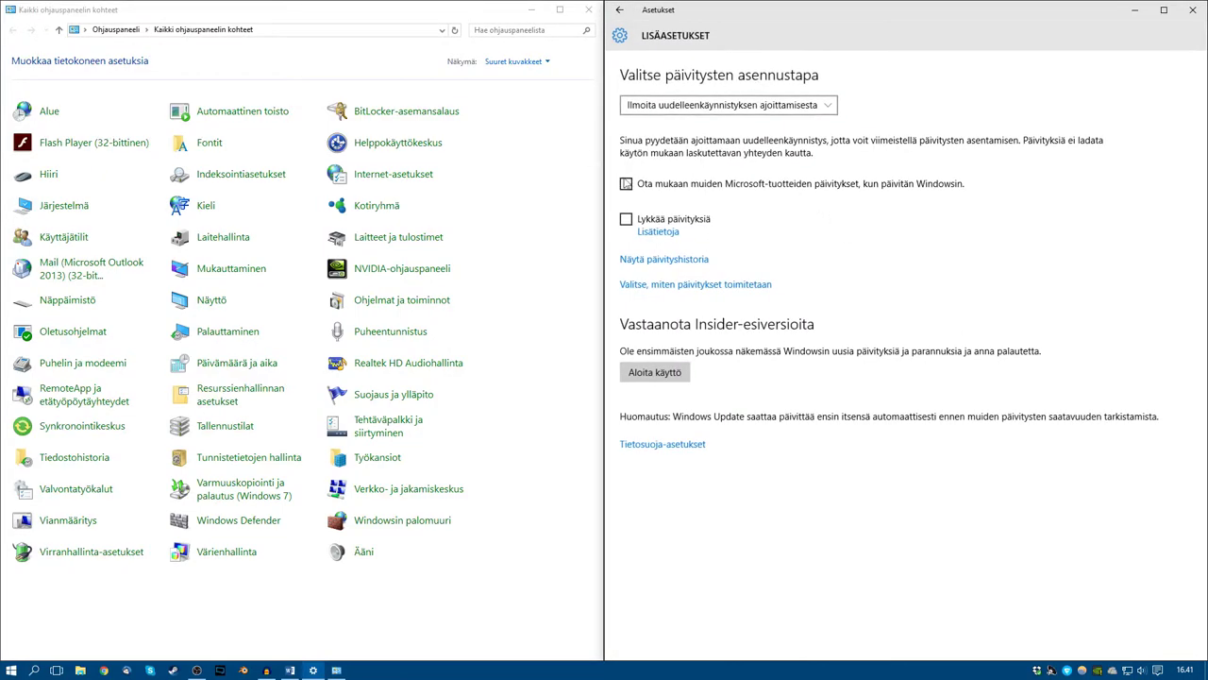
left_click(749, 98)
left_click(970, 85)
left_click(626, 185)
Review the choices for how updates are delivered and return to the main Windows Update page
left_click(741, 284)
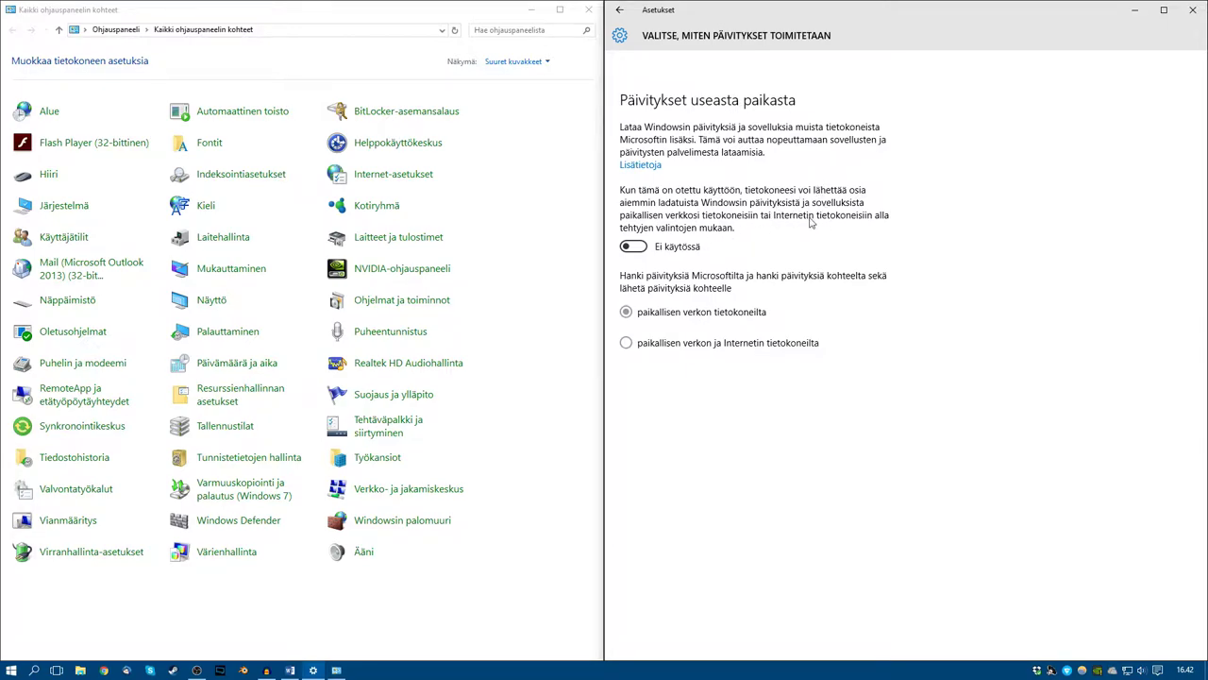
left_click(619, 11)
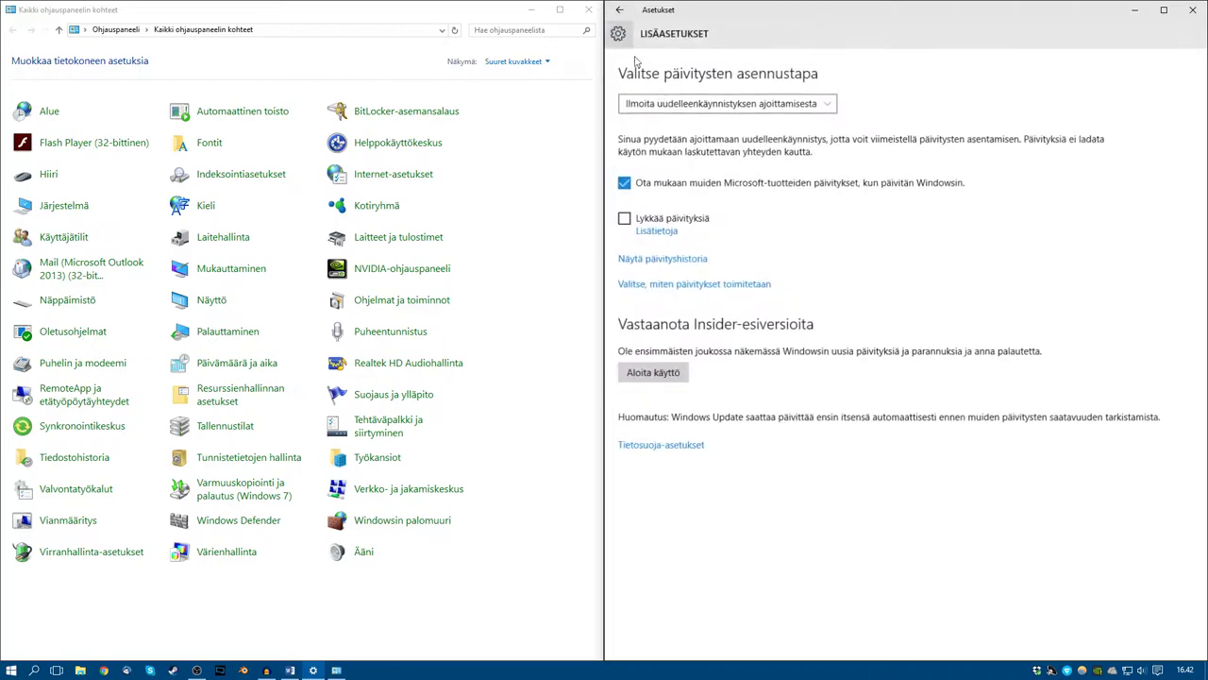
left_click(619, 10)
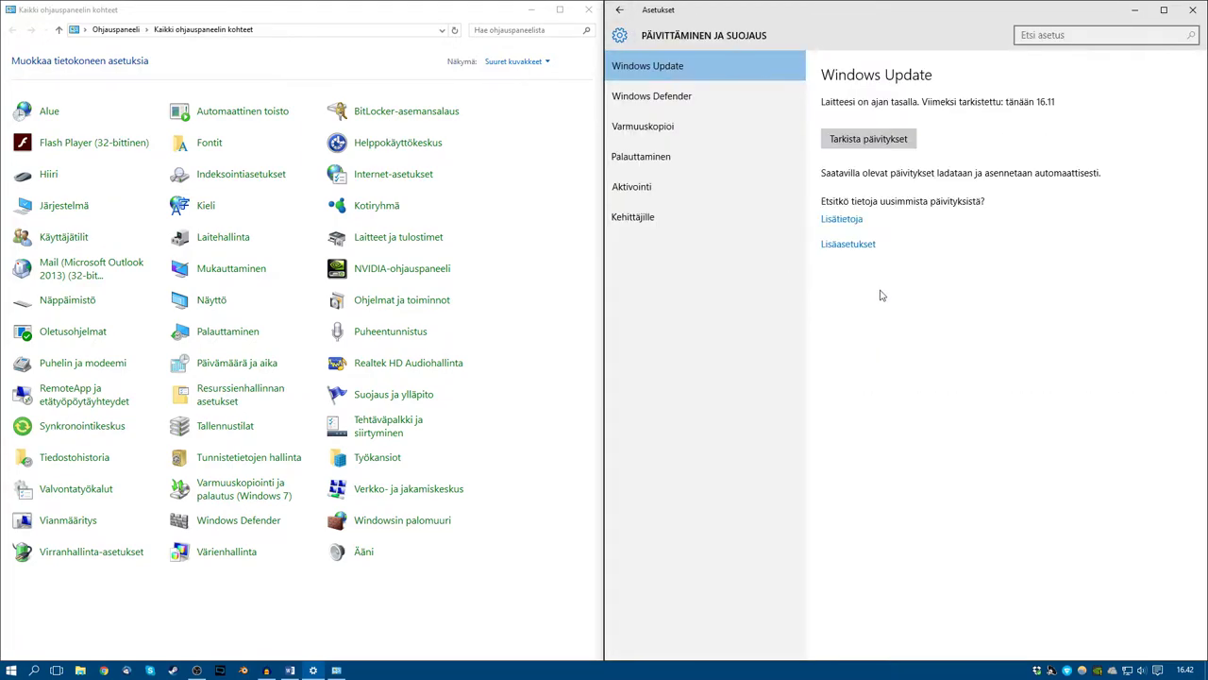
Look through the Windows Defender, backup, recovery, activation and developer pages of the update and security settings
left_click(696, 103)
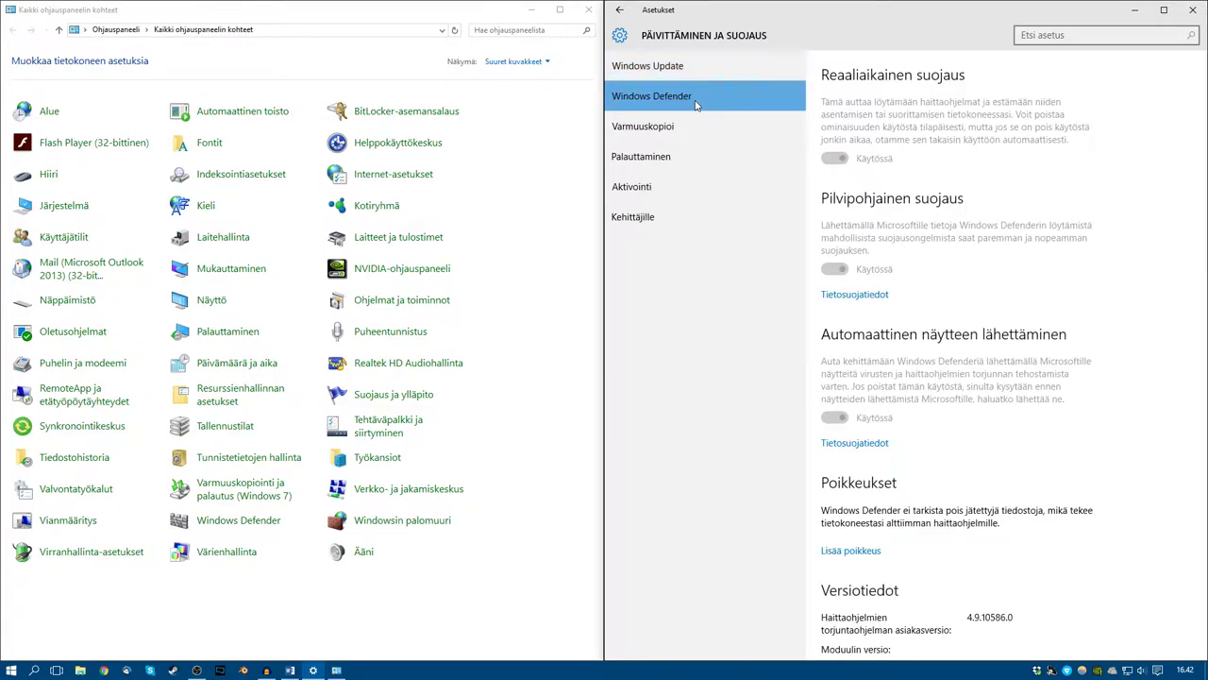
scroll(1114, 249, "down", 2)
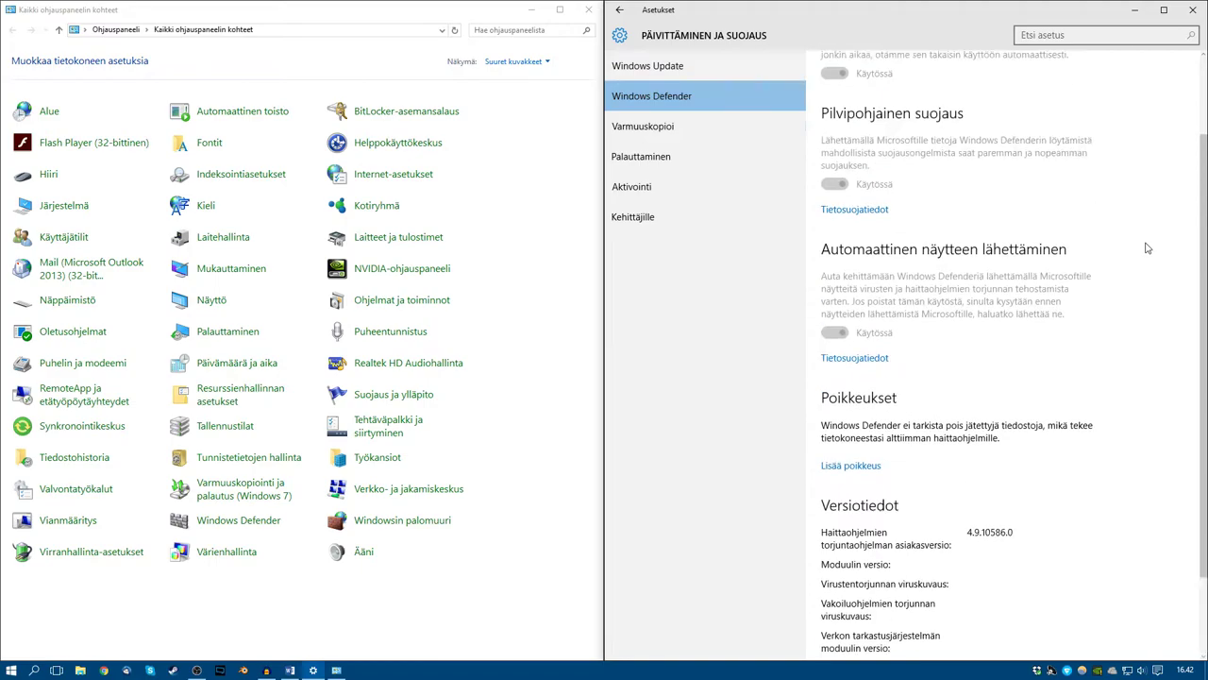
scroll(1150, 249, "up", 2)
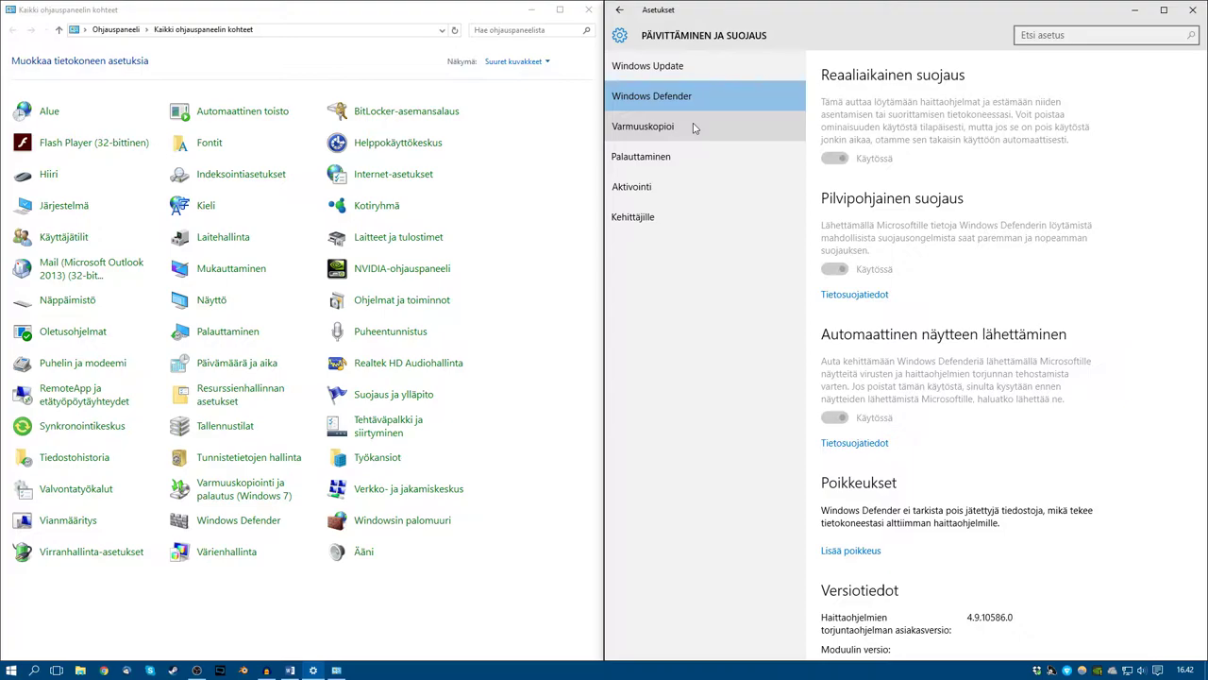
left_click(694, 128)
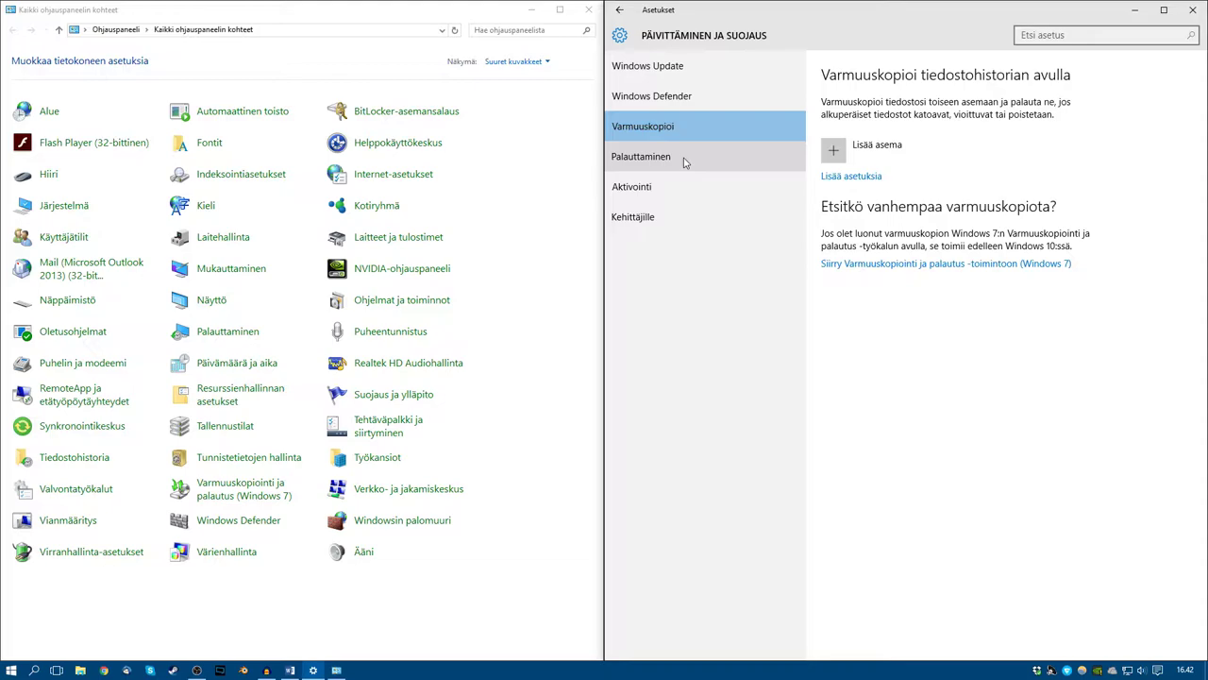
left_click(687, 161)
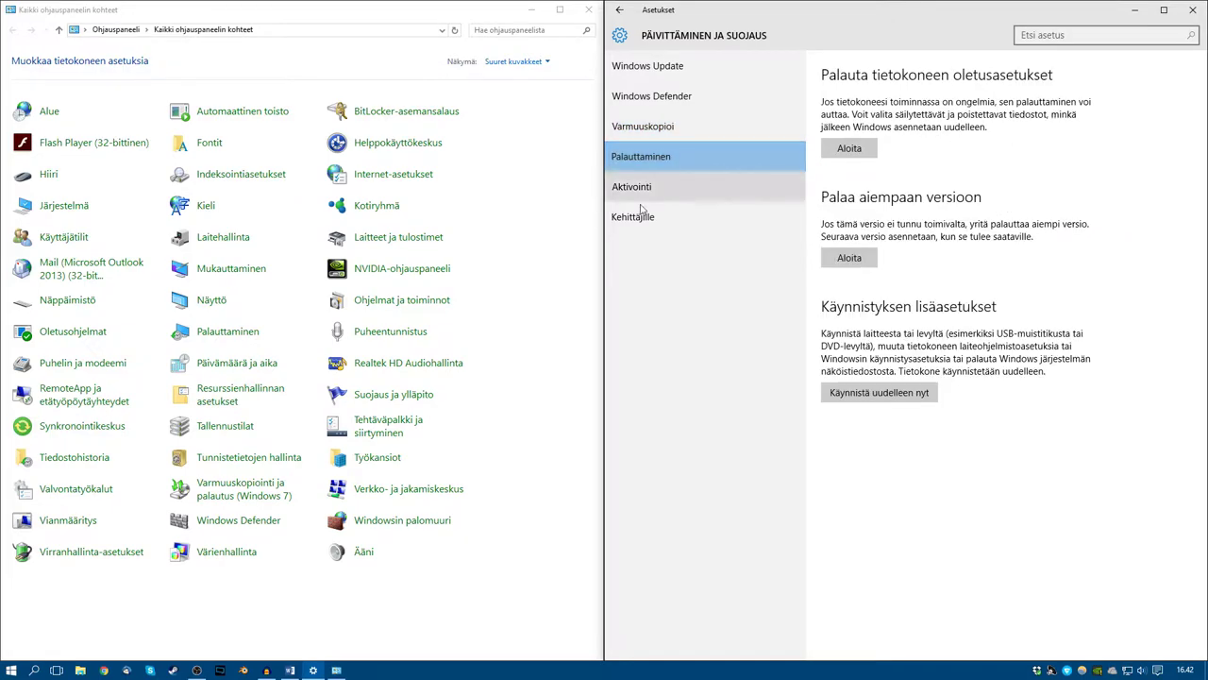
left_click(702, 185)
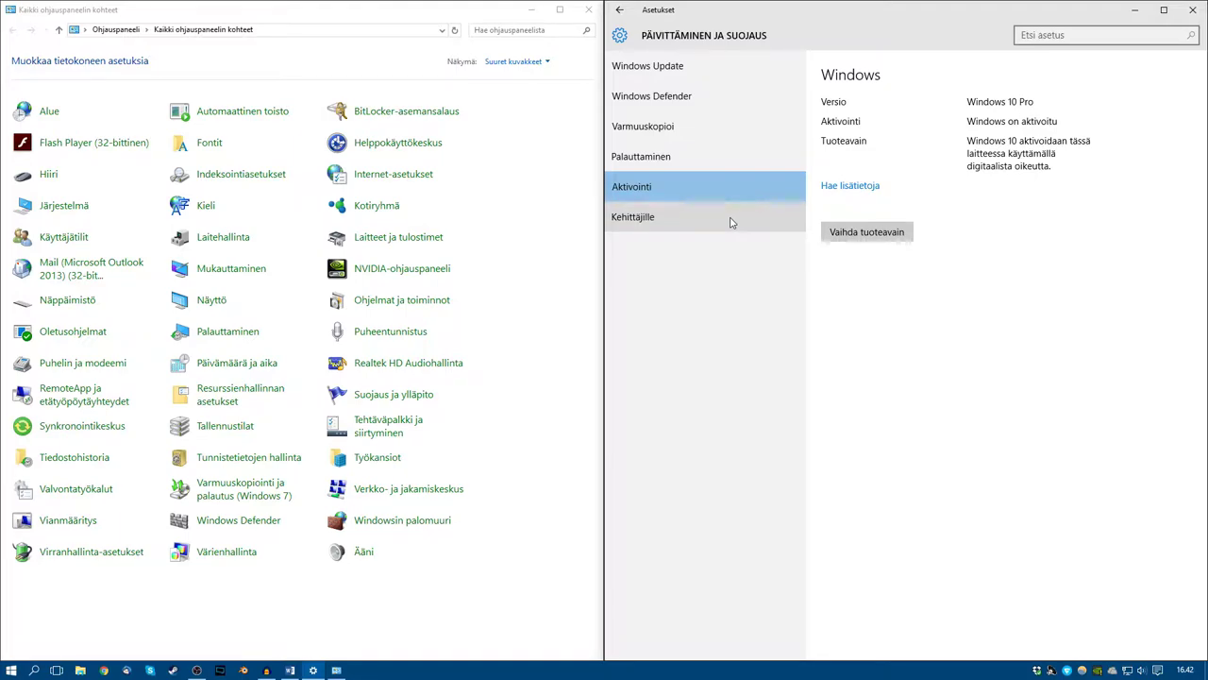
left_click(729, 221)
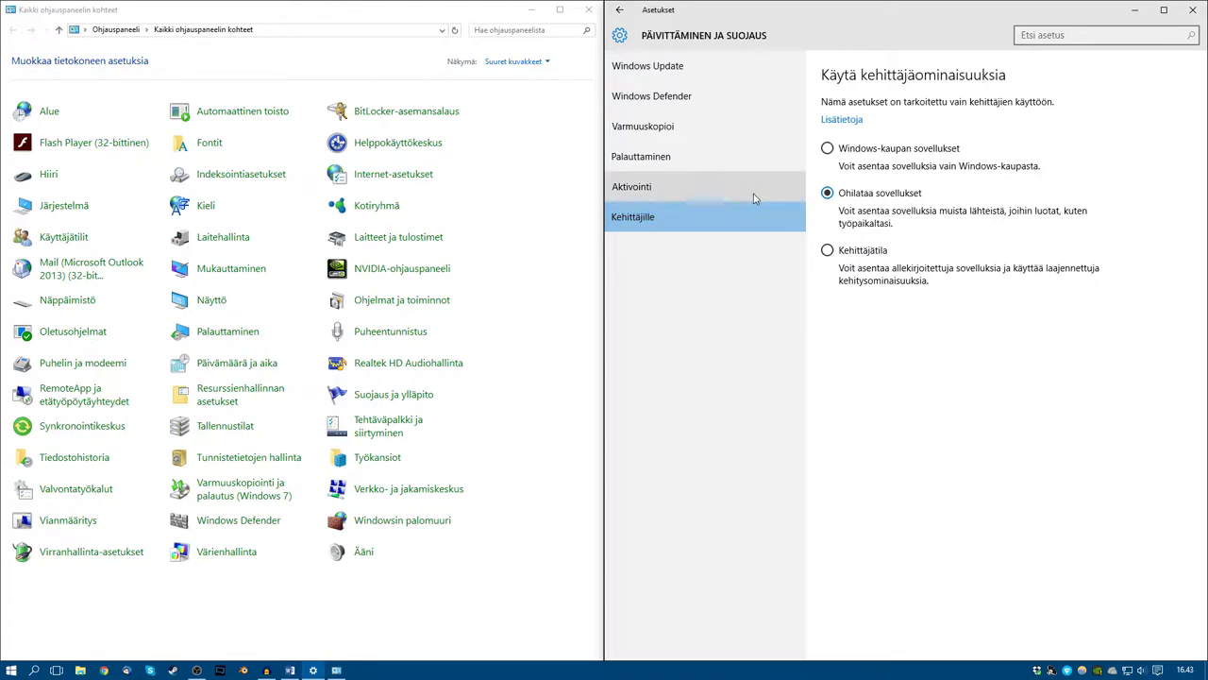
Leave the update and security settings and open the colour options under Personalization (Mukauttaminen)
left_click(619, 10)
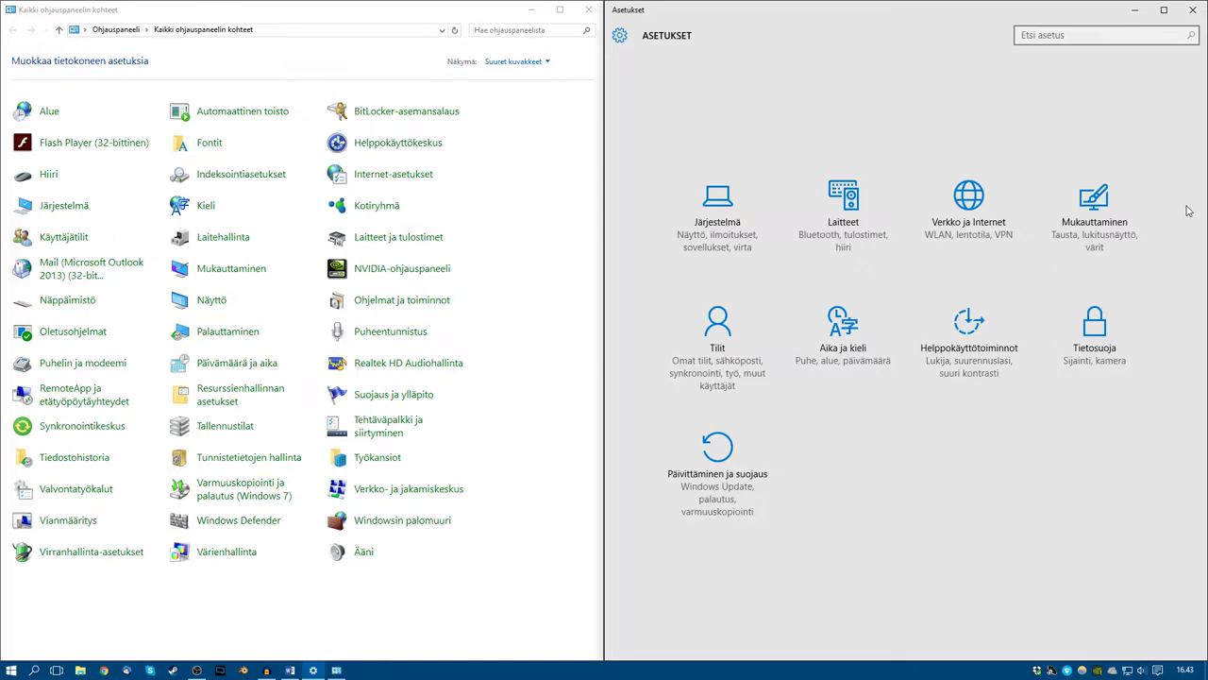
left_click(1090, 203)
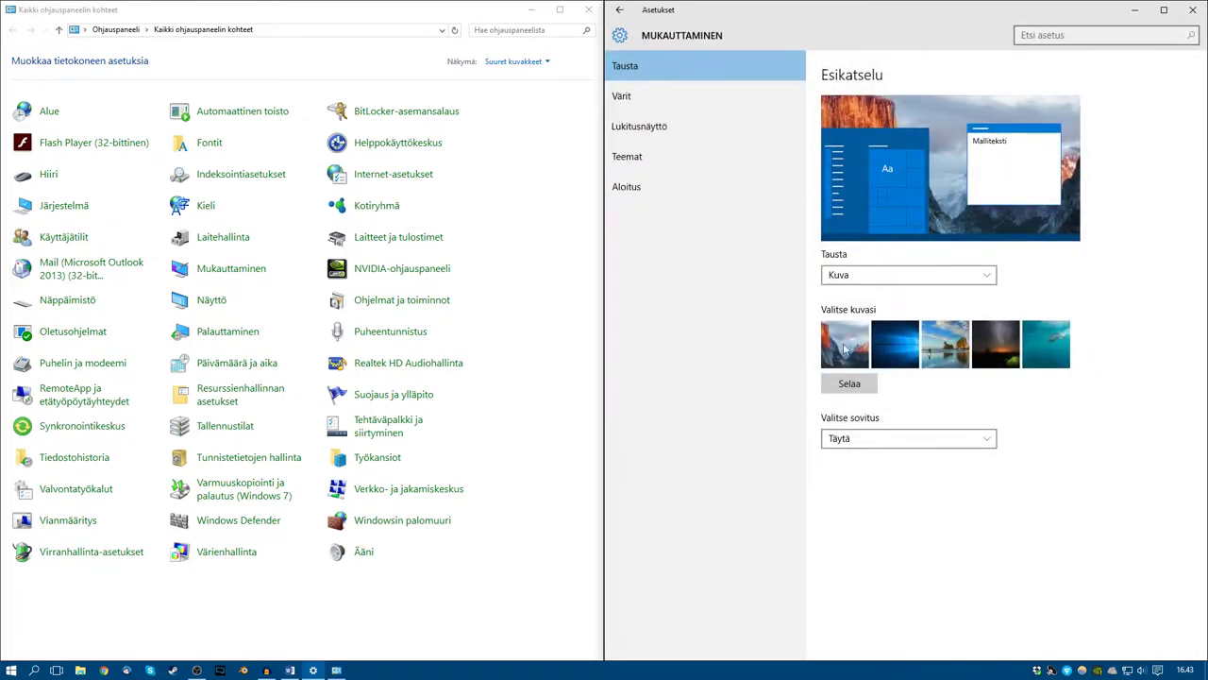
left_click(717, 110)
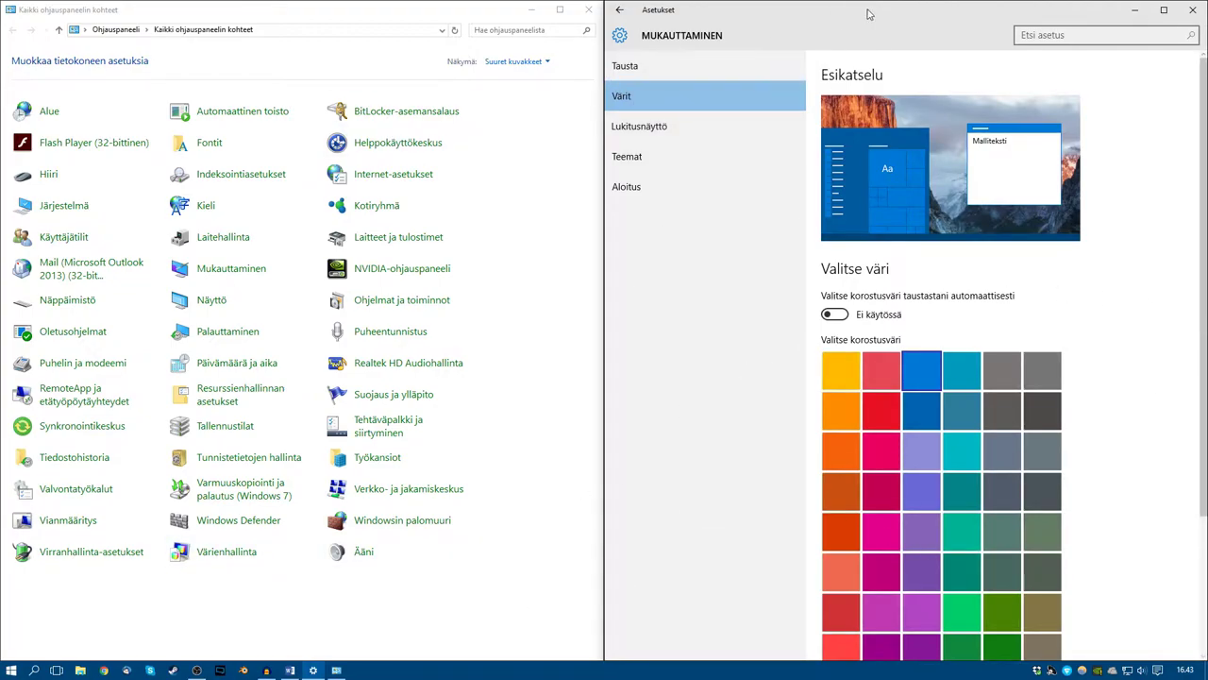
Uncover the desktop, open personalization from the desktop's Mukauta option, and dock the Settings window beside Control Panel
left_click_drag(871, 14, 356, 95)
right_click(899, 202)
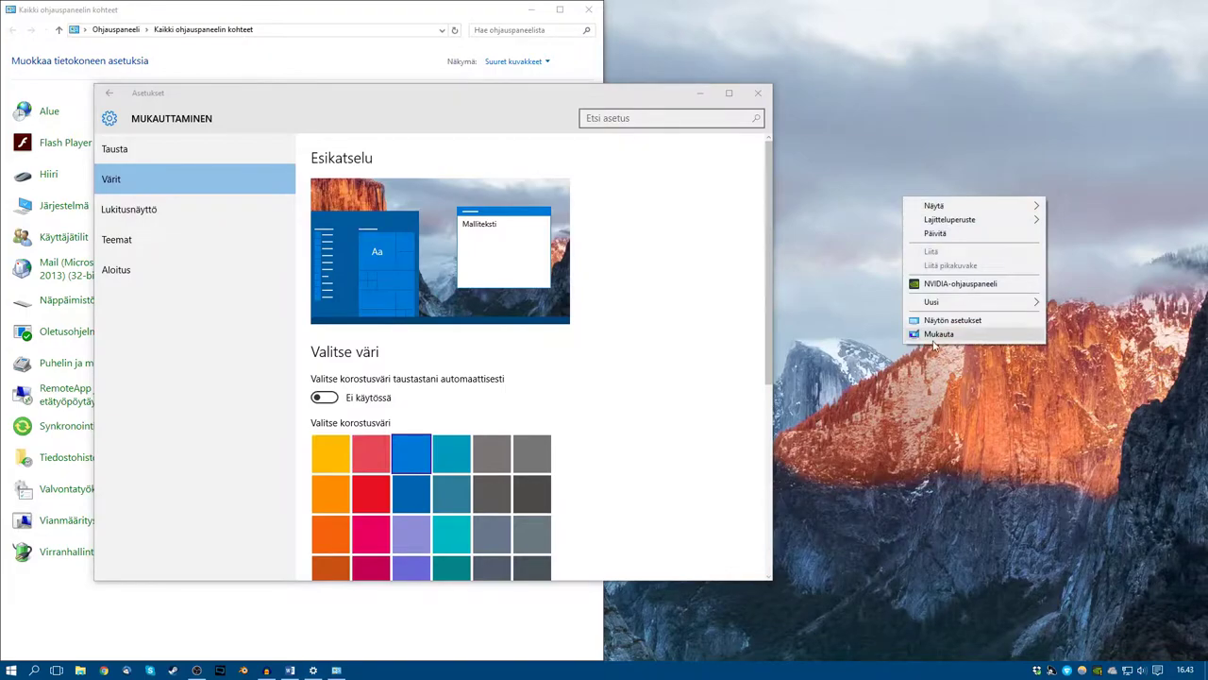
left_click(927, 340)
left_click_drag(449, 116, 1206, 113)
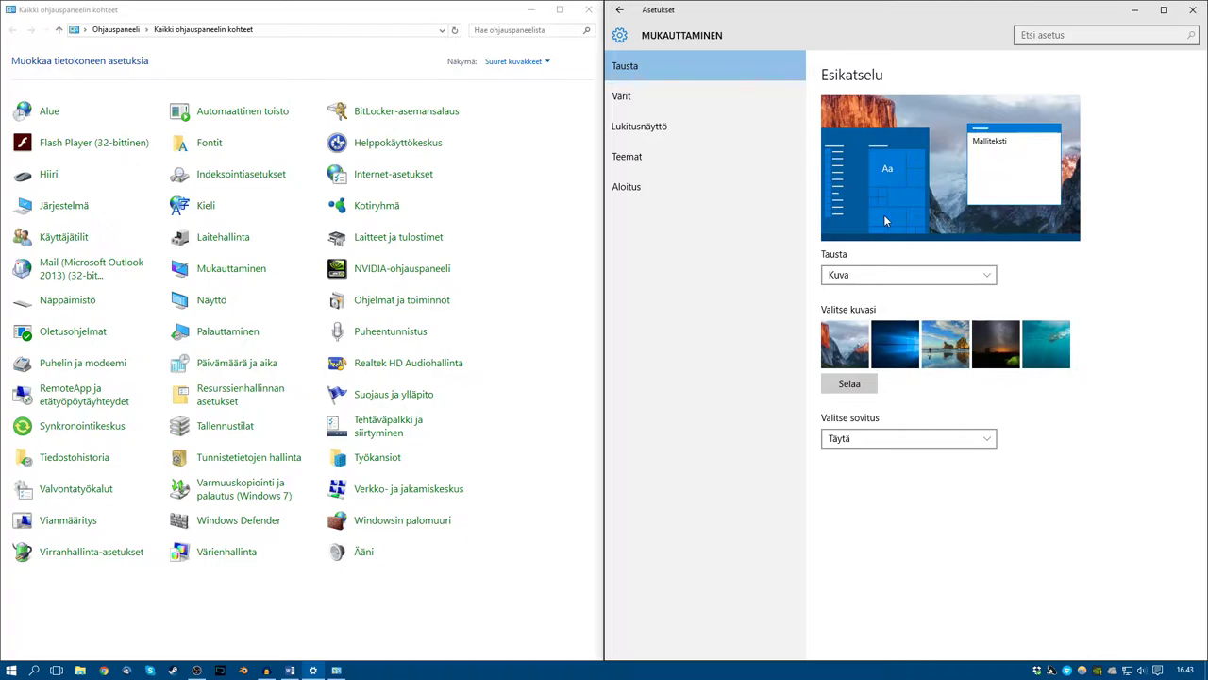
On the Värit page, try out the automatic accent colour picked from the background and switch it off again
left_click(665, 98)
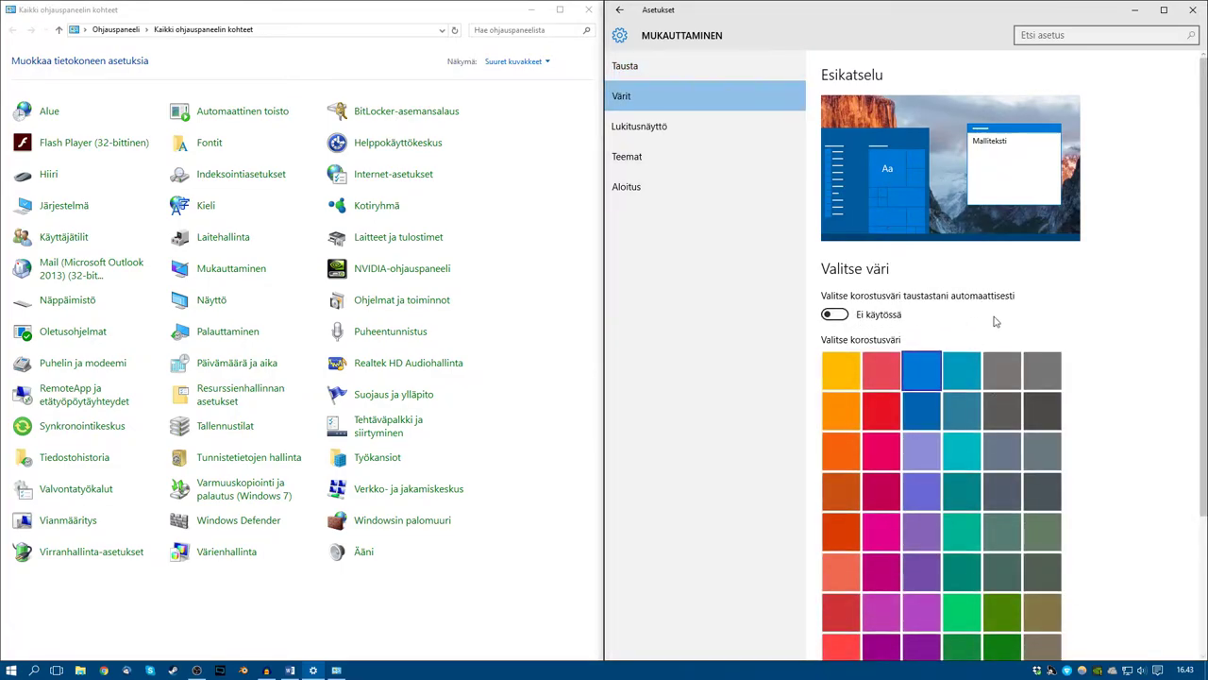
left_click(839, 320)
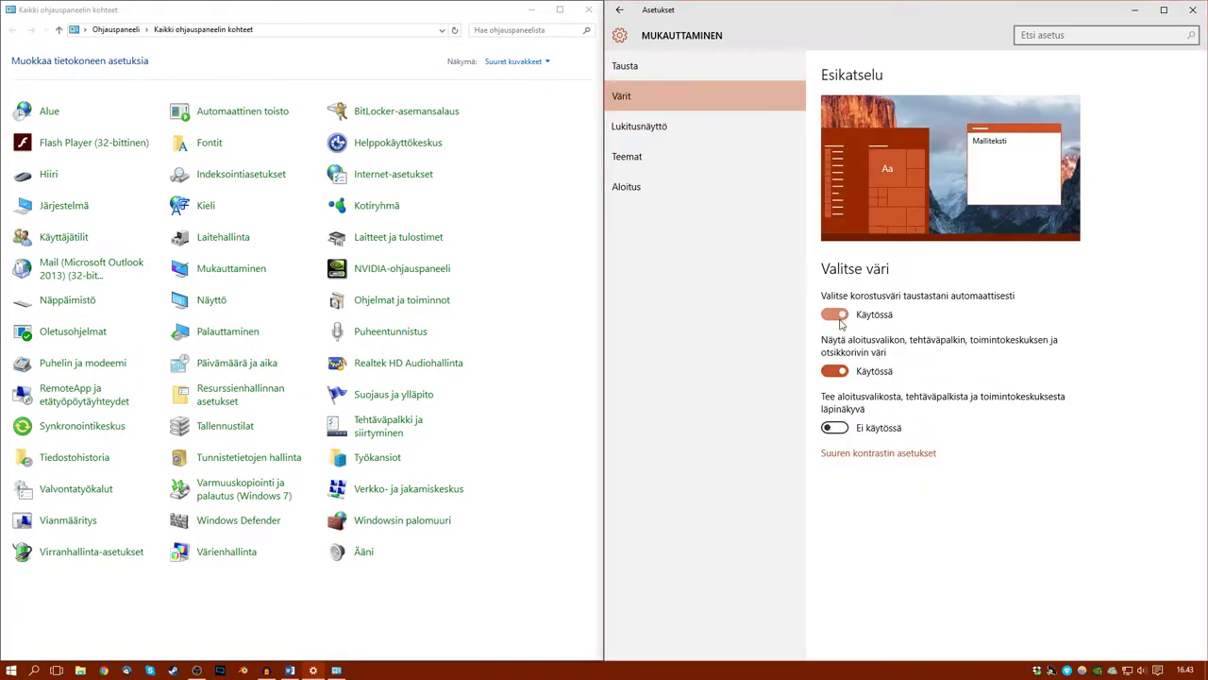
left_click(839, 320)
scroll(1032, 318, "down", 3)
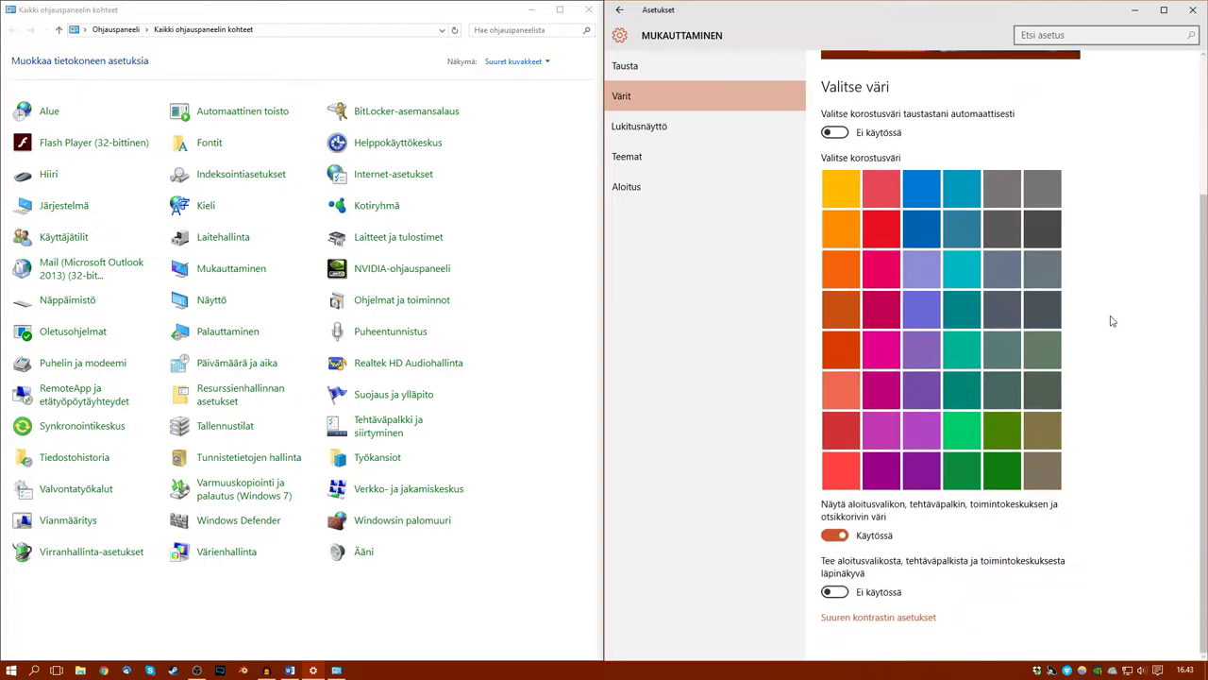
Toggle the accent colour on the Start menu, taskbar and title bar off and on, and their transparency on and off
left_click(840, 535)
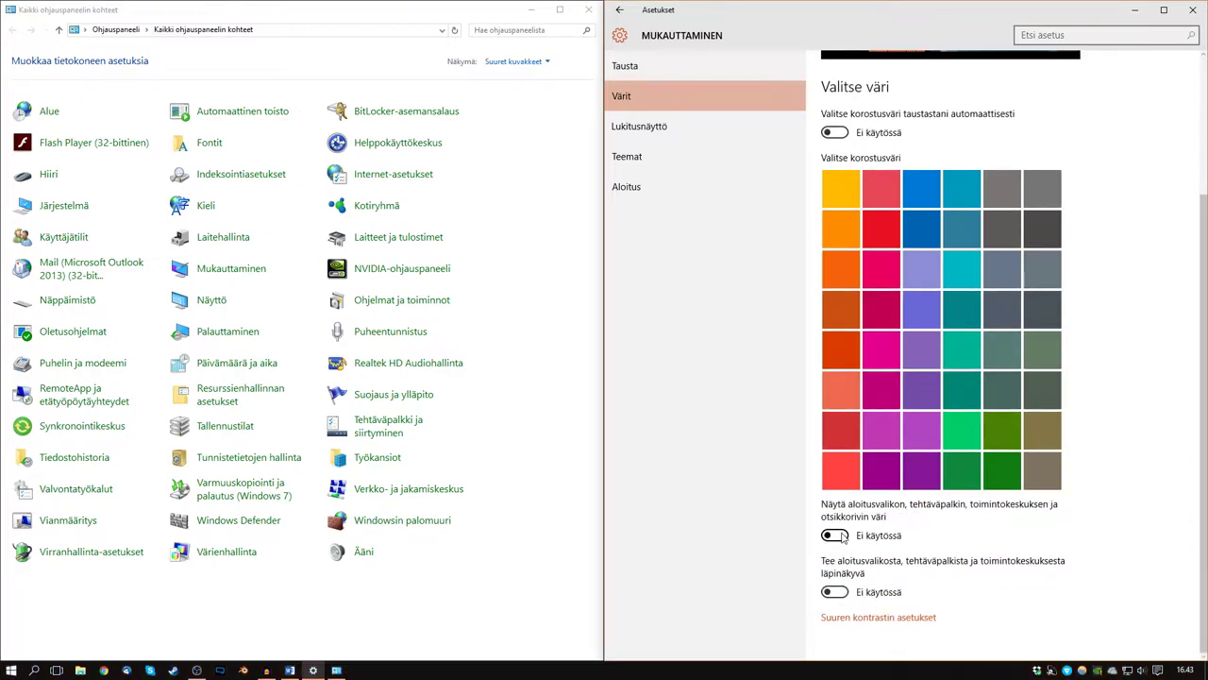
left_click(840, 535)
left_click(836, 592)
left_click(838, 592)
Look through the lock screen, themes and Start pages of the personalization settings
left_click(674, 127)
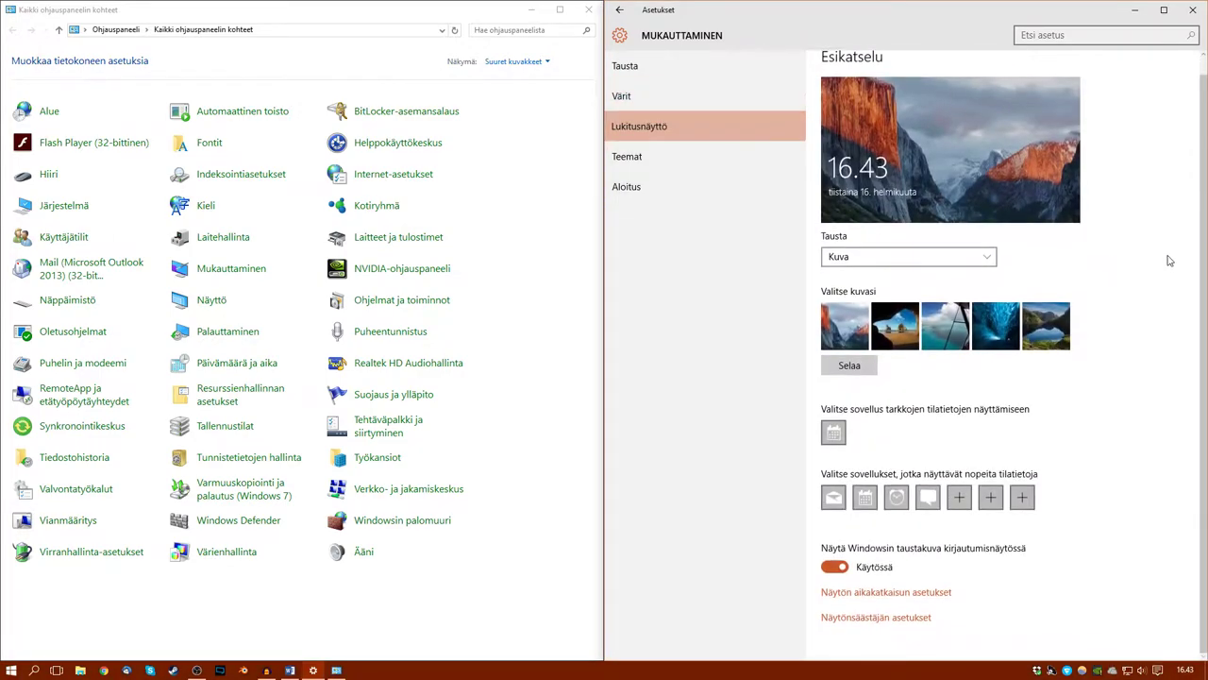
left_click(687, 159)
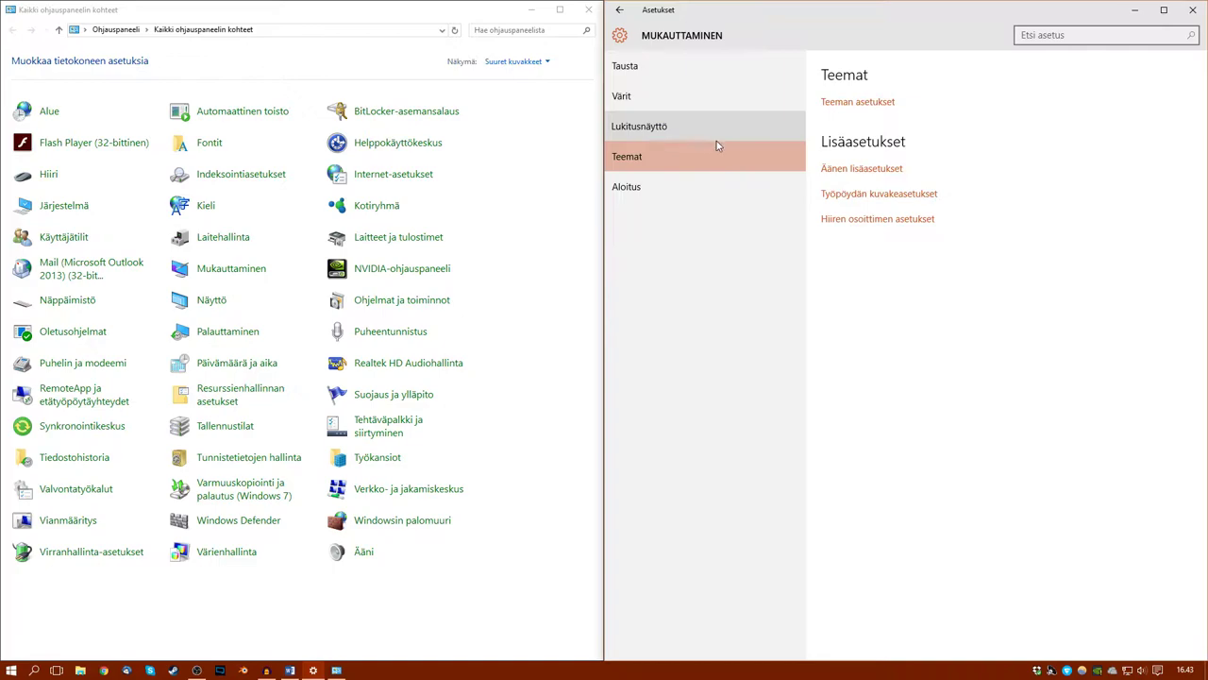
left_click(713, 189)
left_click(728, 148)
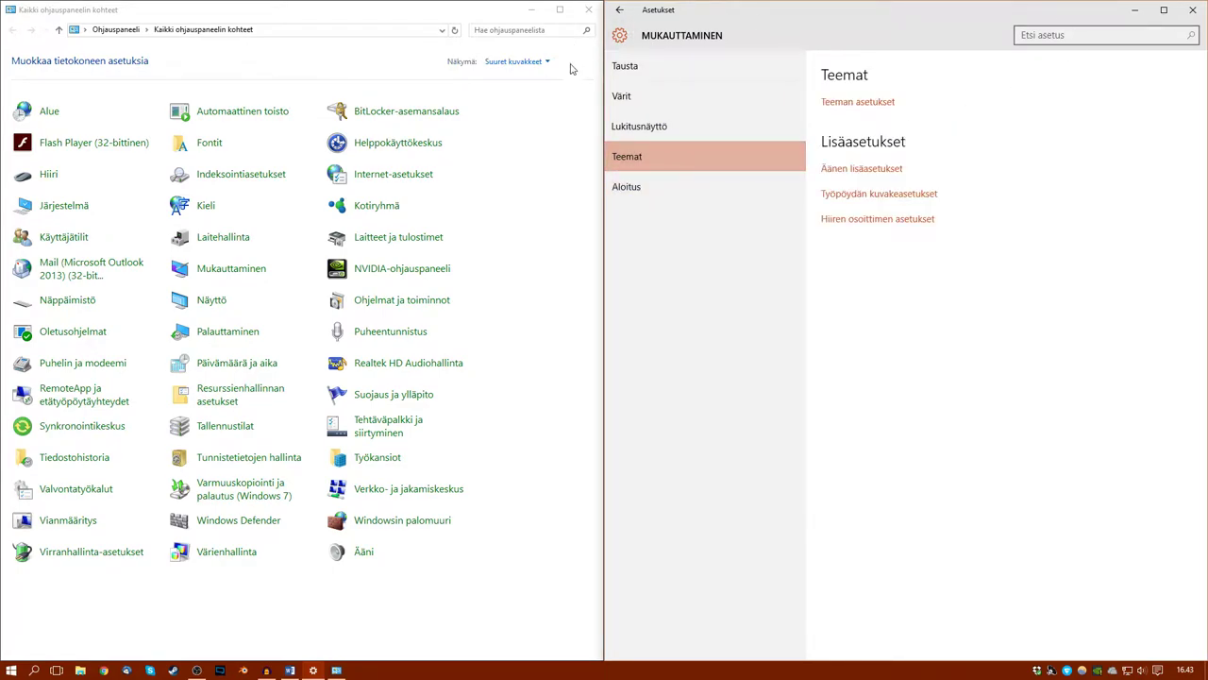
Set the accent colour to the bright blue swatch and return to the Settings main page
left_click(718, 98)
left_click(912, 370)
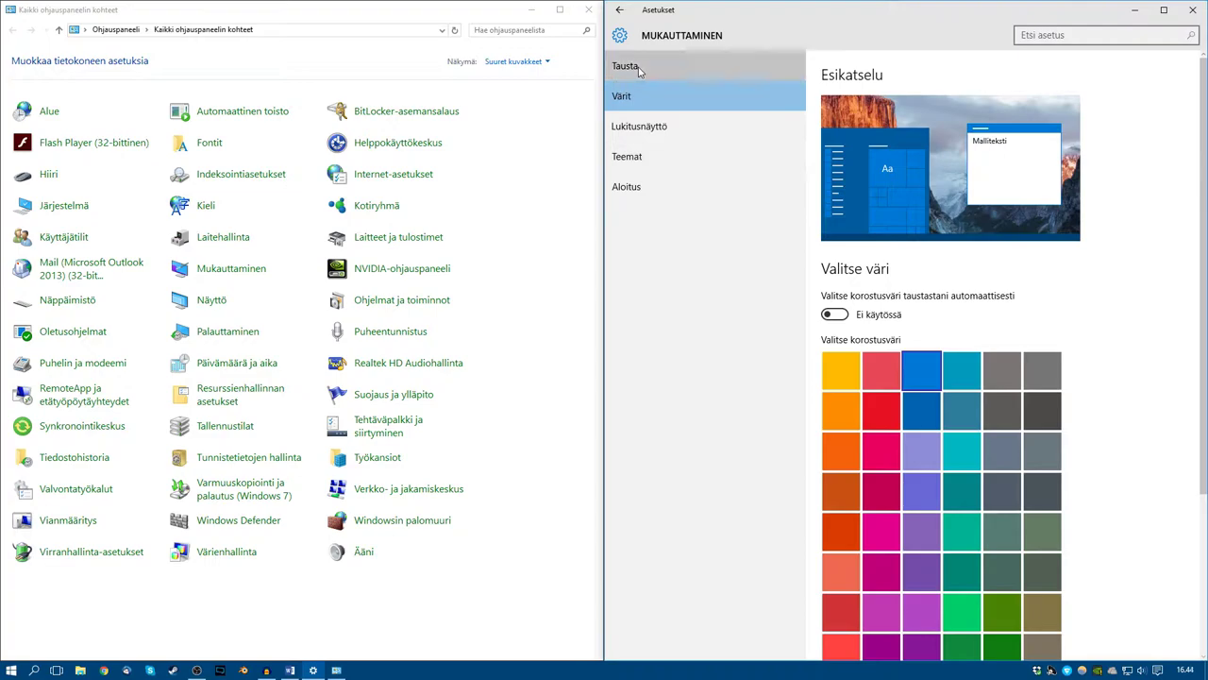
left_click(689, 66)
left_click(620, 12)
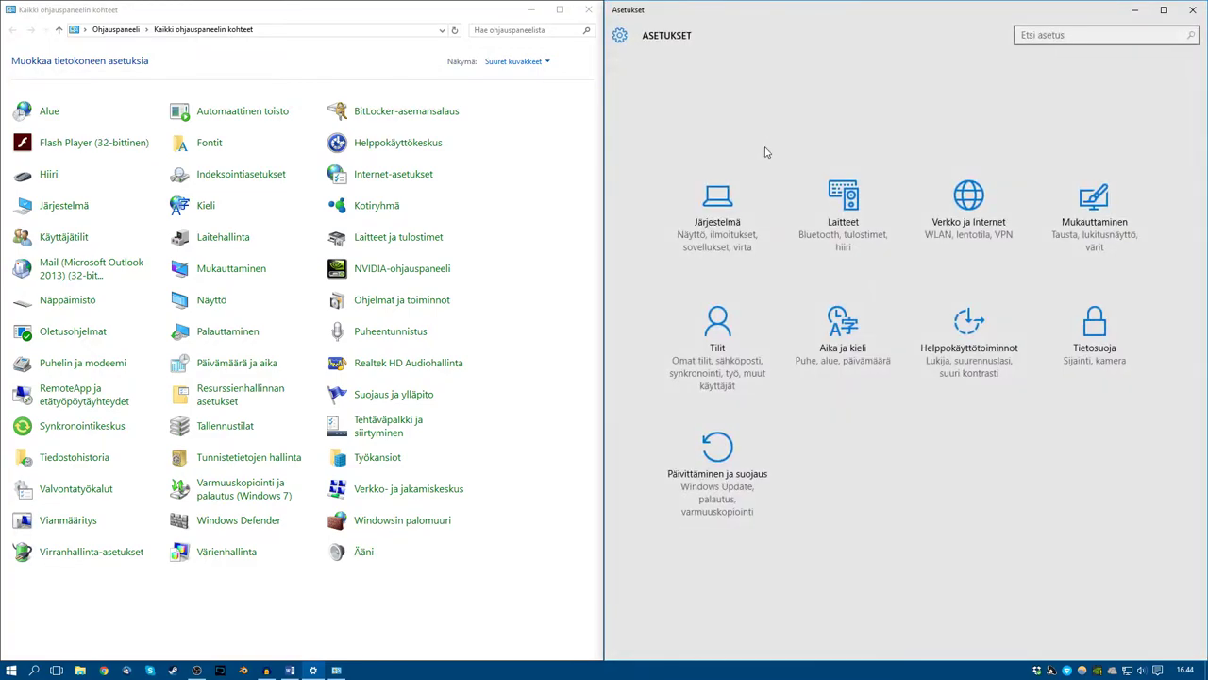
Open the power and sleep page (Virta ja lepotila) in the system settings
left_click(762, 159)
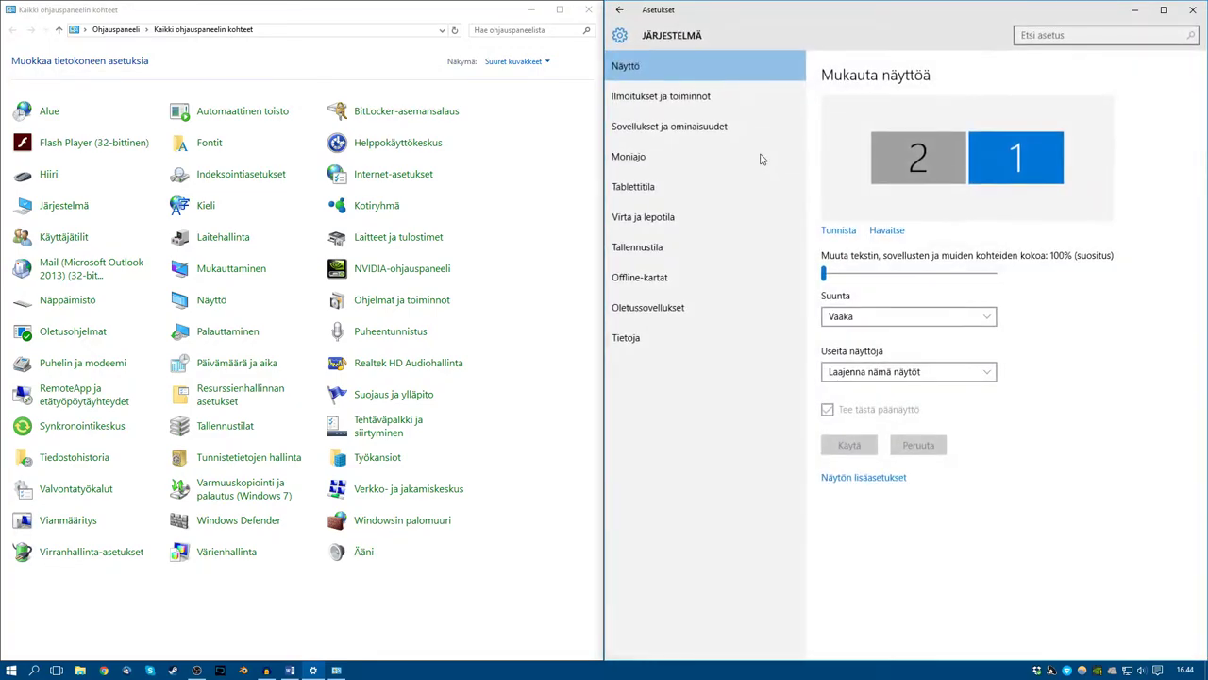
left_click(552, 223)
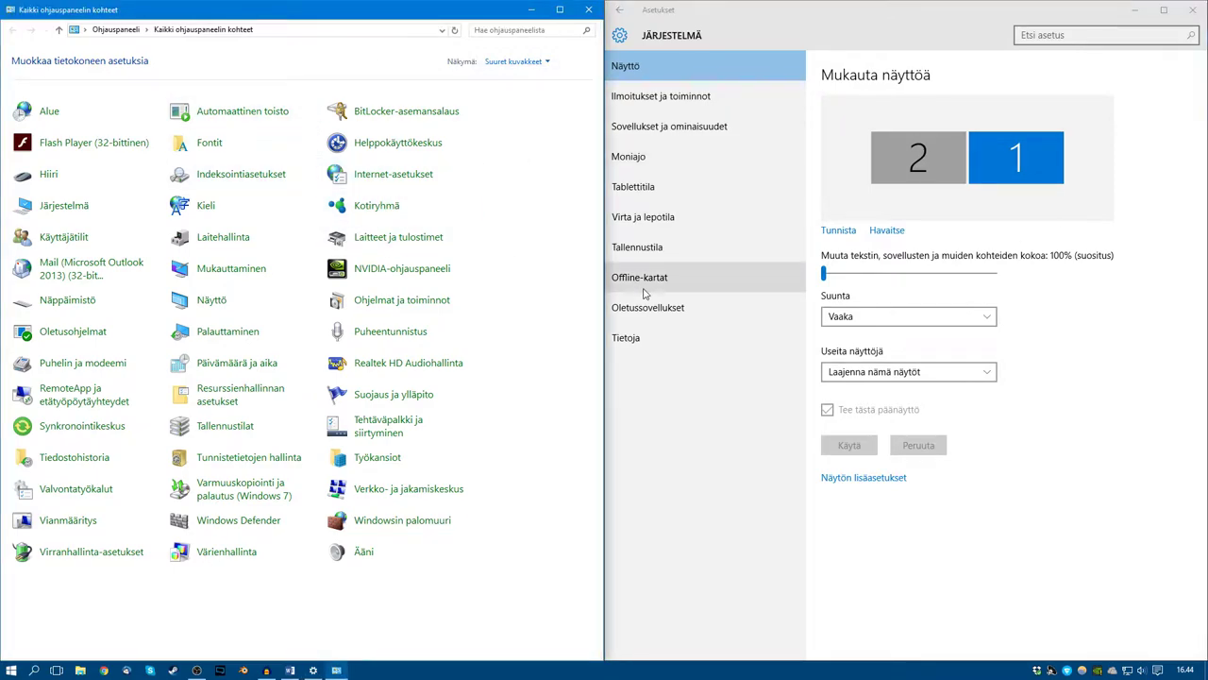
left_click(672, 216)
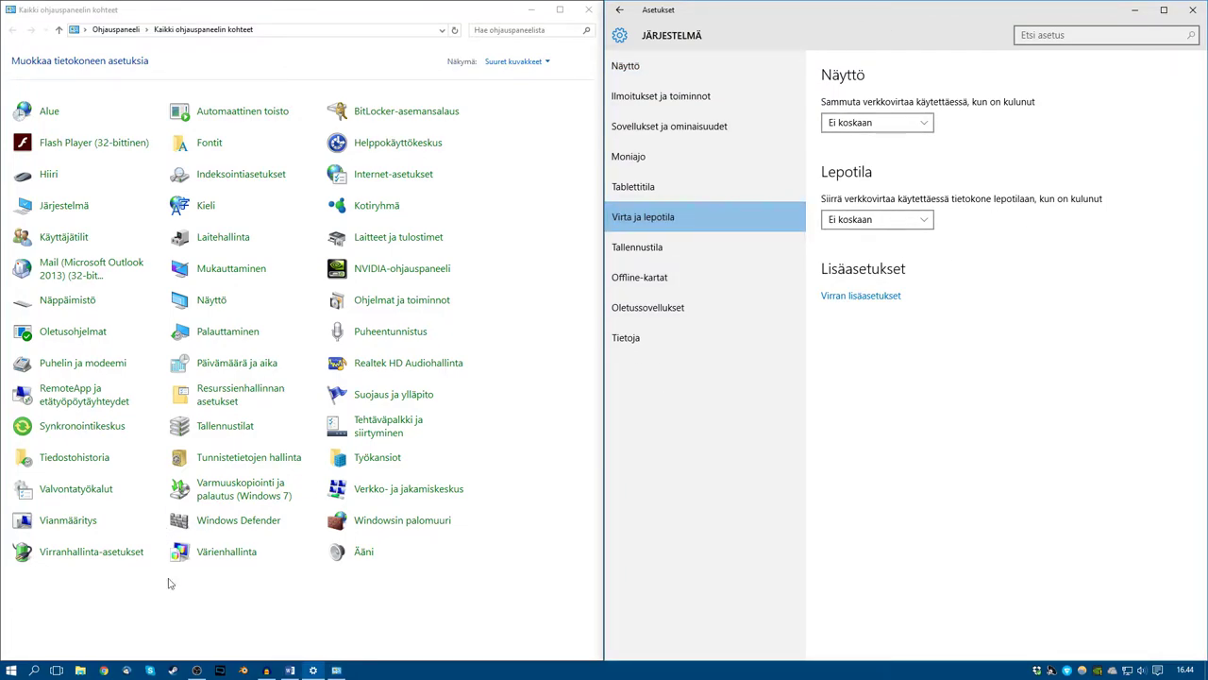
Open Virranhallinta-asetukset in Control Panel, open the same page through Virran lisäasetukset in Settings, and dock its window beside Settings
left_click(105, 549)
left_click(105, 550)
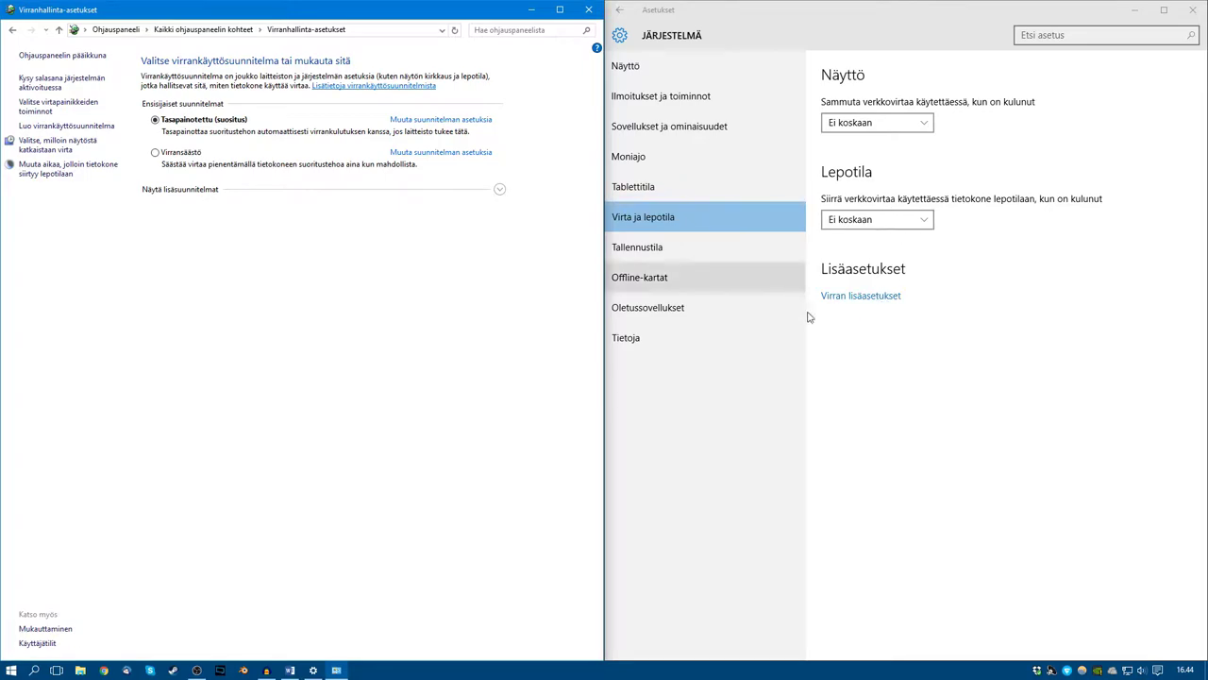
left_click(866, 296)
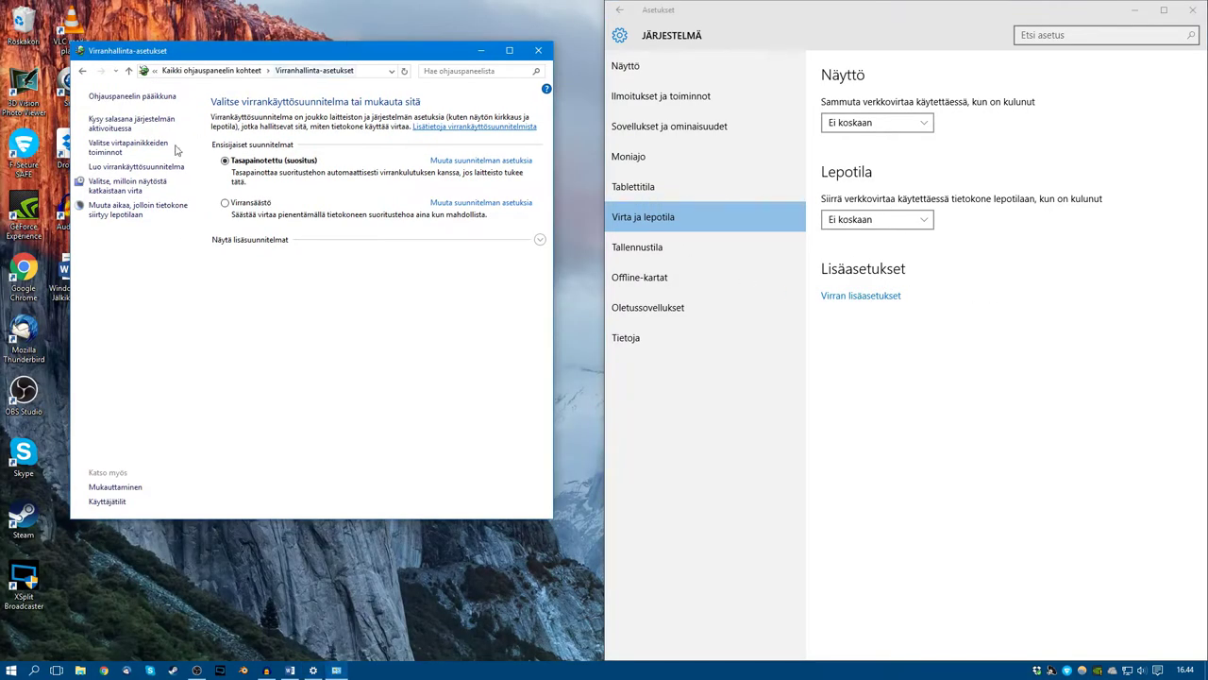
left_click_drag(459, 53, 2, 202)
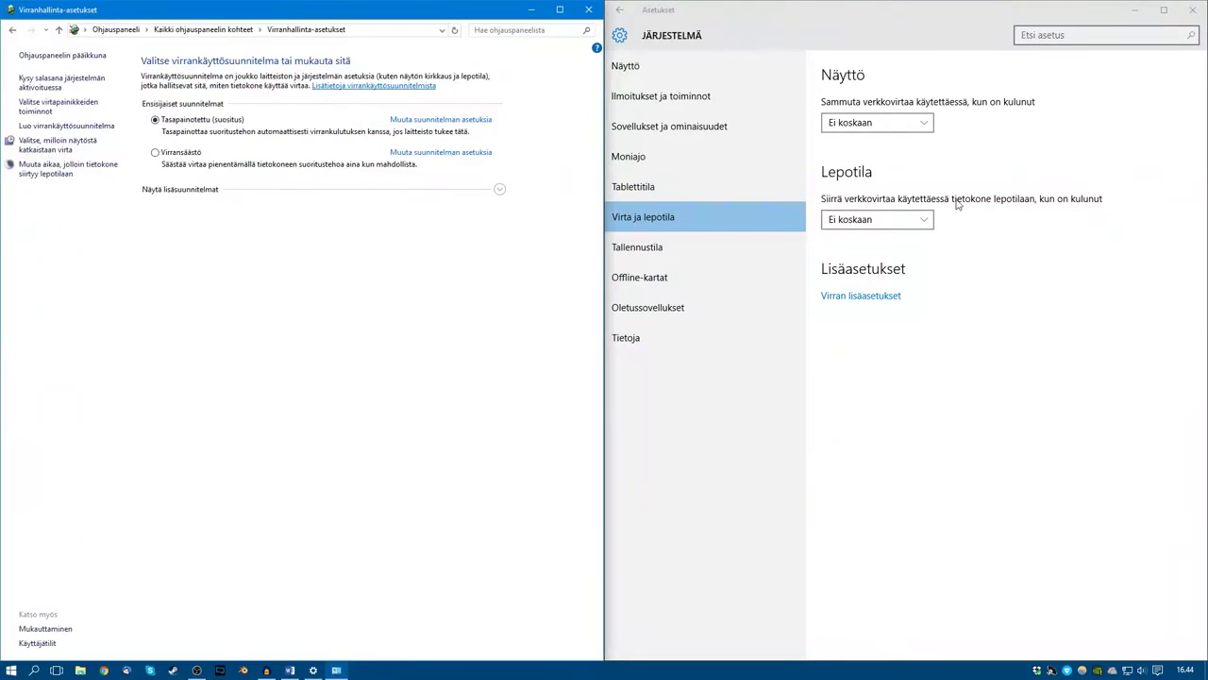
Return Control Panel to the list of all items and Settings to its main page
left_click(807, 19)
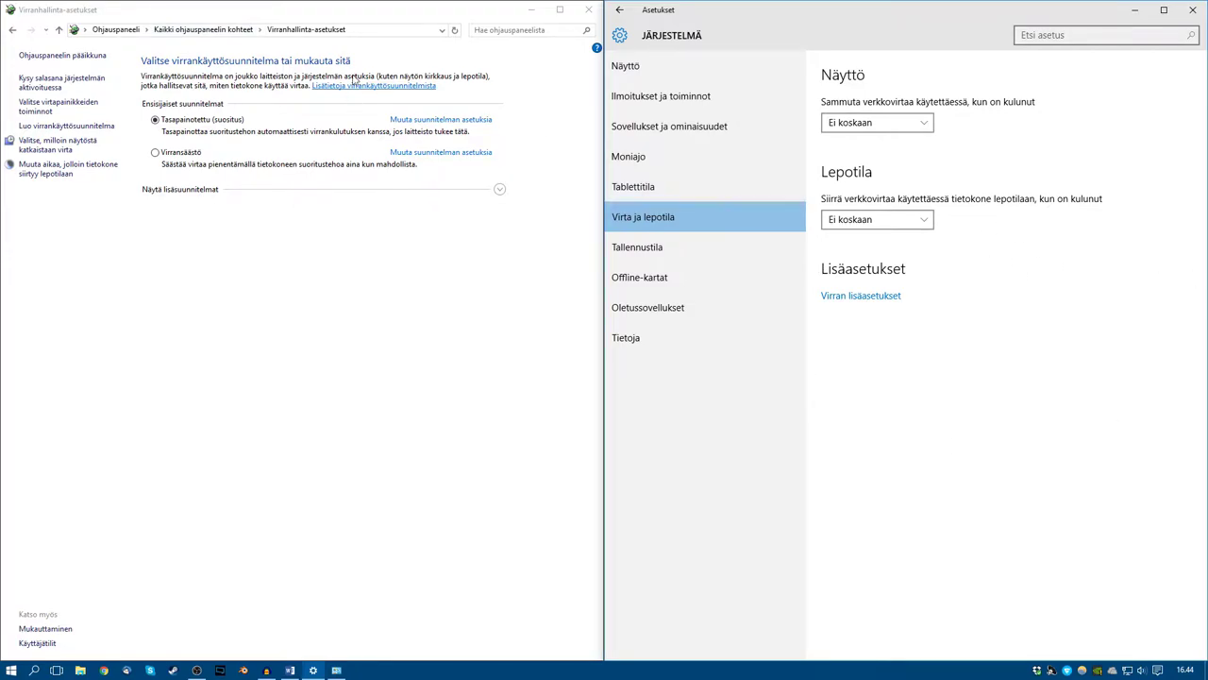
left_click(194, 31)
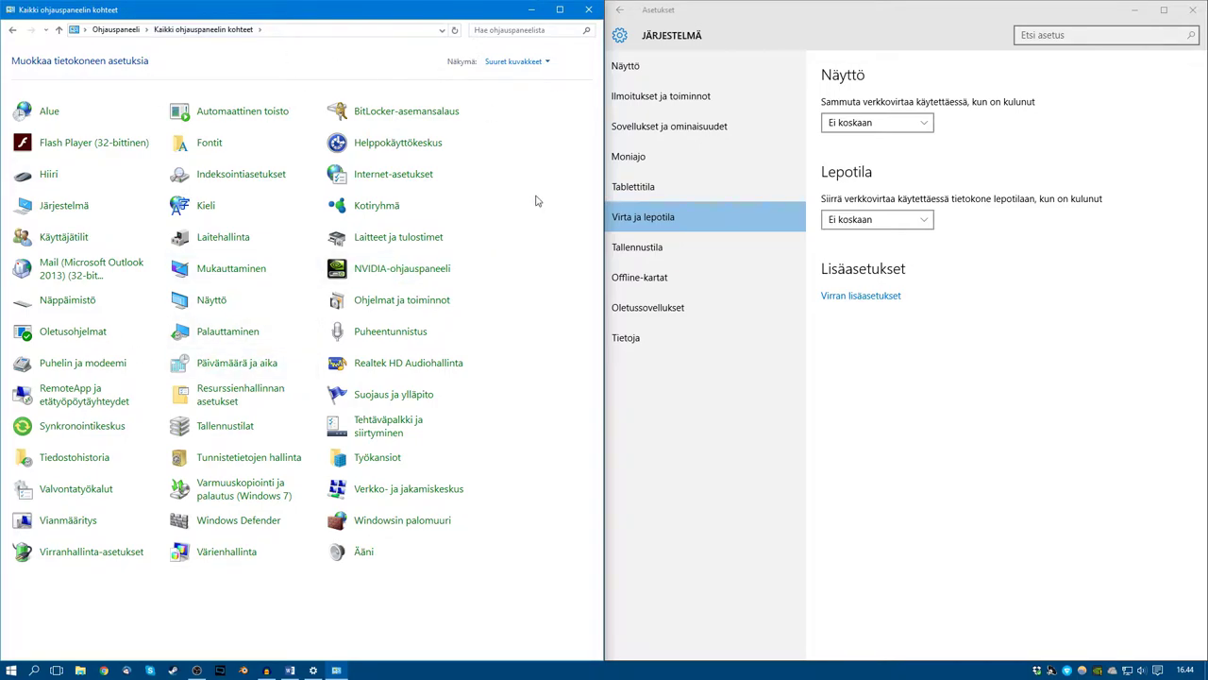
left_click(621, 11)
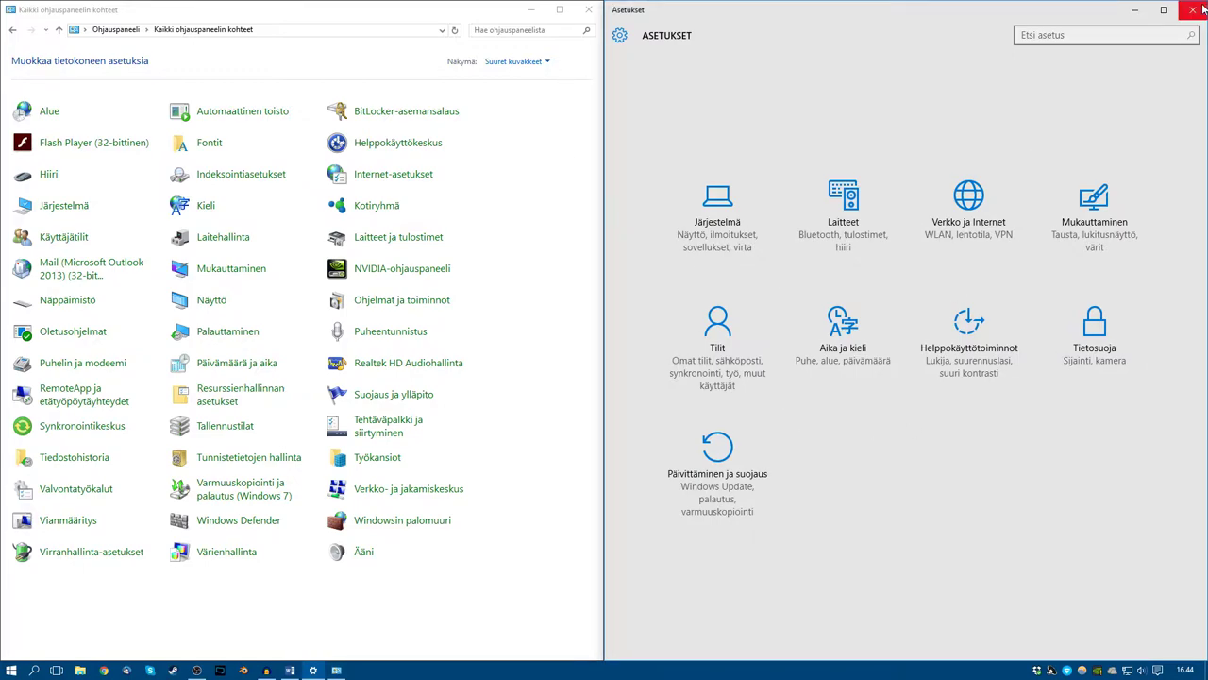
Look through the privacy settings (Tietosuoja), including location, camera, microphone, account info, contacts and calendar, and return to the Settings main page
left_click(1093, 340)
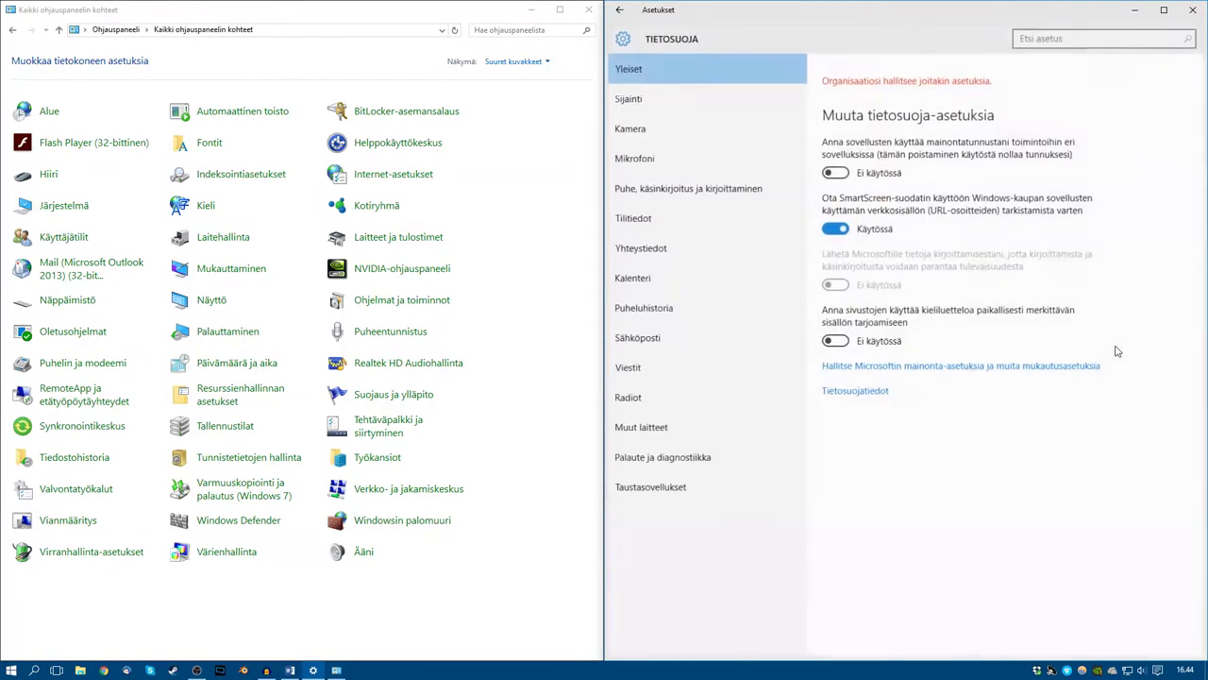
left_click(683, 96)
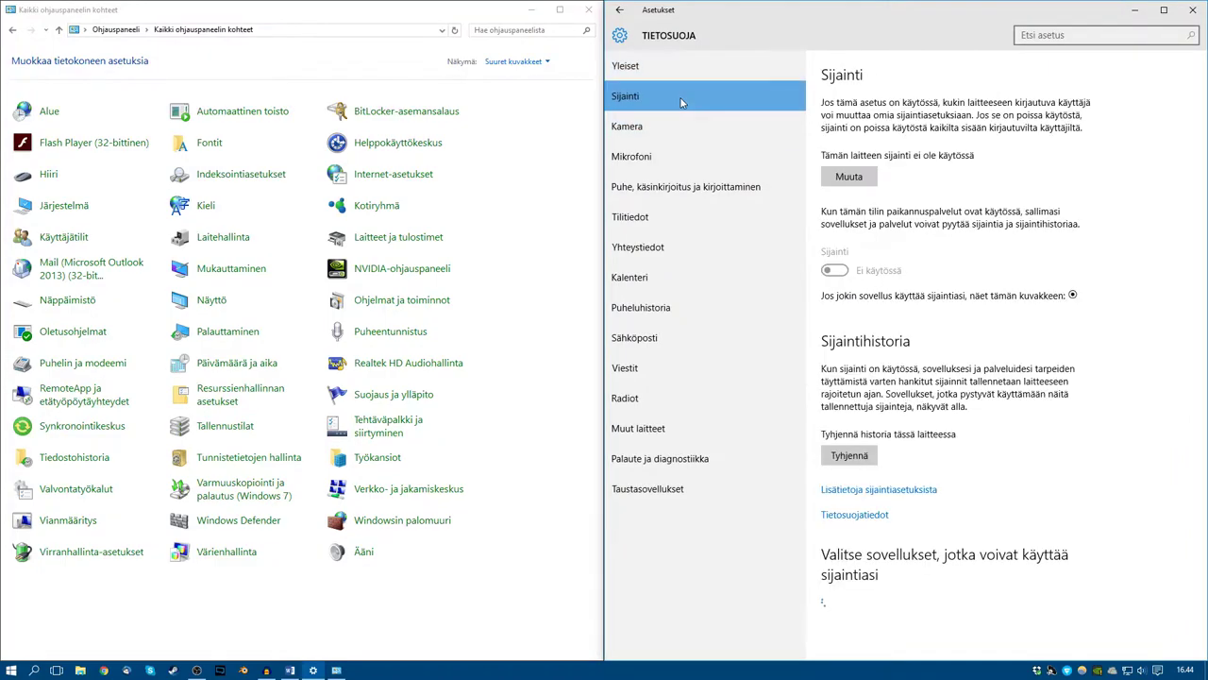
left_click(683, 126)
left_click(696, 162)
left_click(679, 219)
left_click(699, 187)
left_click(746, 247)
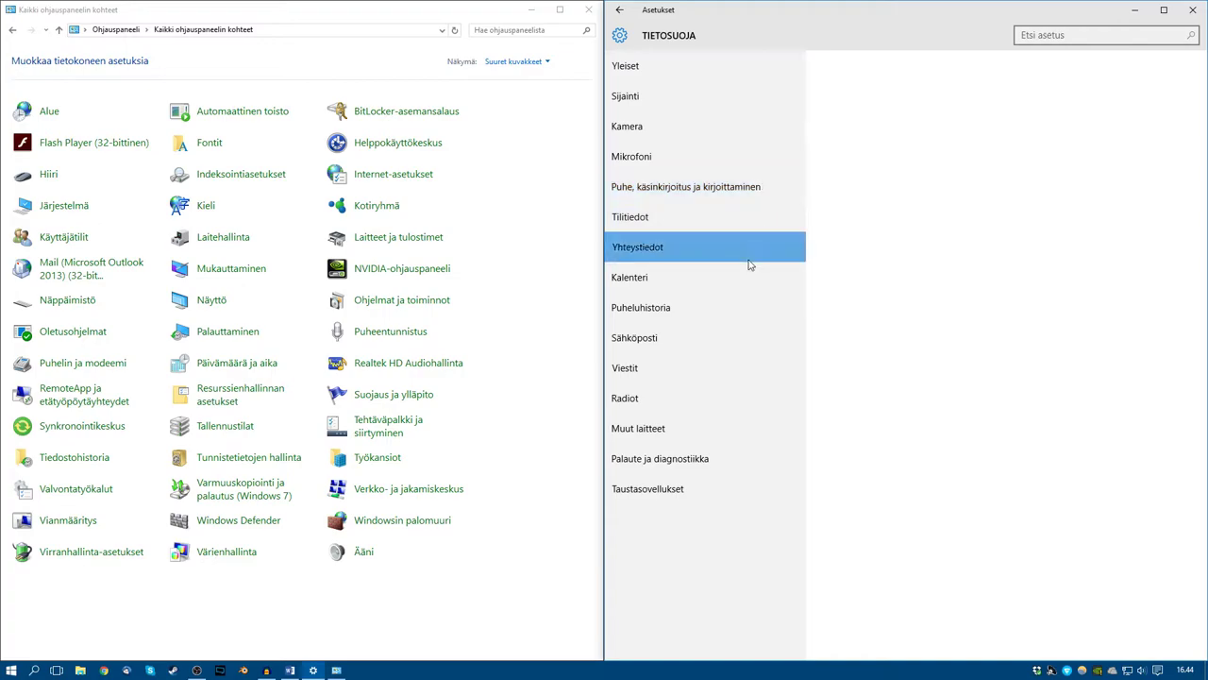
left_click(756, 277)
left_click(692, 250)
left_click(693, 219)
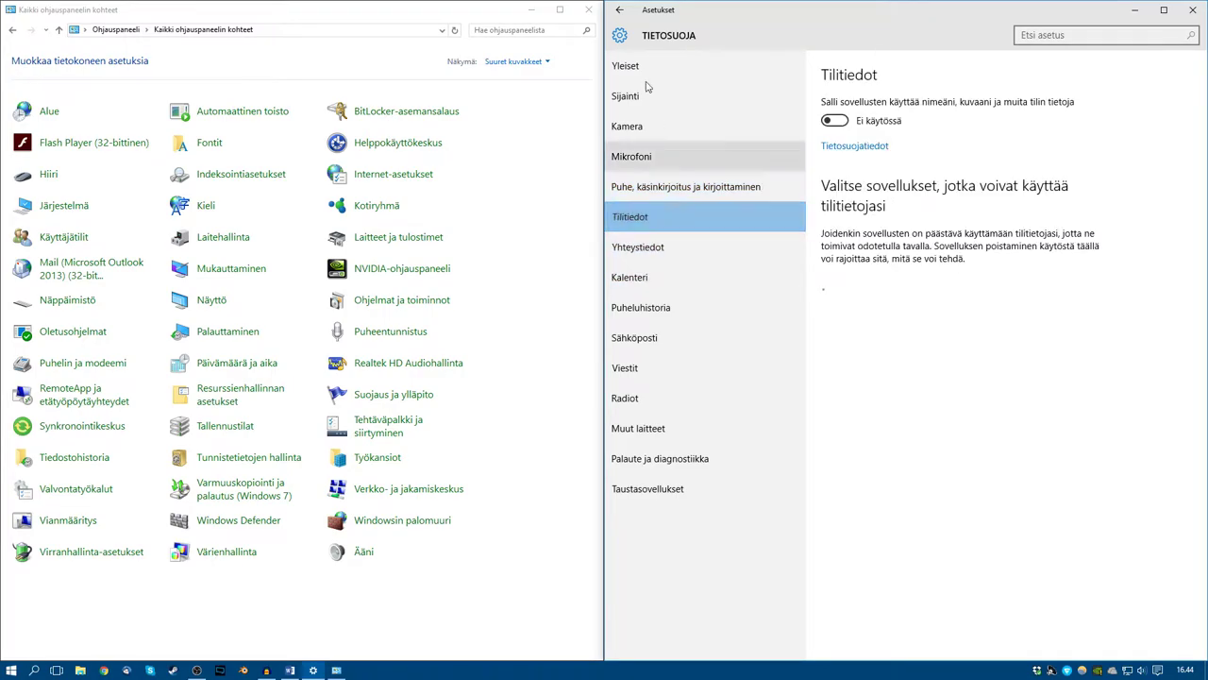
left_click(715, 156)
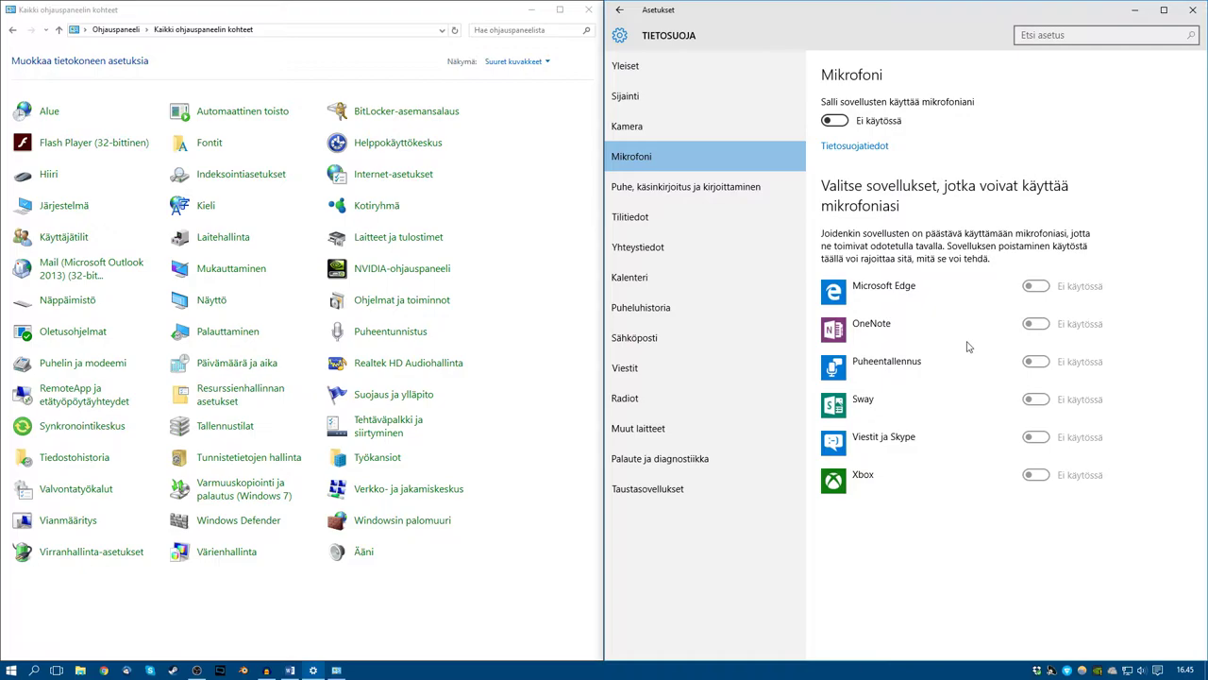
left_click(621, 11)
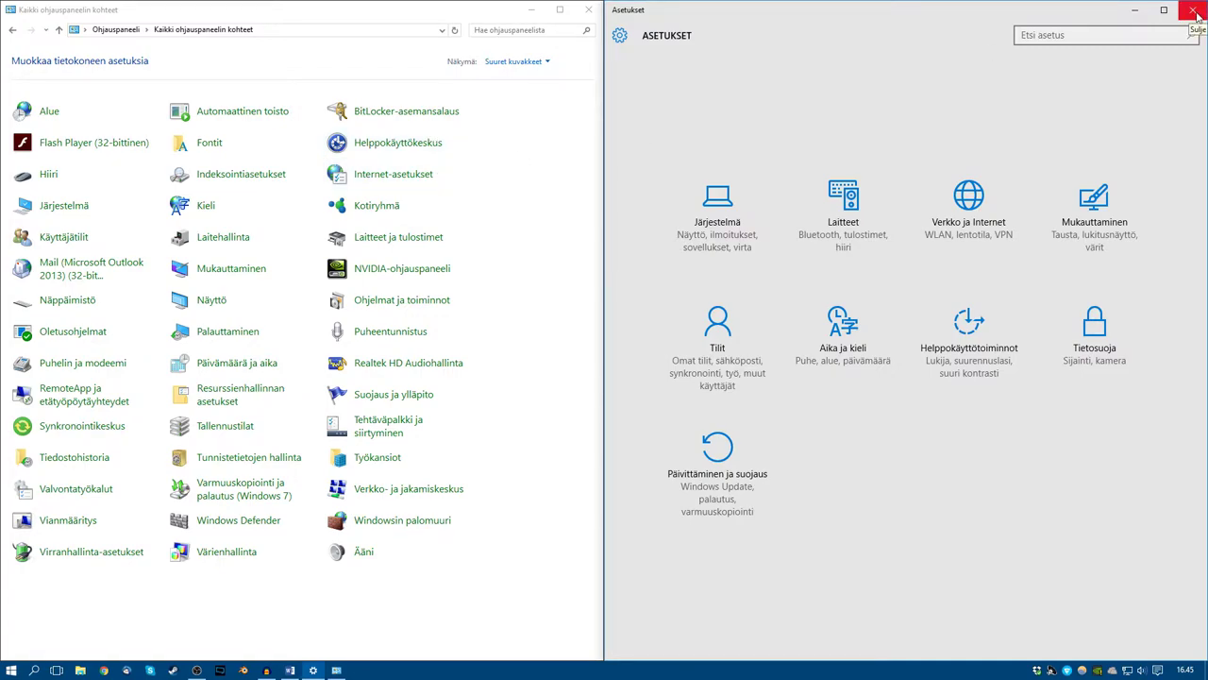
Open Windows search, review its Cortana and search history settings, and return to the search home view
left_click(35, 670)
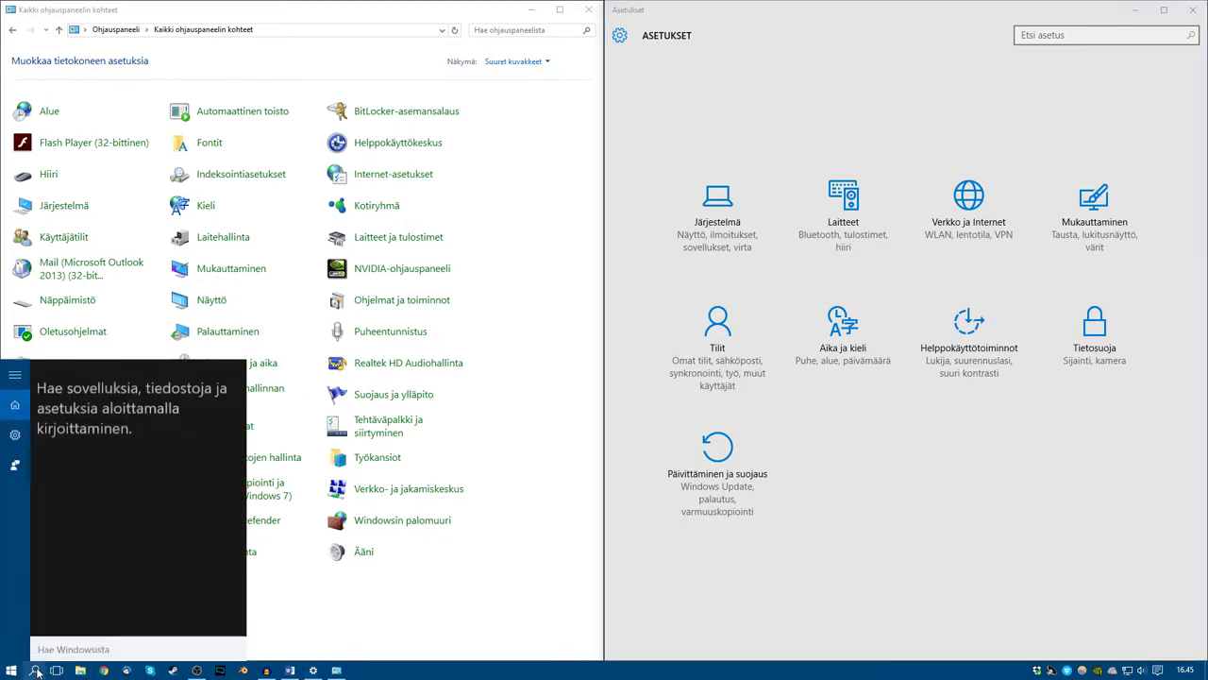
left_click(14, 434)
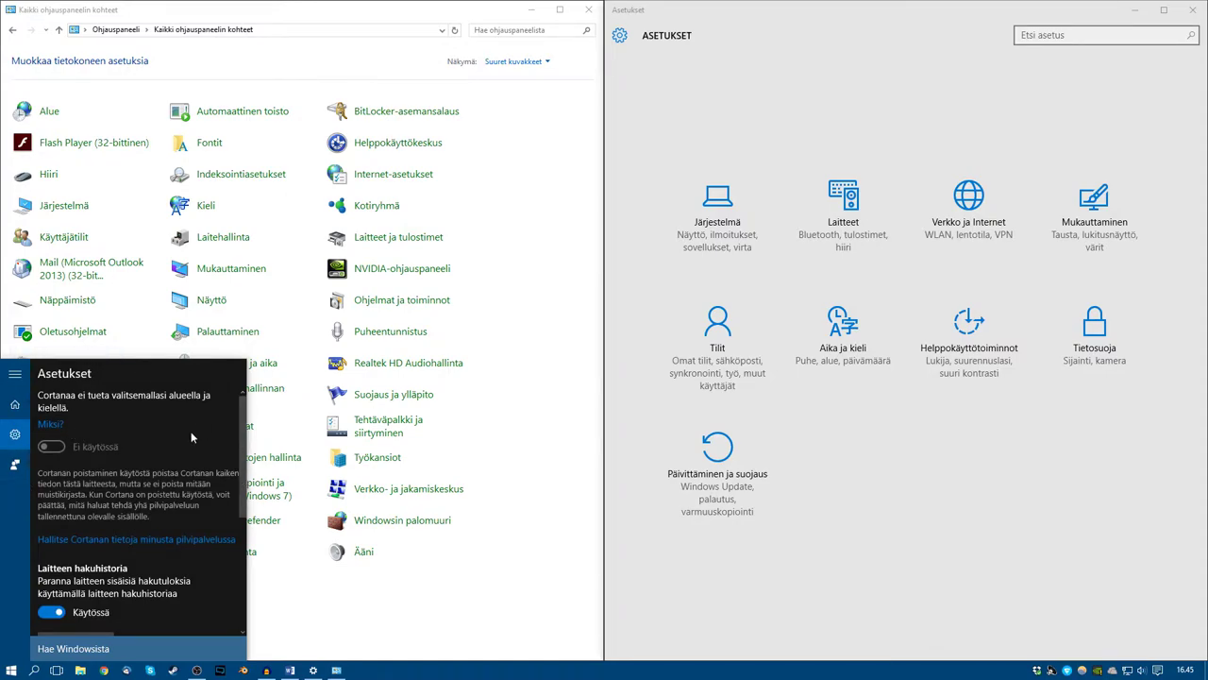
scroll(214, 434, "down", 1)
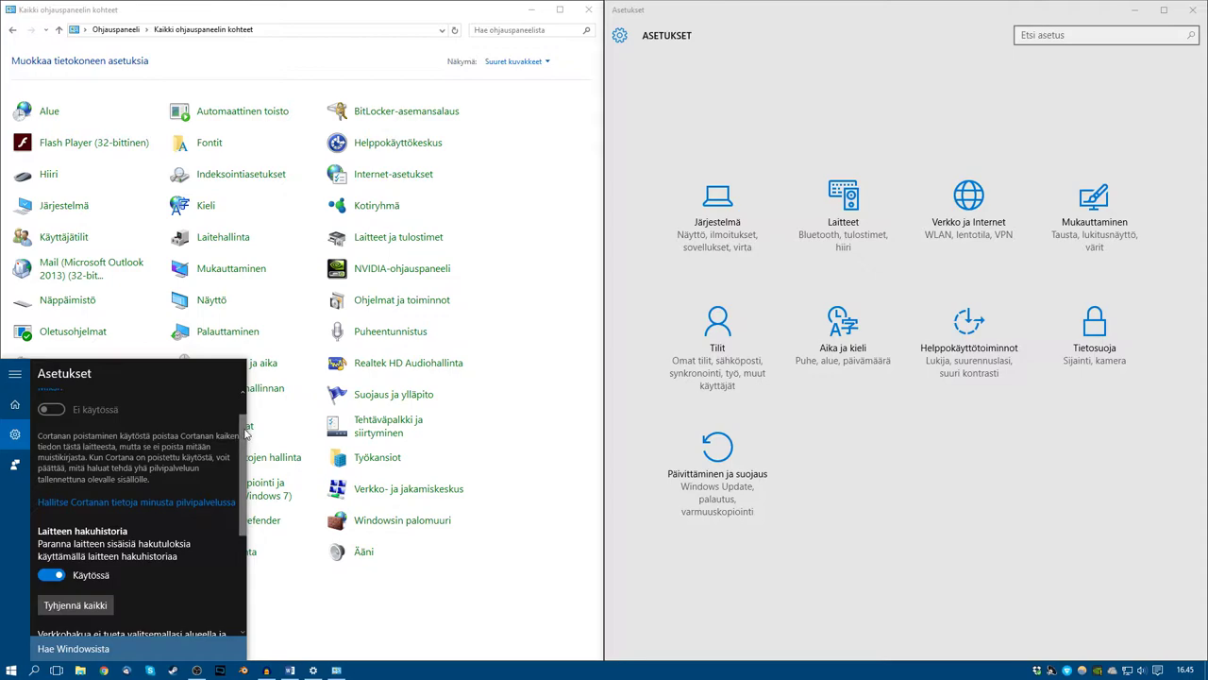
scroll(244, 432, "up", 1)
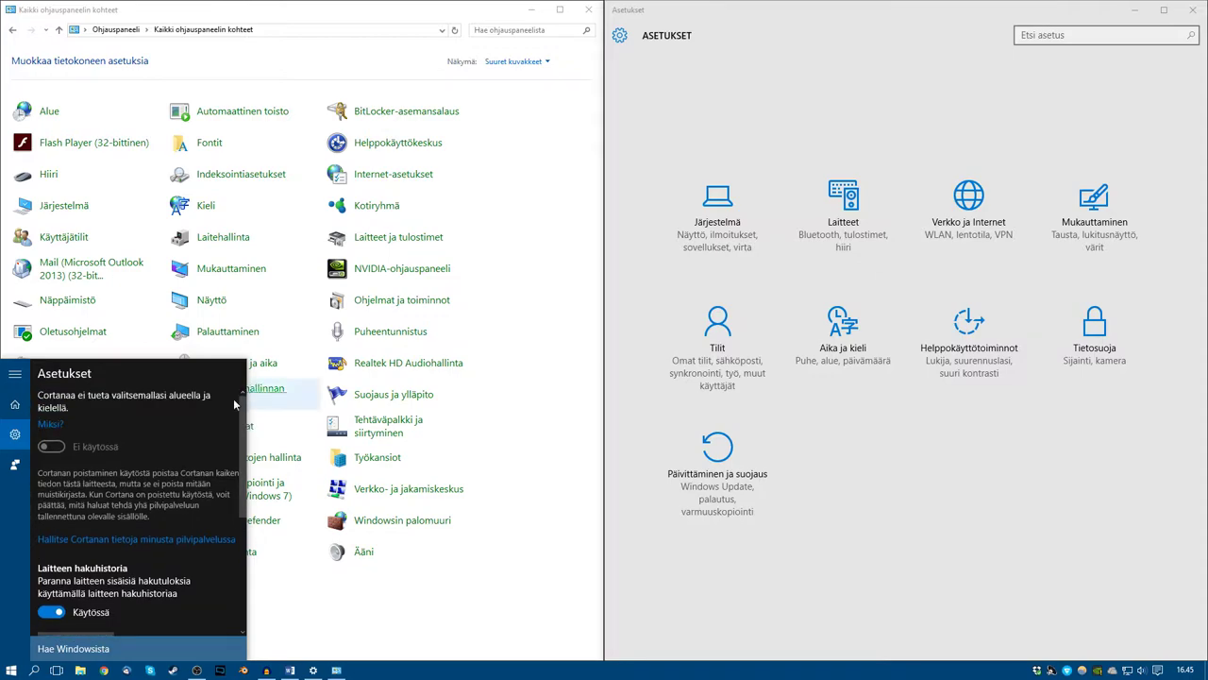
left_click(15, 402)
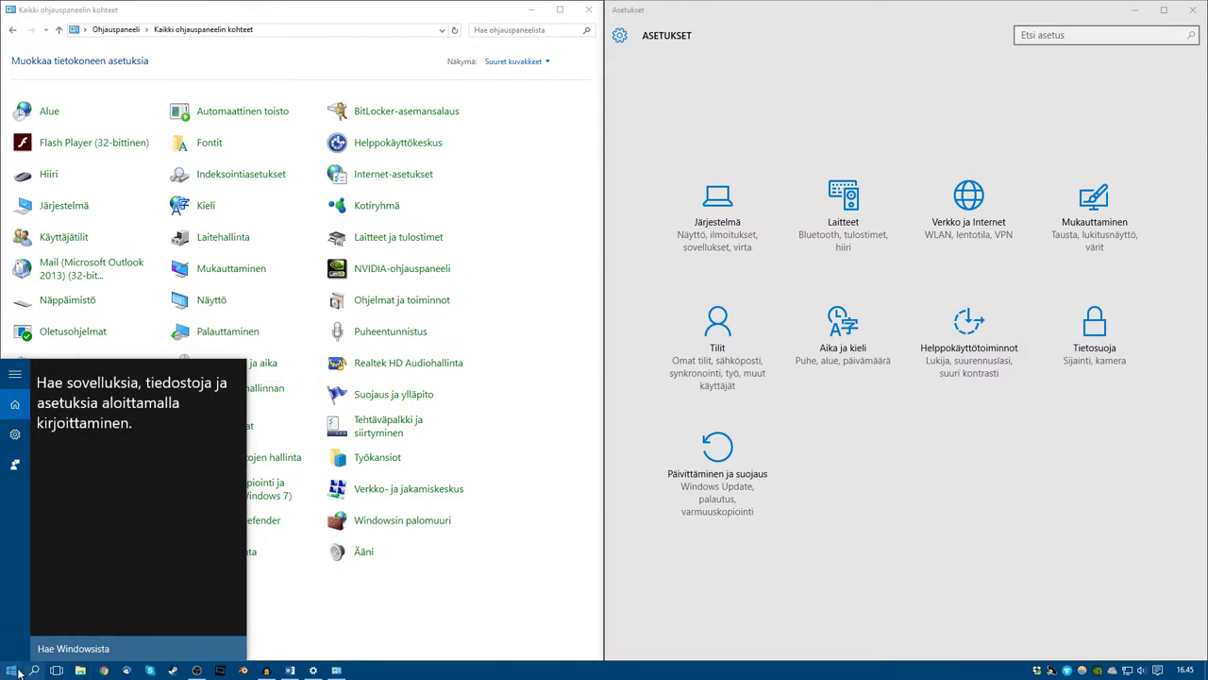
left_click(19, 672)
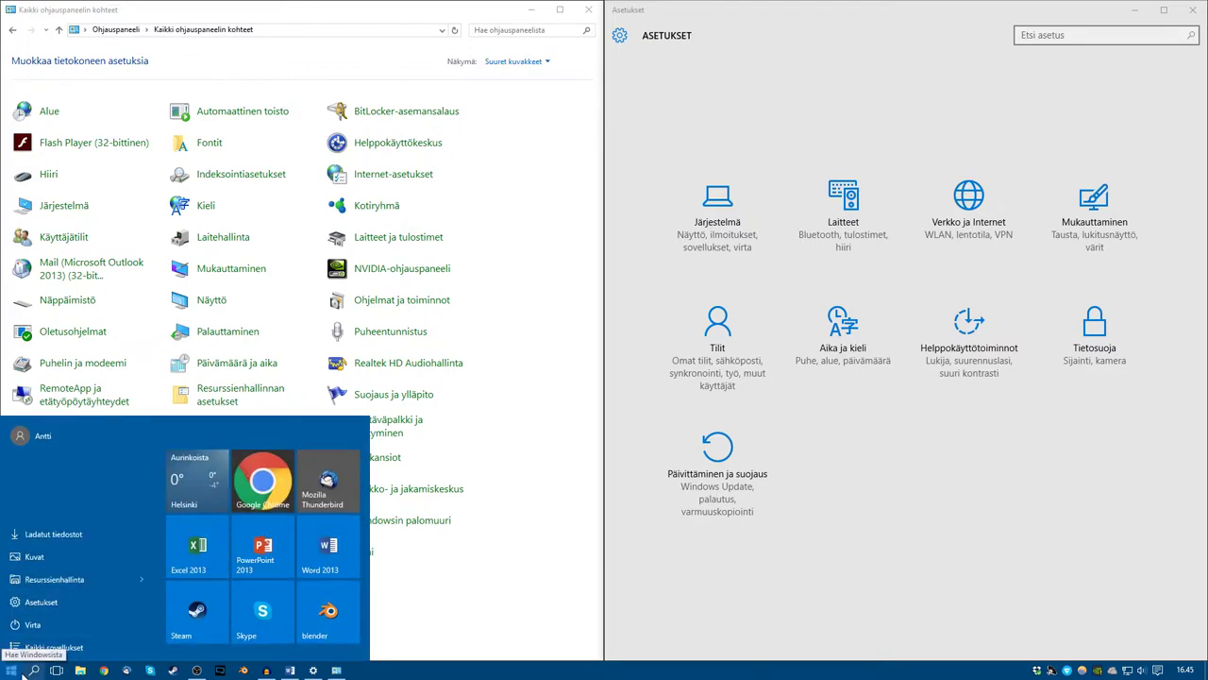
right_click(42, 672)
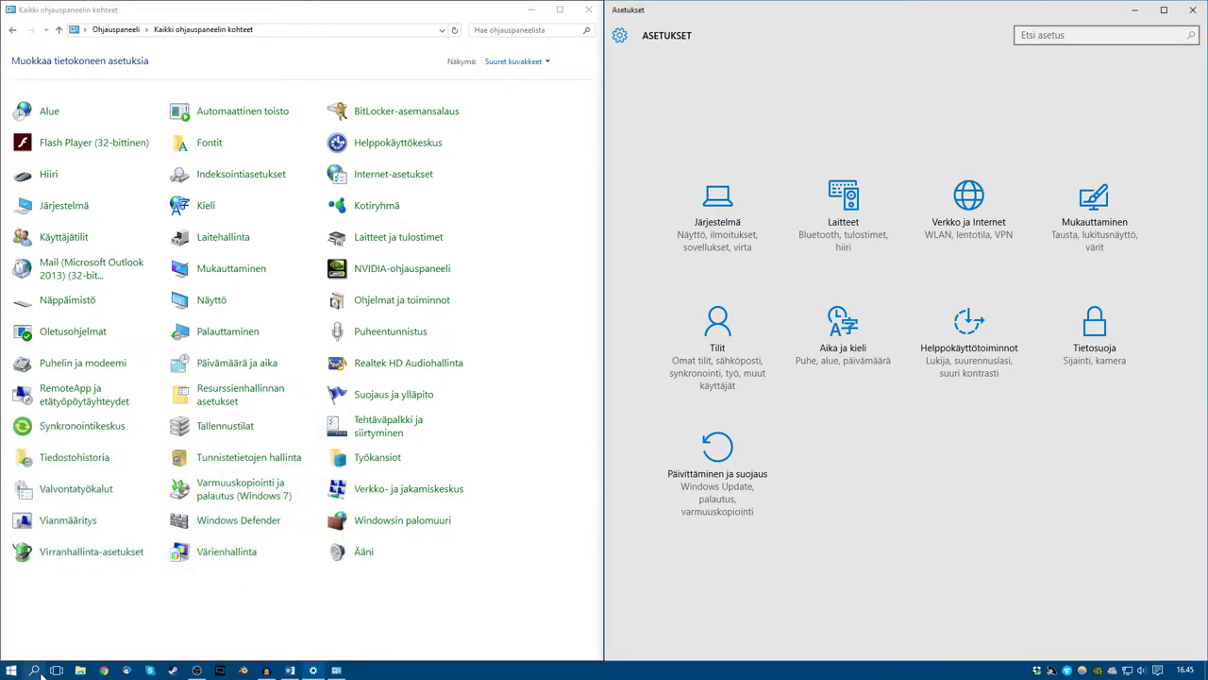
left_click(471, 671)
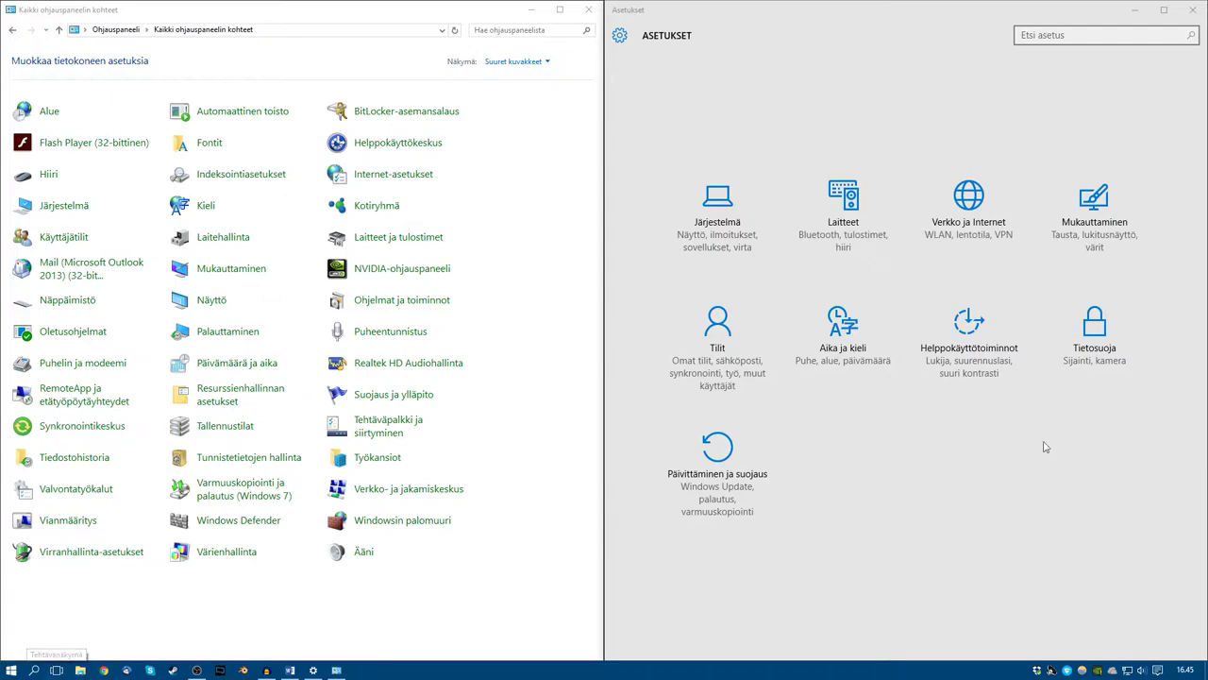
left_click(1045, 429)
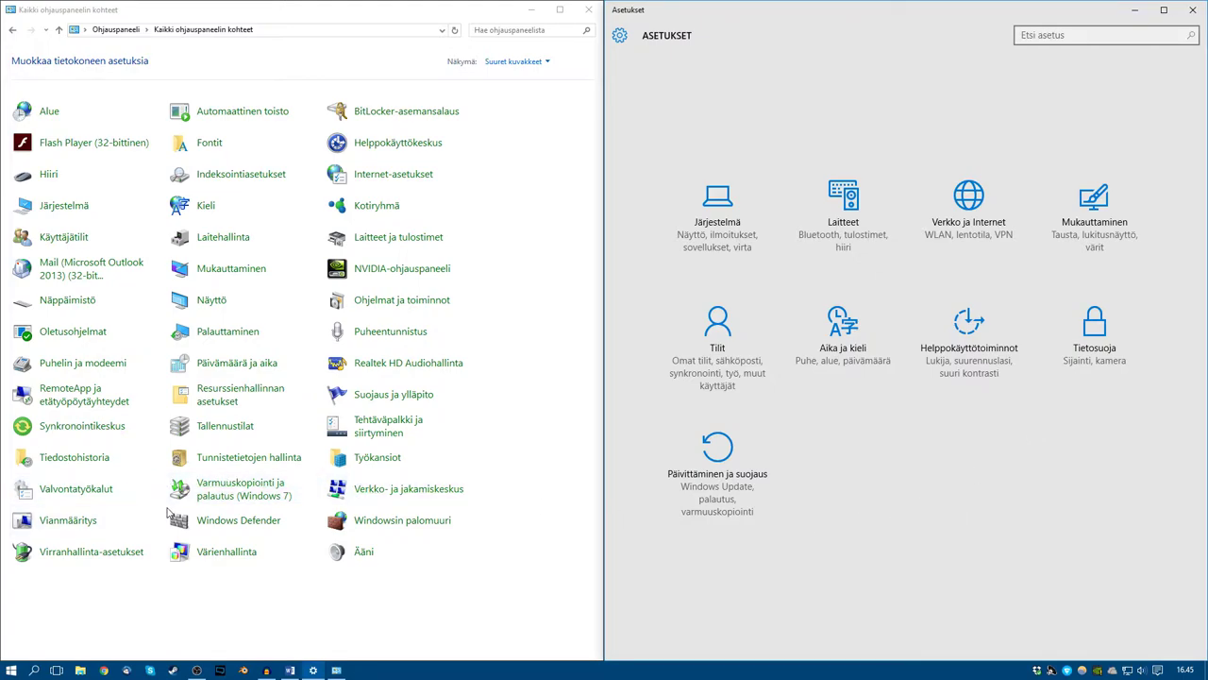
Create a second virtual desktop in Task View, return to the first one, and switch to Työpöytä 2
left_click(57, 670)
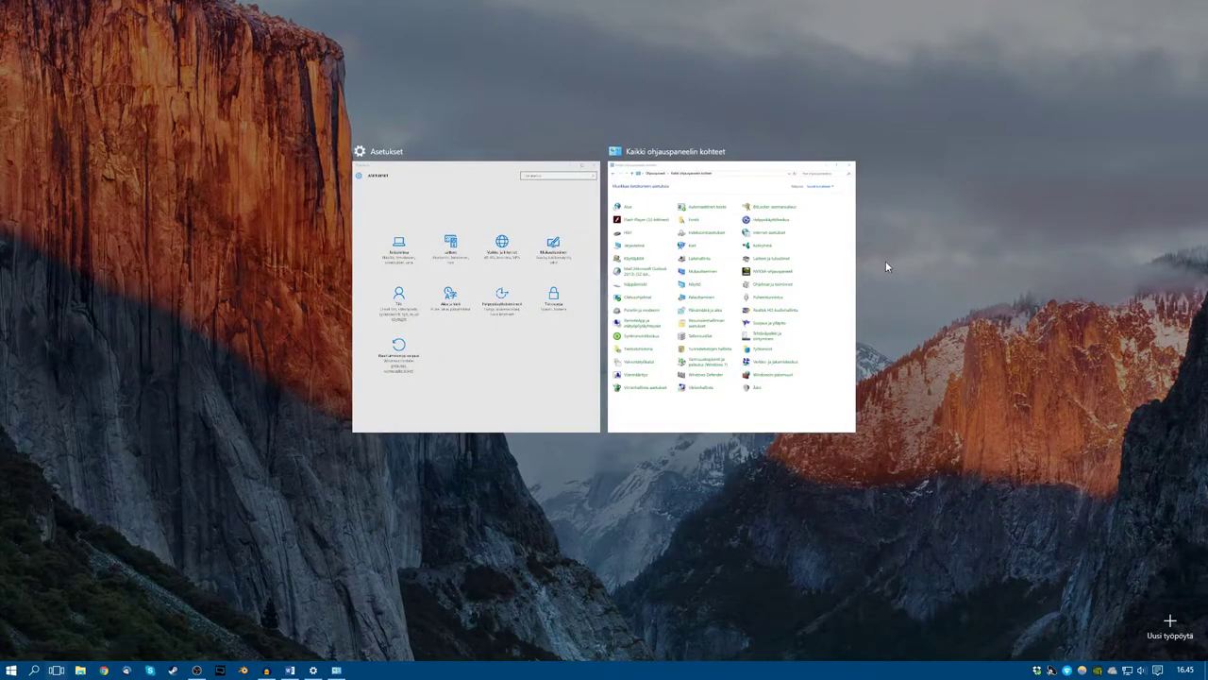
left_click(1172, 619)
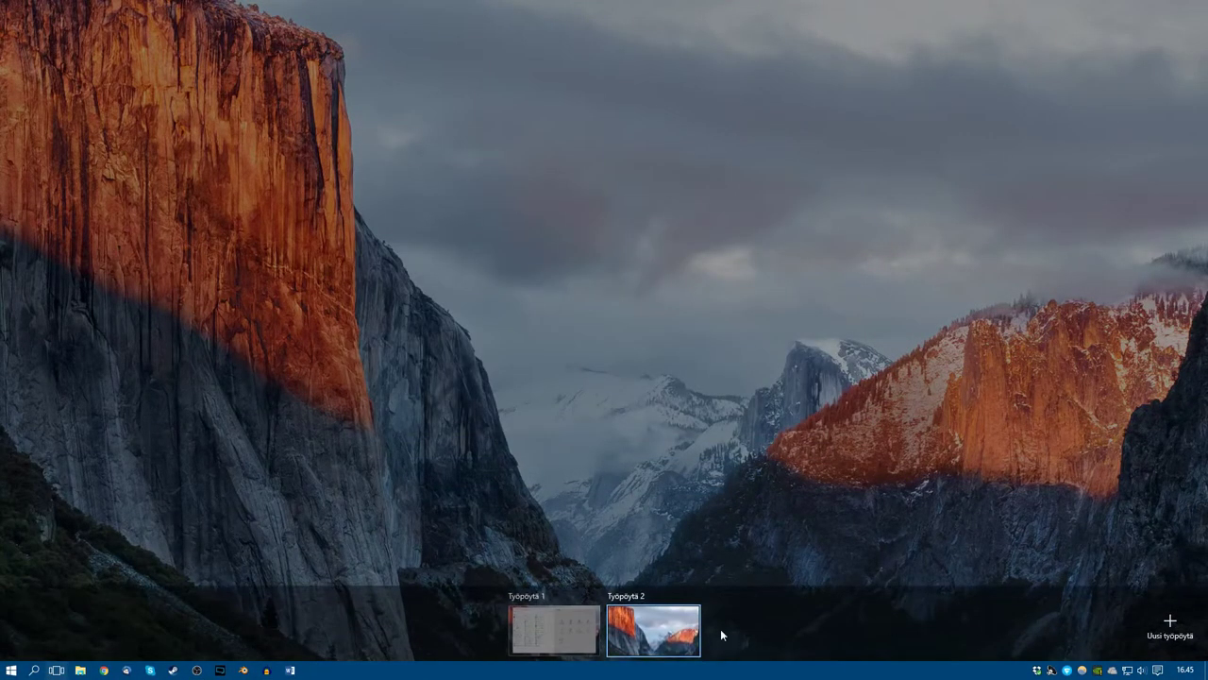
key("Escape")
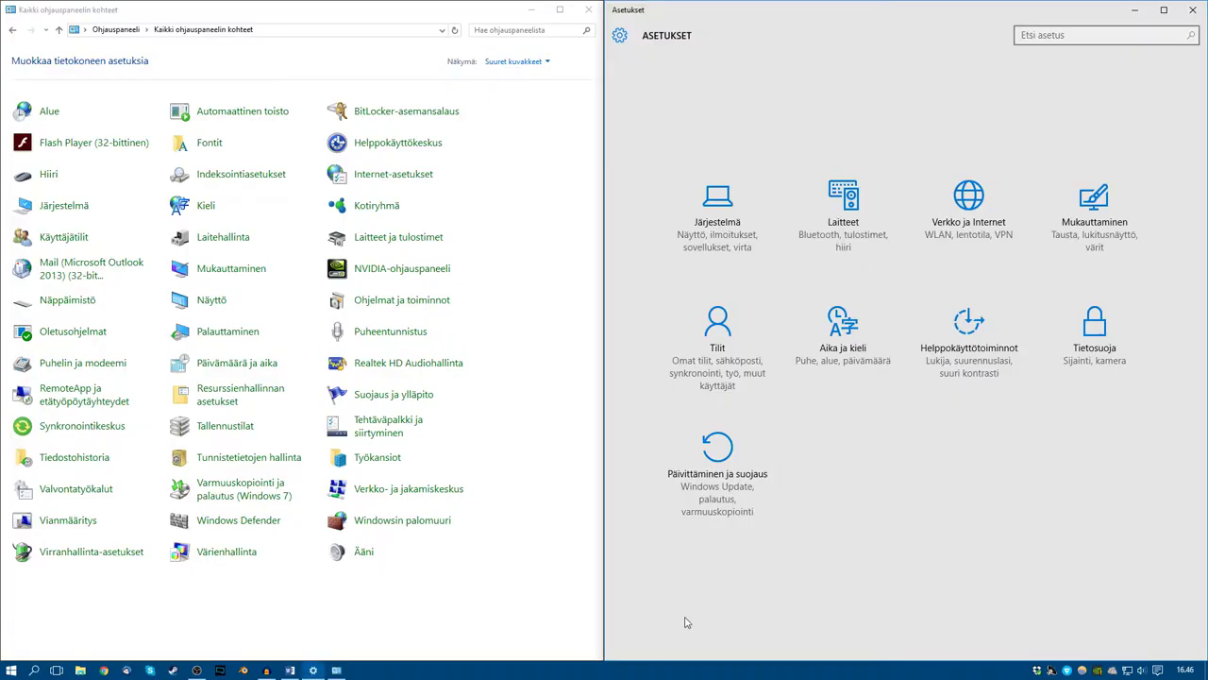
left_click(57, 671)
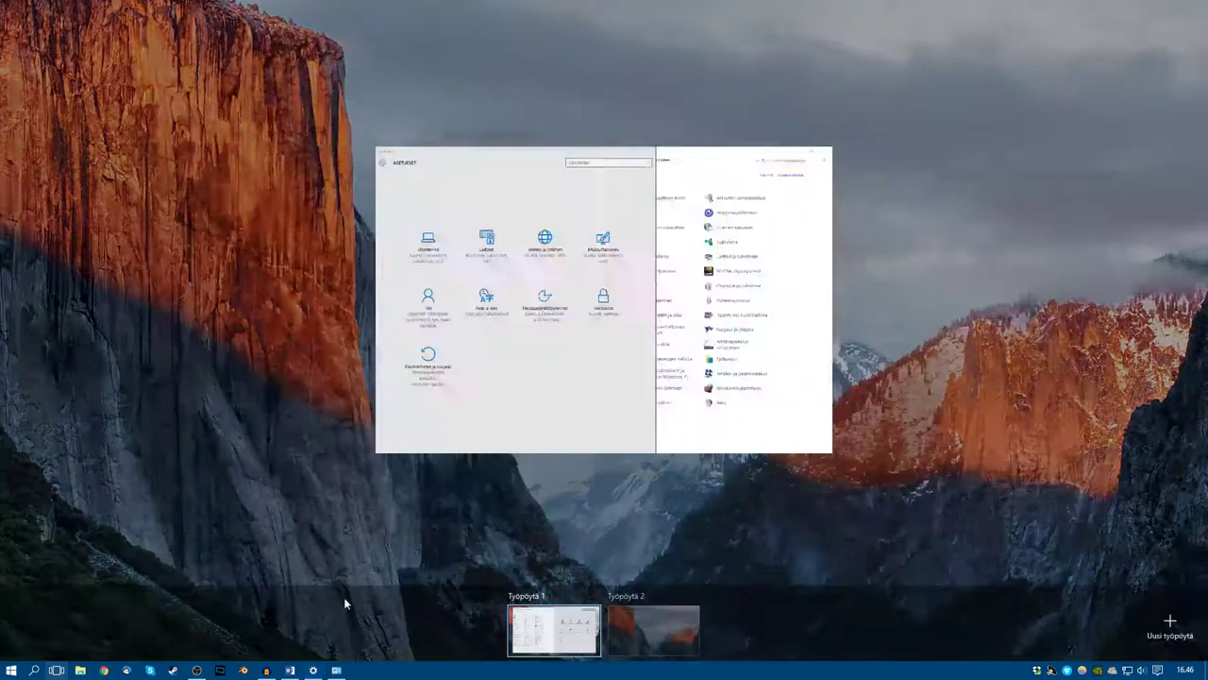
left_click(629, 627)
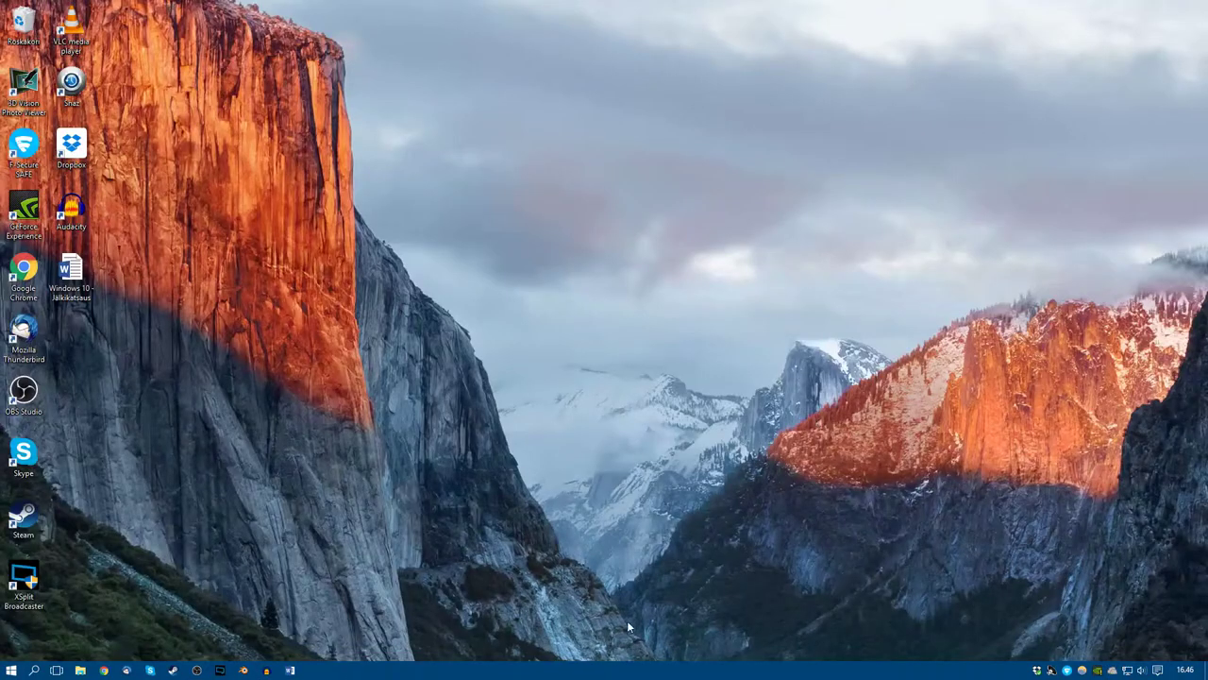
Add more virtual desktops in Task View until Työpöytä 13 exists
left_click(57, 670)
left_click(1168, 629)
triple_click(1167, 629)
triple_click(1169, 631)
triple_click(1169, 634)
left_click(1169, 632)
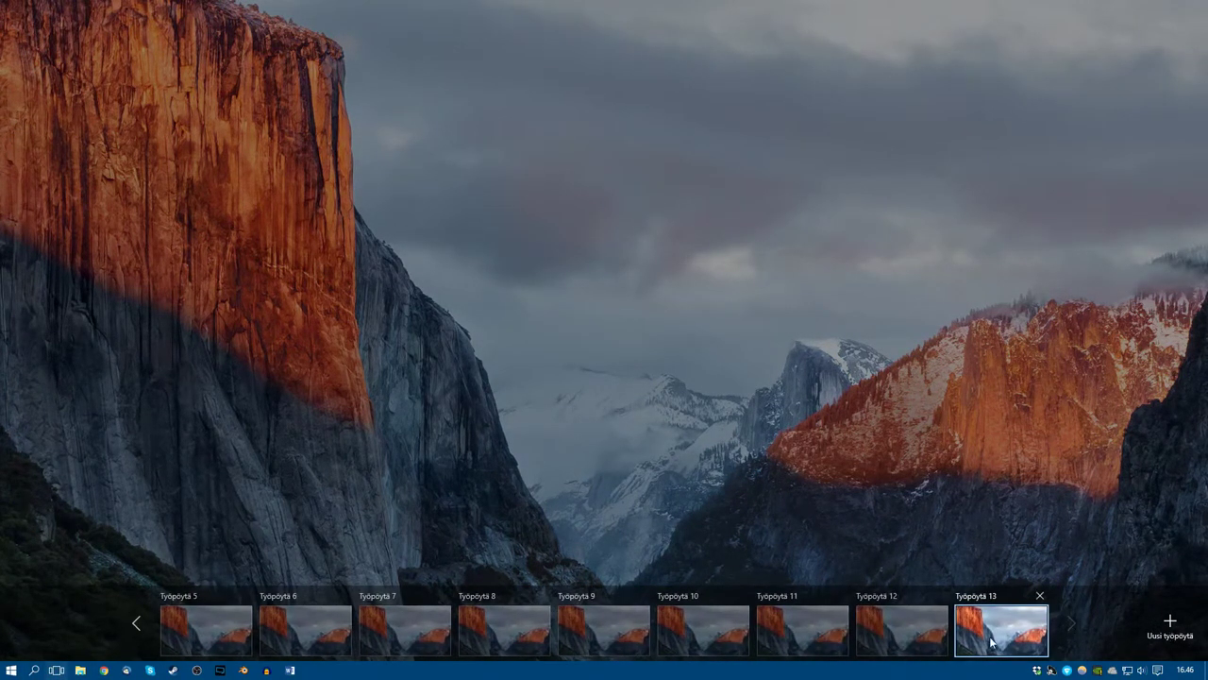
Close all the extra virtual desktops so that only the first remains, and leave Task View
left_click(1041, 595)
left_click(1041, 596)
left_click(1041, 596)
left_click(1042, 595)
left_click(939, 596)
left_click(992, 595)
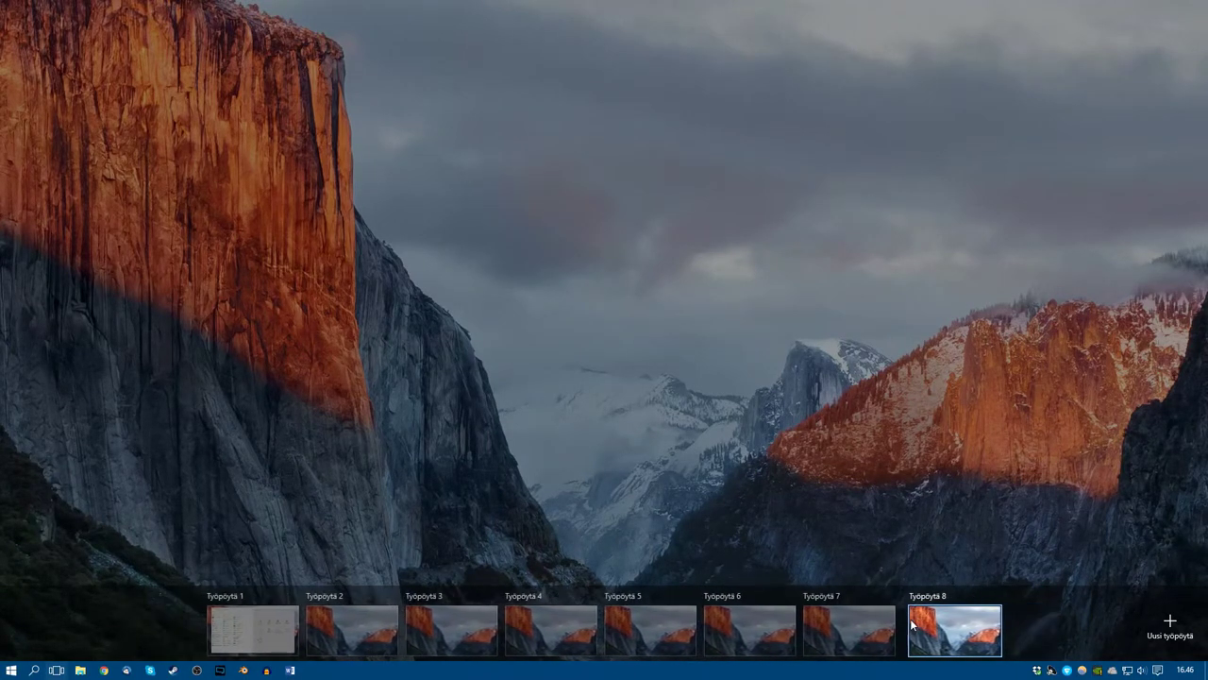
left_click(443, 596)
left_click(493, 595)
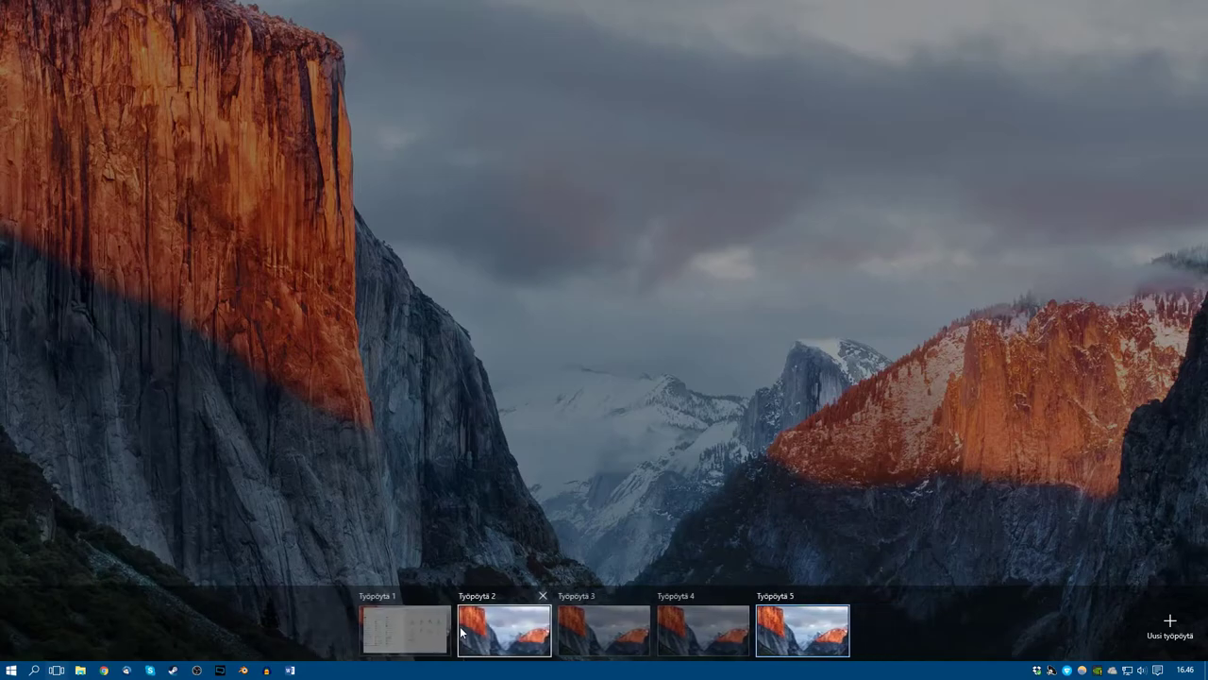
left_click(543, 595)
left_click(593, 596)
left_click(741, 595)
left_click(692, 596)
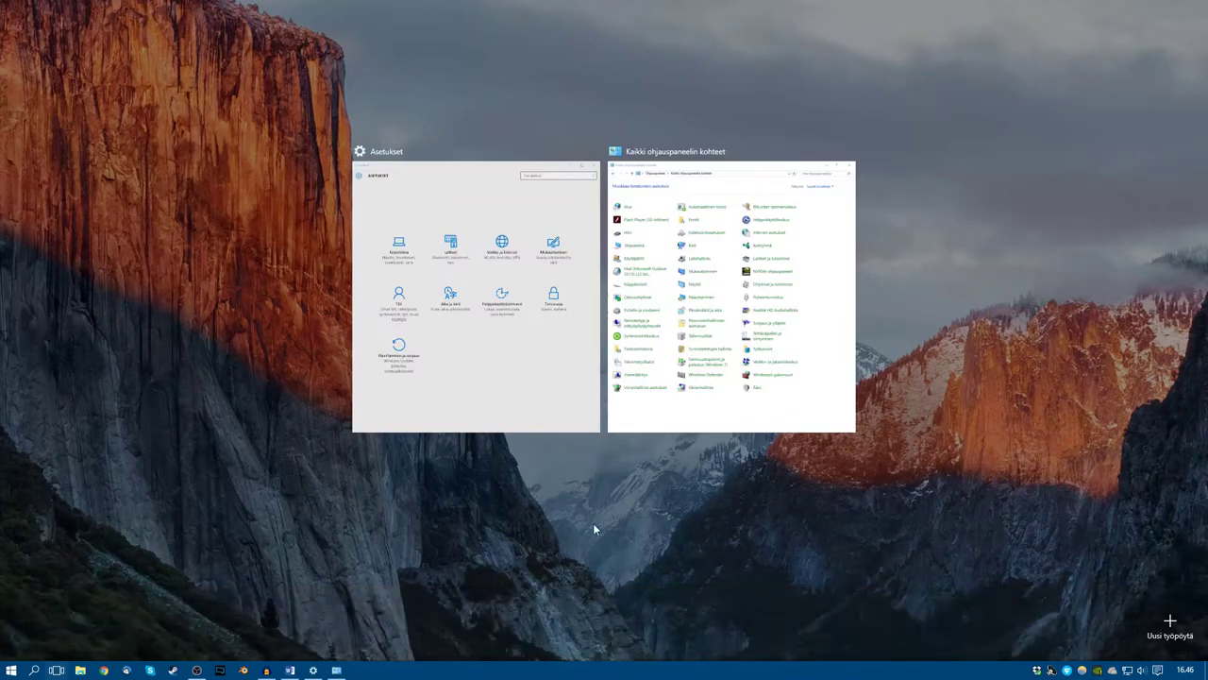
left_click(421, 556)
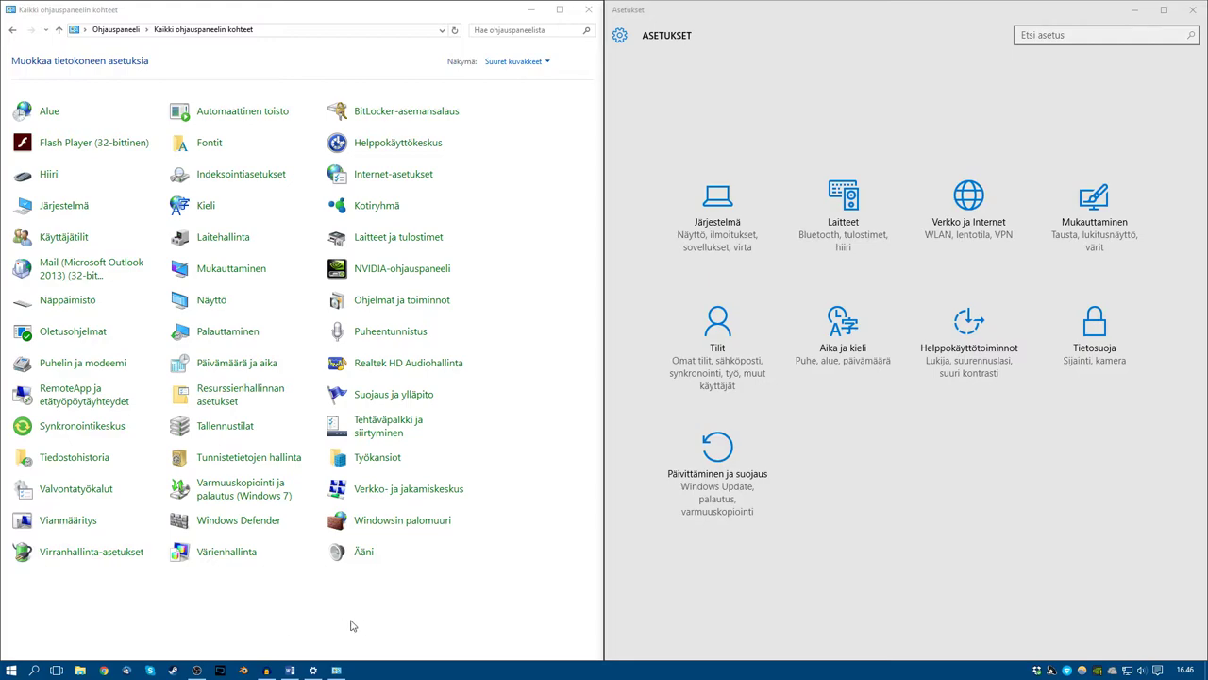
Close the Control Panel and Settings windows
left_click(745, 605)
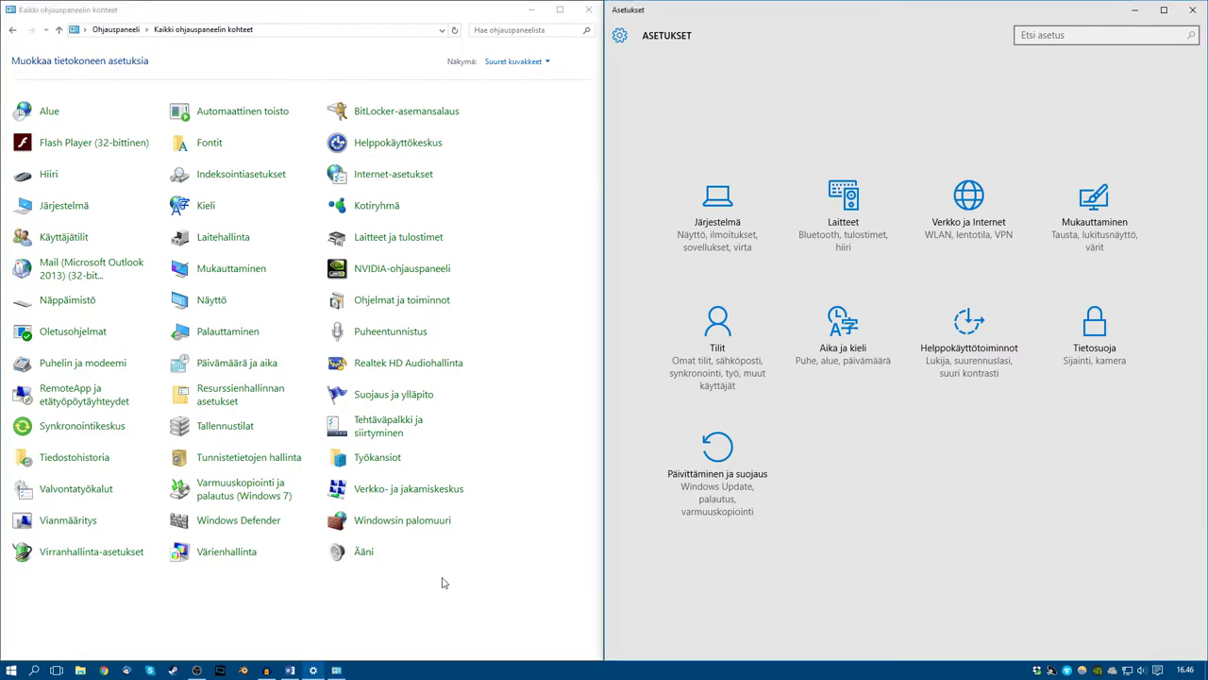
left_click(380, 623)
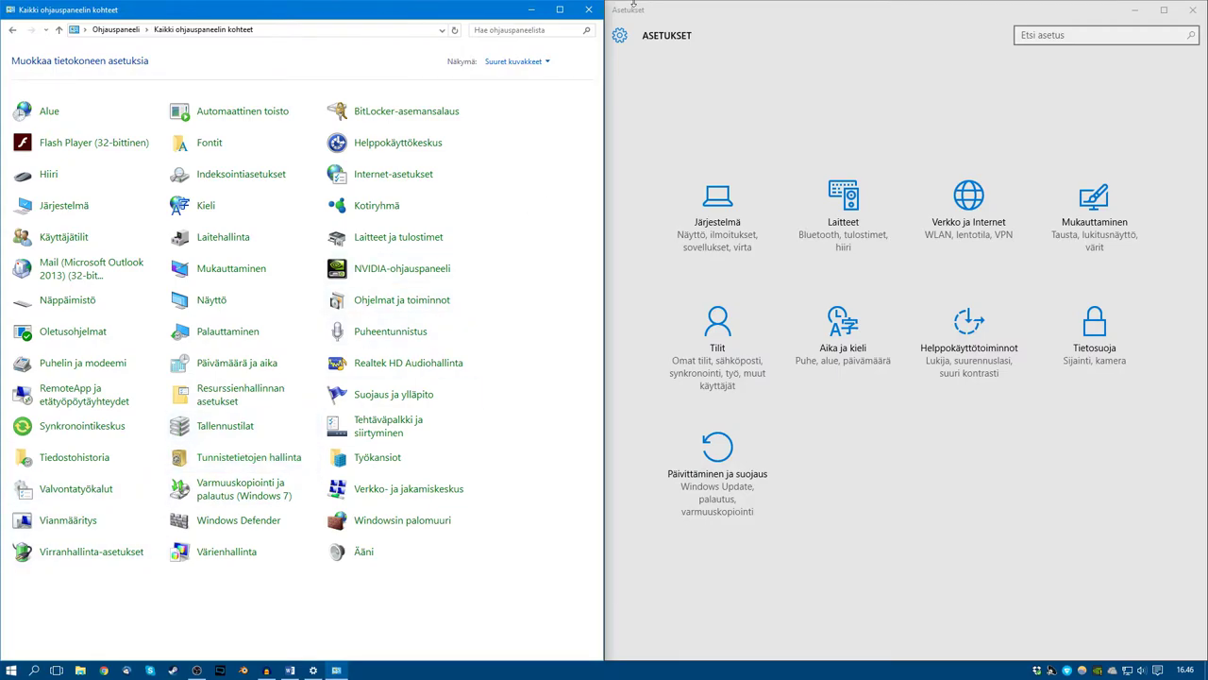
left_click(588, 11)
left_click(1193, 9)
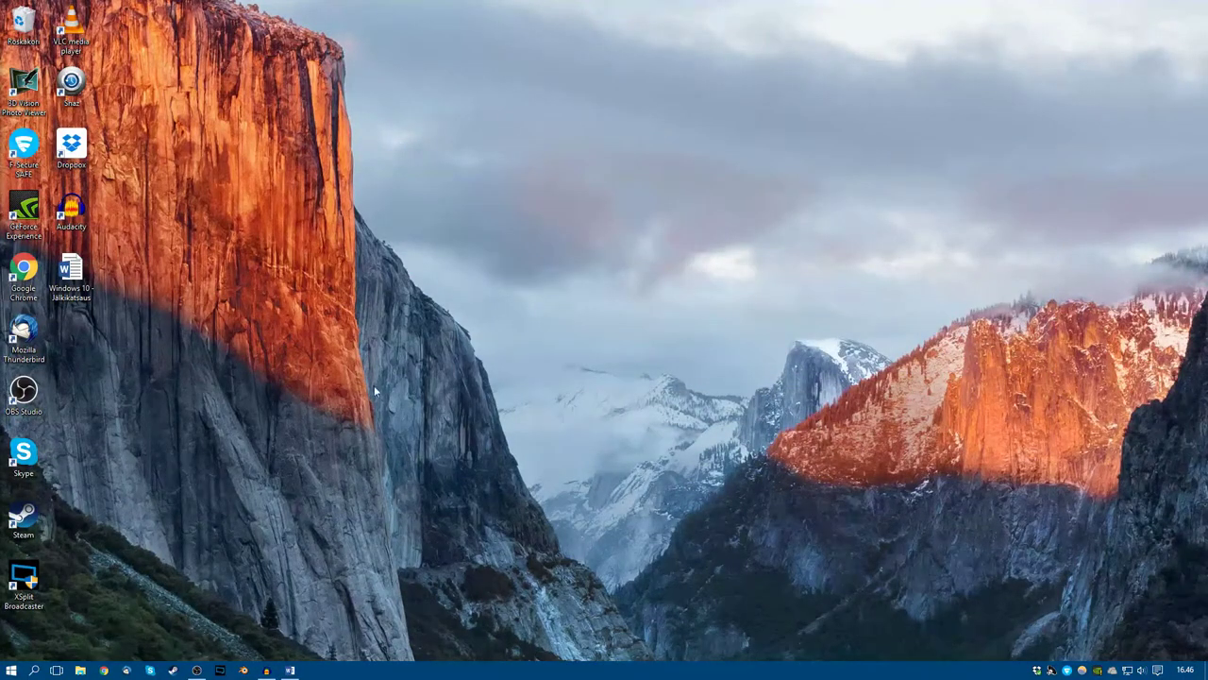
left_click_drag(200, 3, 115, 20)
left_click_drag(1206, 3, 137, 590)
left_click_drag(10, 653, 1082, 51)
left_click(11, 670)
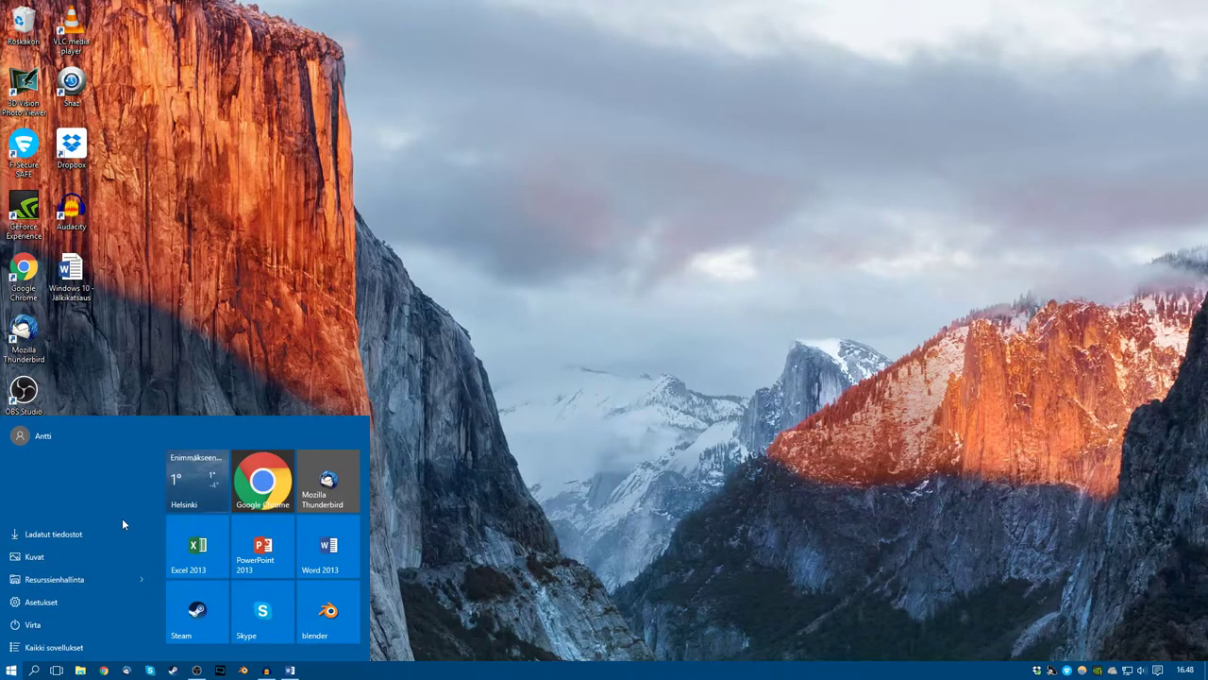
left_click(380, 395)
Open File Explorer, position its window in the middle of the desktop, and look through its navigation tree
left_click(81, 669)
left_click_drag(554, 149, 599, 115)
left_click_drag(296, 101, 315, 58)
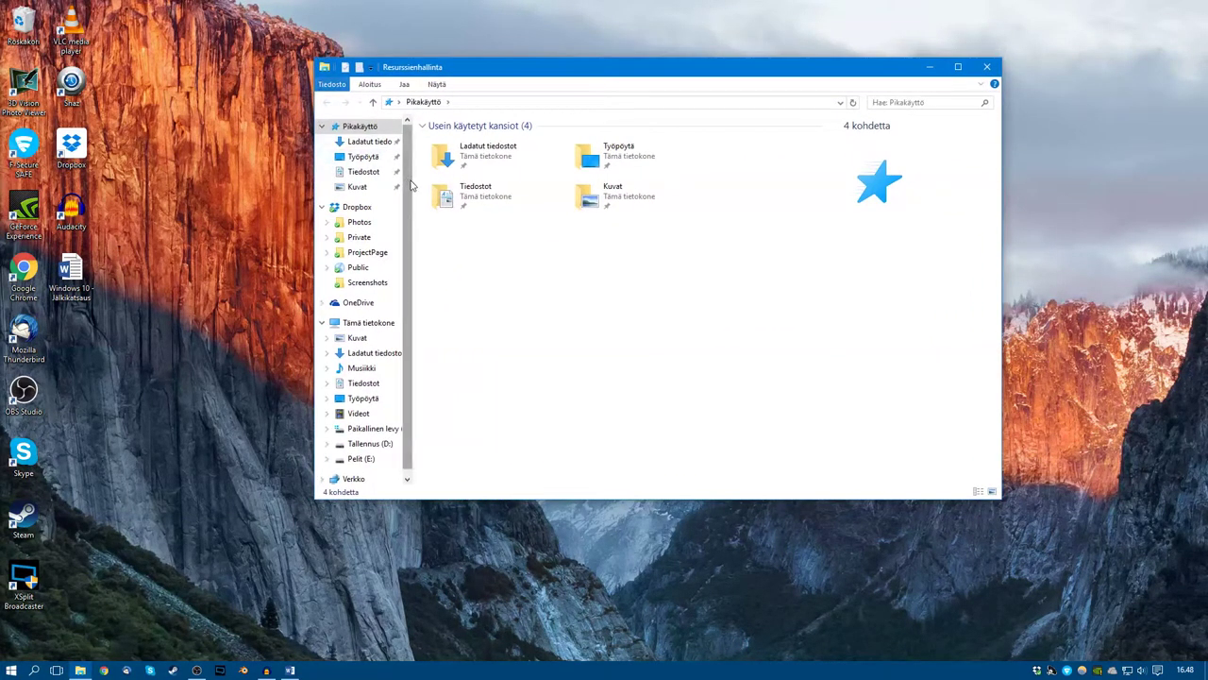
scroll(384, 330, "down", 1)
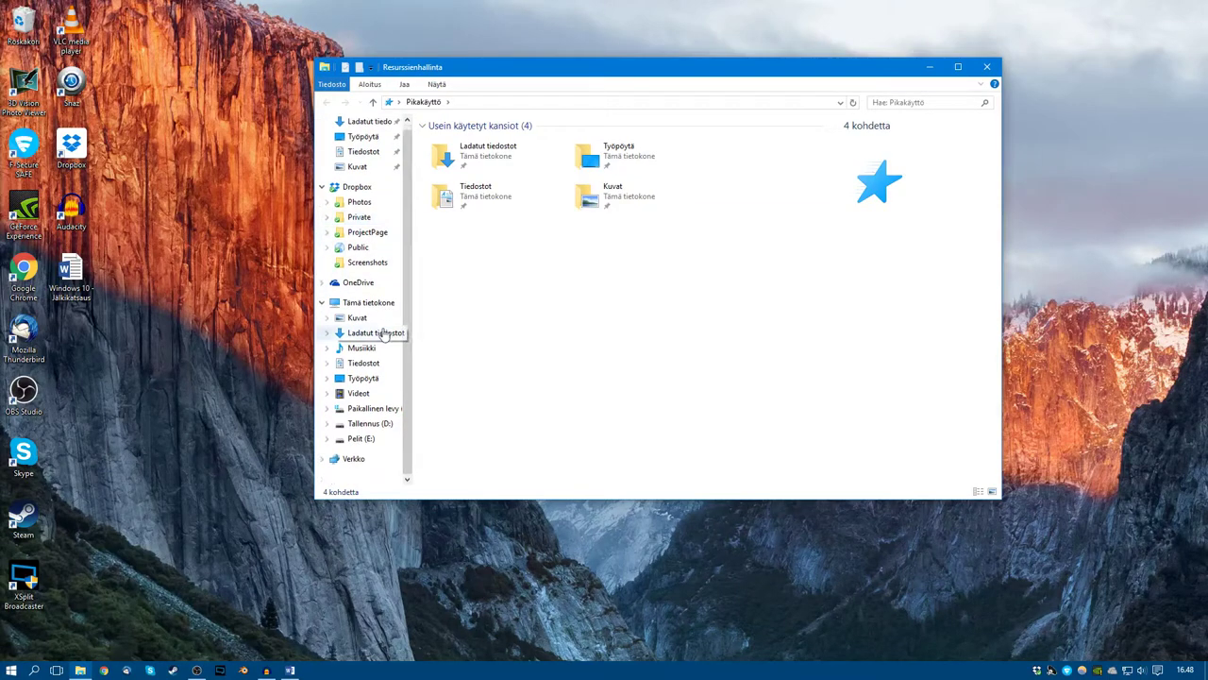
scroll(406, 341, "up", 1)
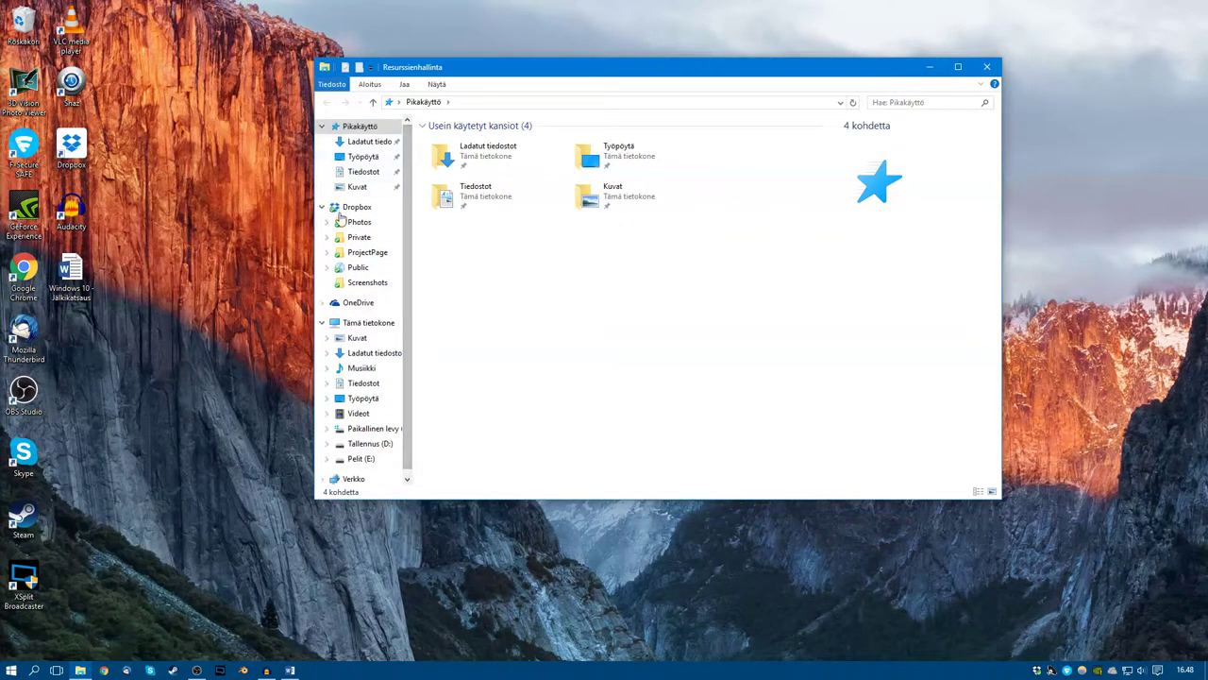
Show Tämä tietokone in File Explorer and briefly expand and collapse its view options
left_click(378, 322)
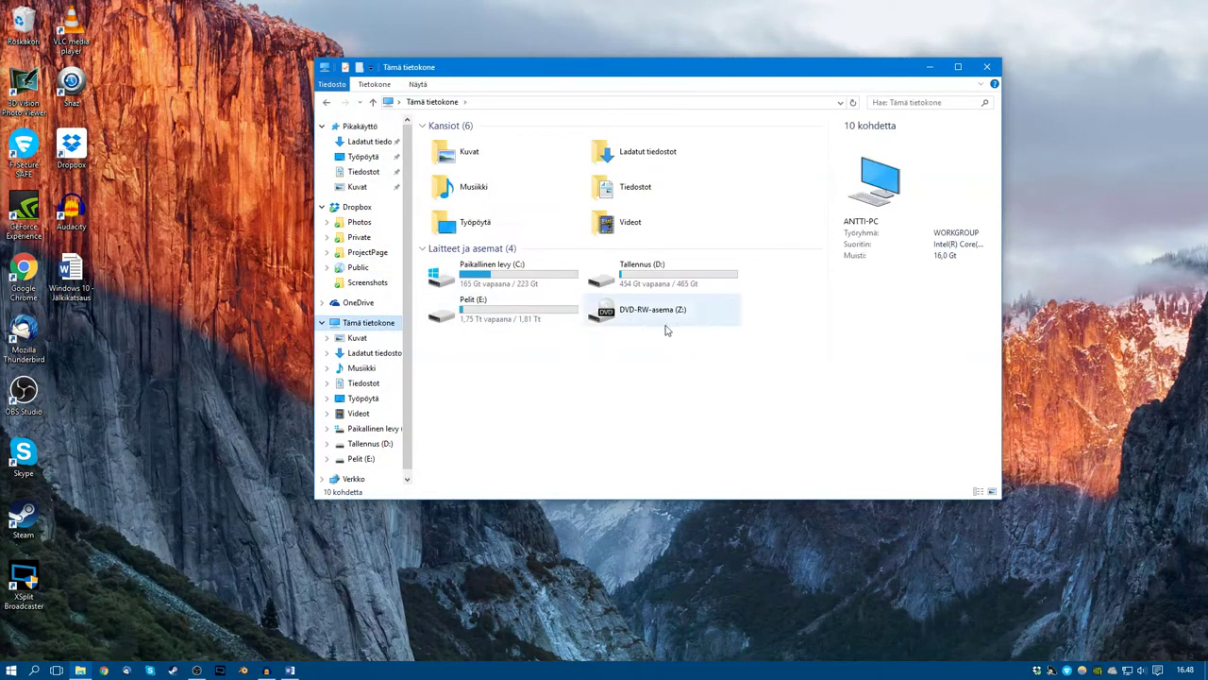
left_click(419, 84)
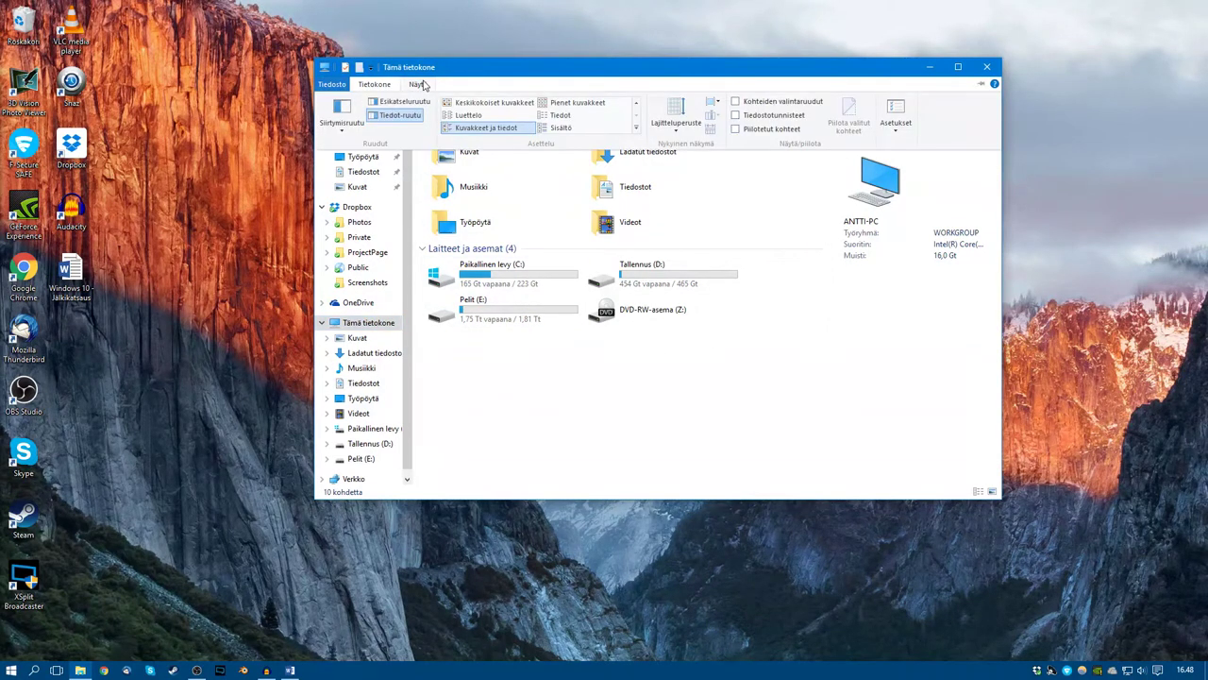
left_click(416, 83)
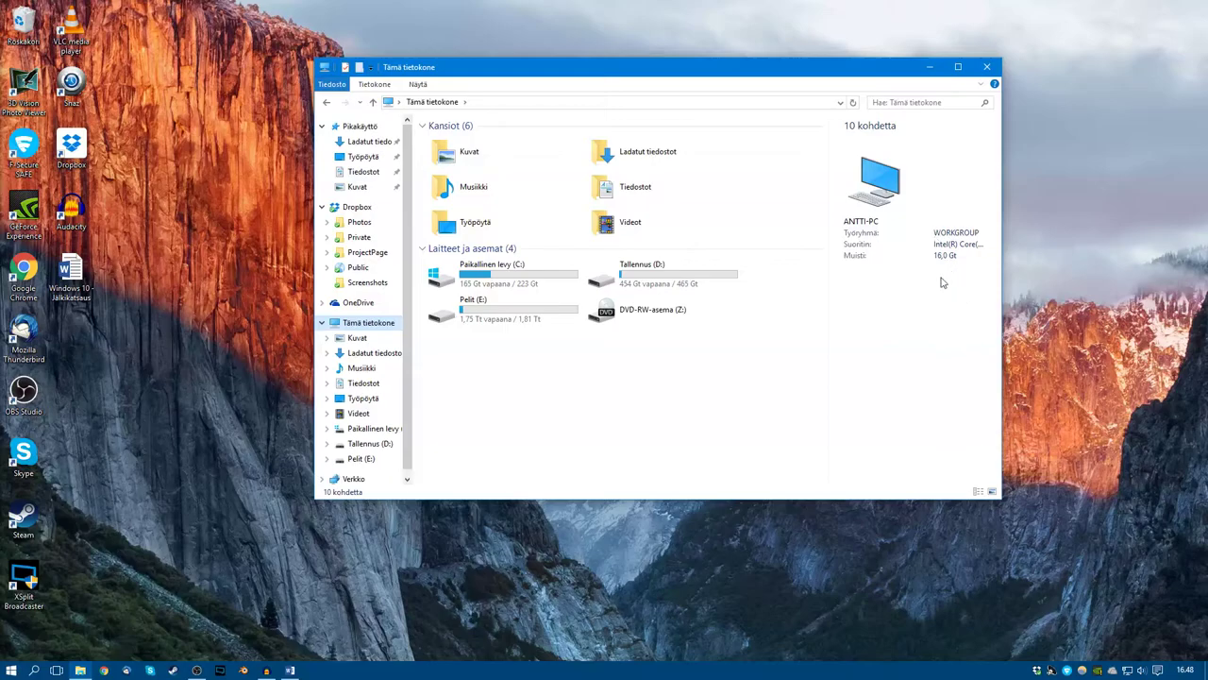
Open the computer's system information from Tämä tietokone and move that window fully into view
right_click(874, 187)
left_click(911, 300)
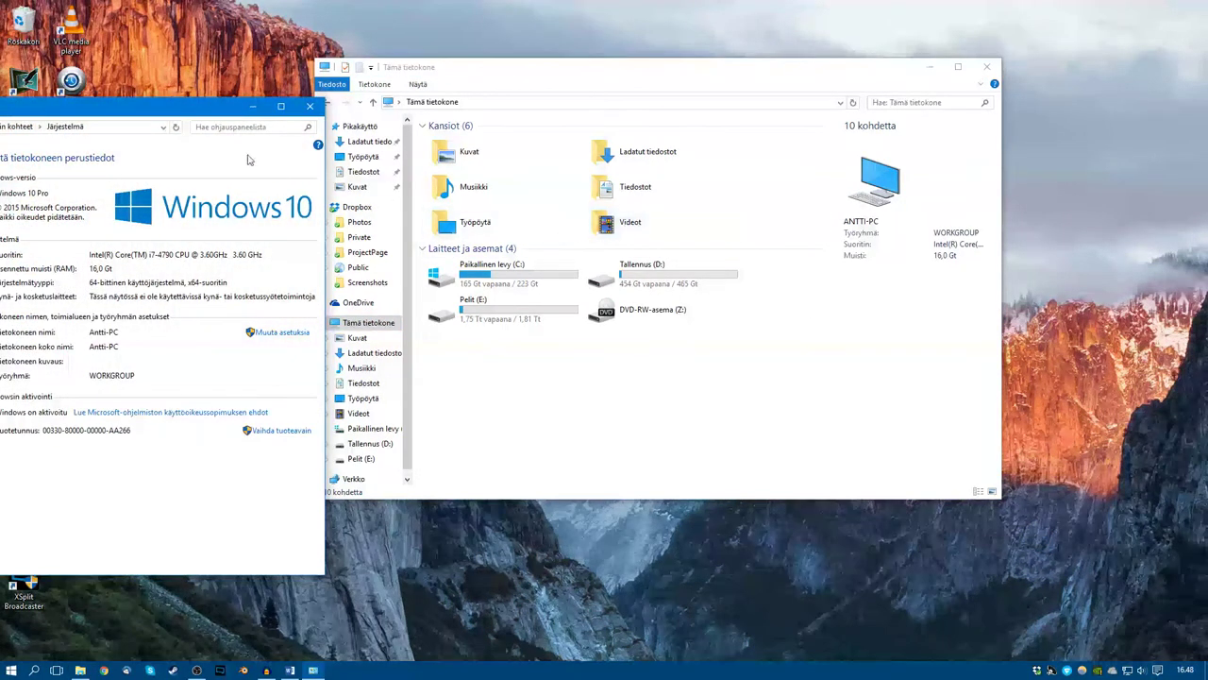
left_click_drag(192, 112, 851, 113)
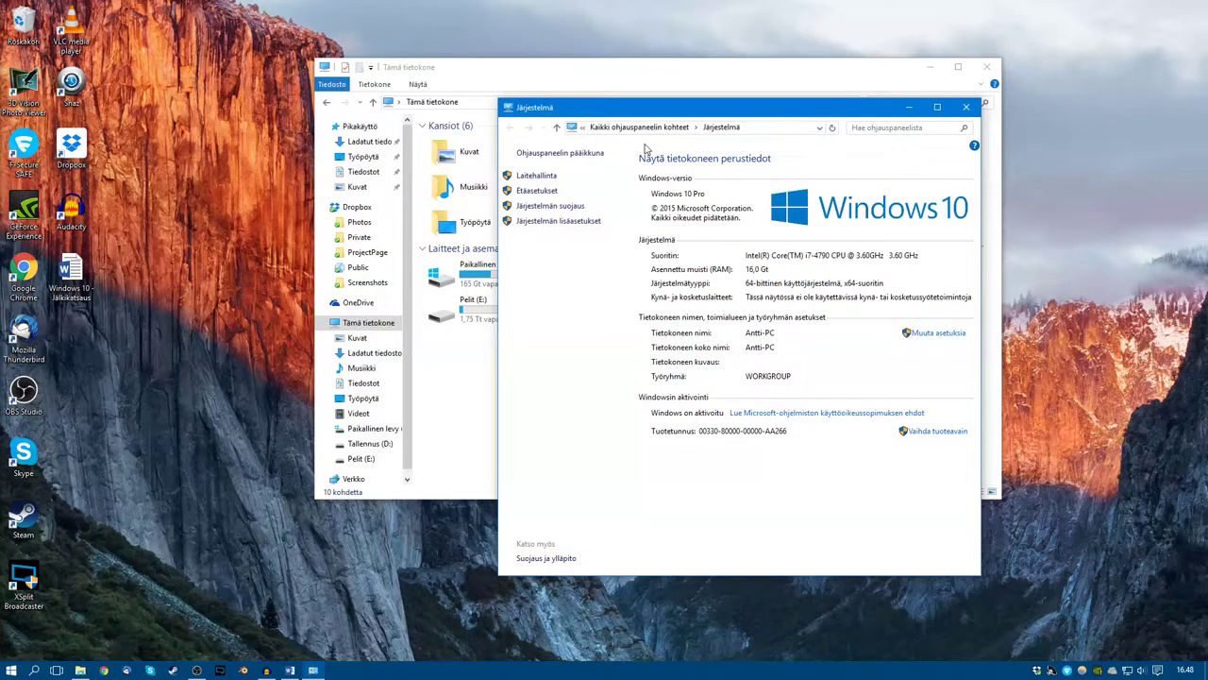
Review the hardware, advanced and computer name pages of Järjestelmän ominaisuudet through Etäasetukset, and close all open windows
left_click(537, 192)
left_click(257, 162)
left_click(225, 166)
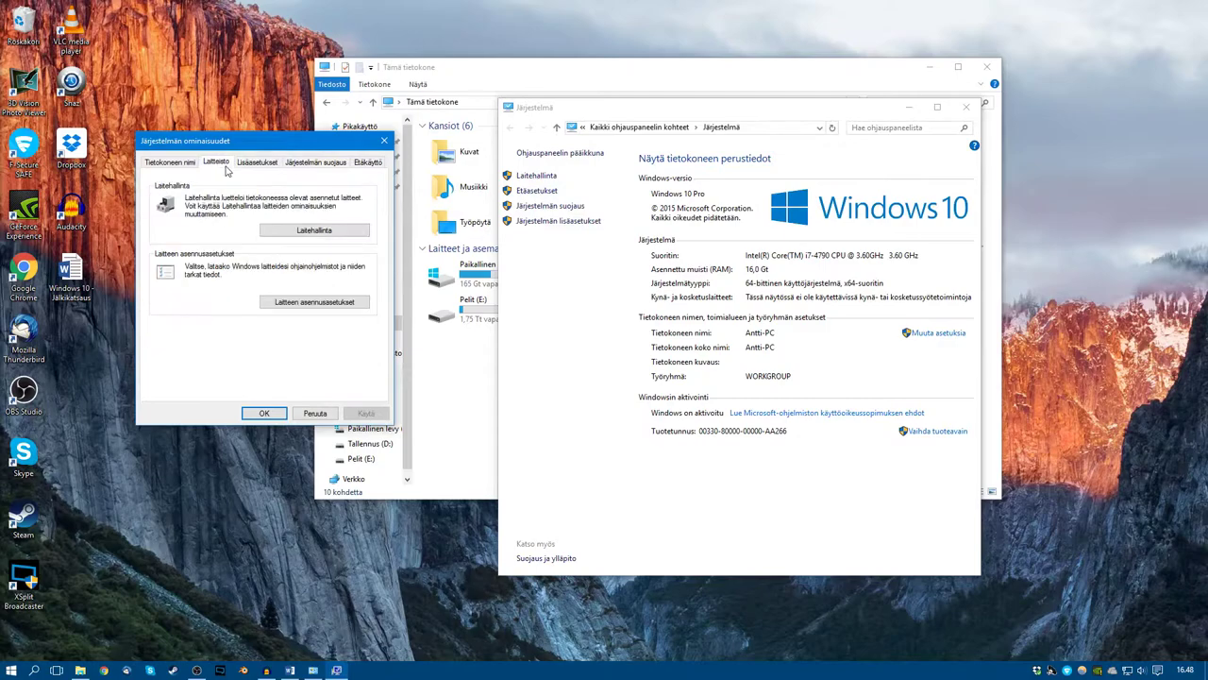
left_click(257, 162)
left_click(175, 162)
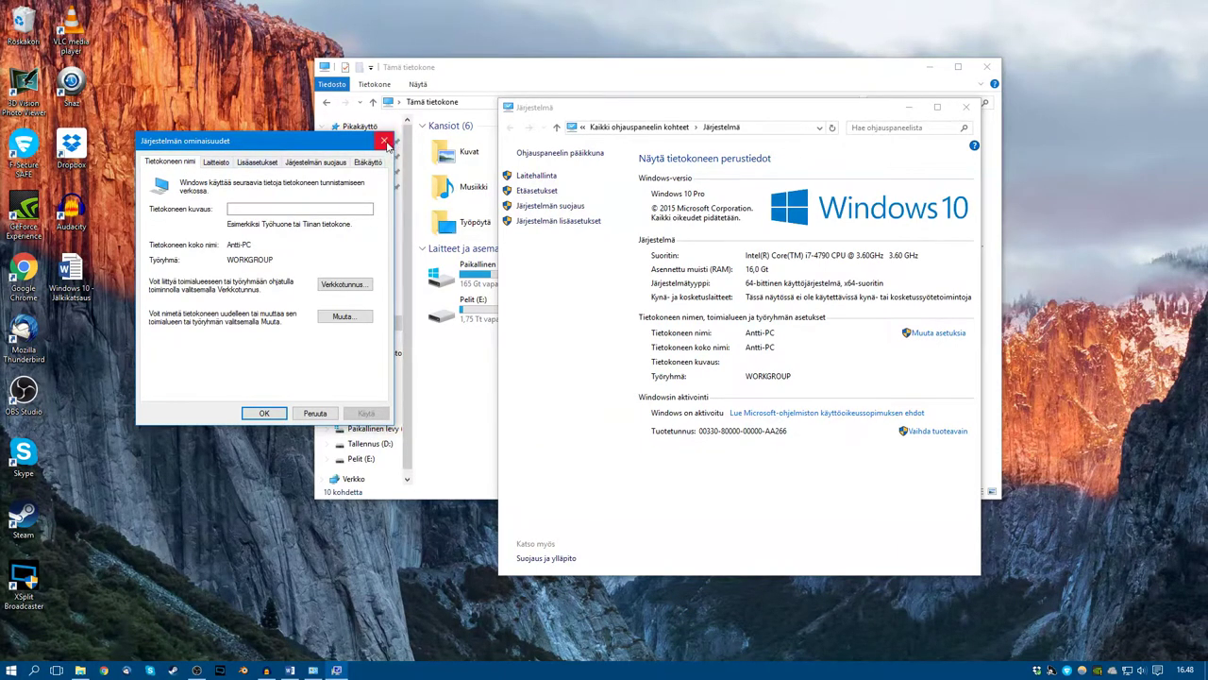
left_click(385, 143)
left_click(965, 107)
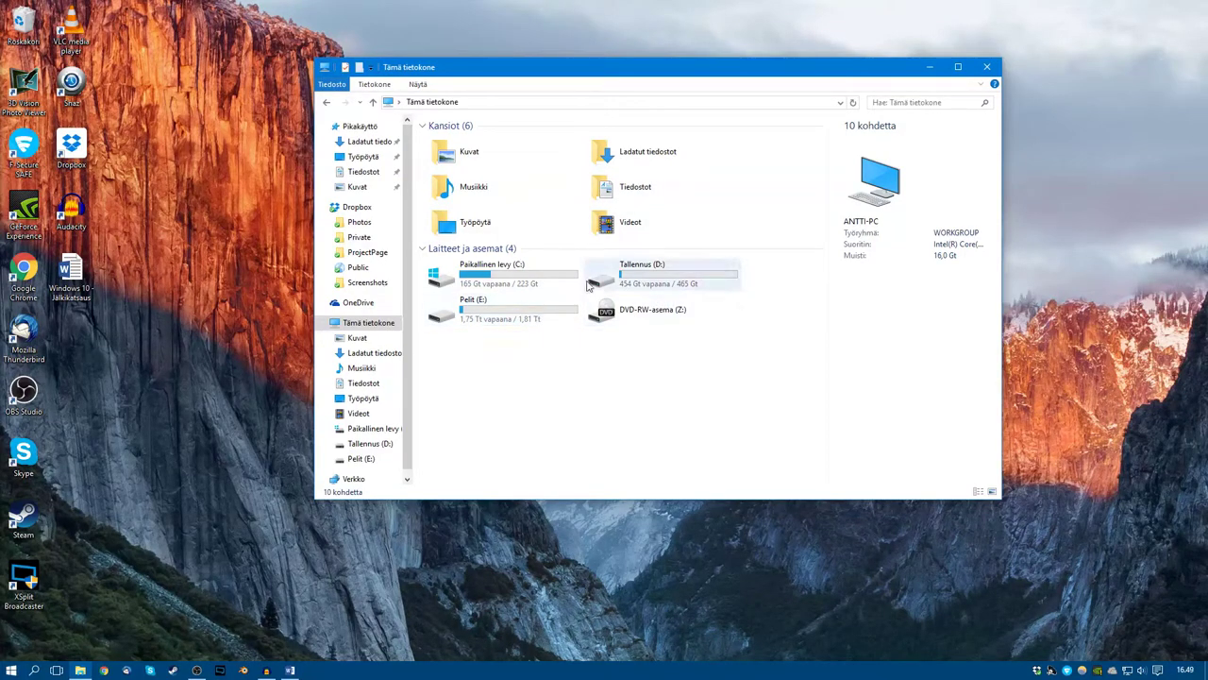
left_click(988, 67)
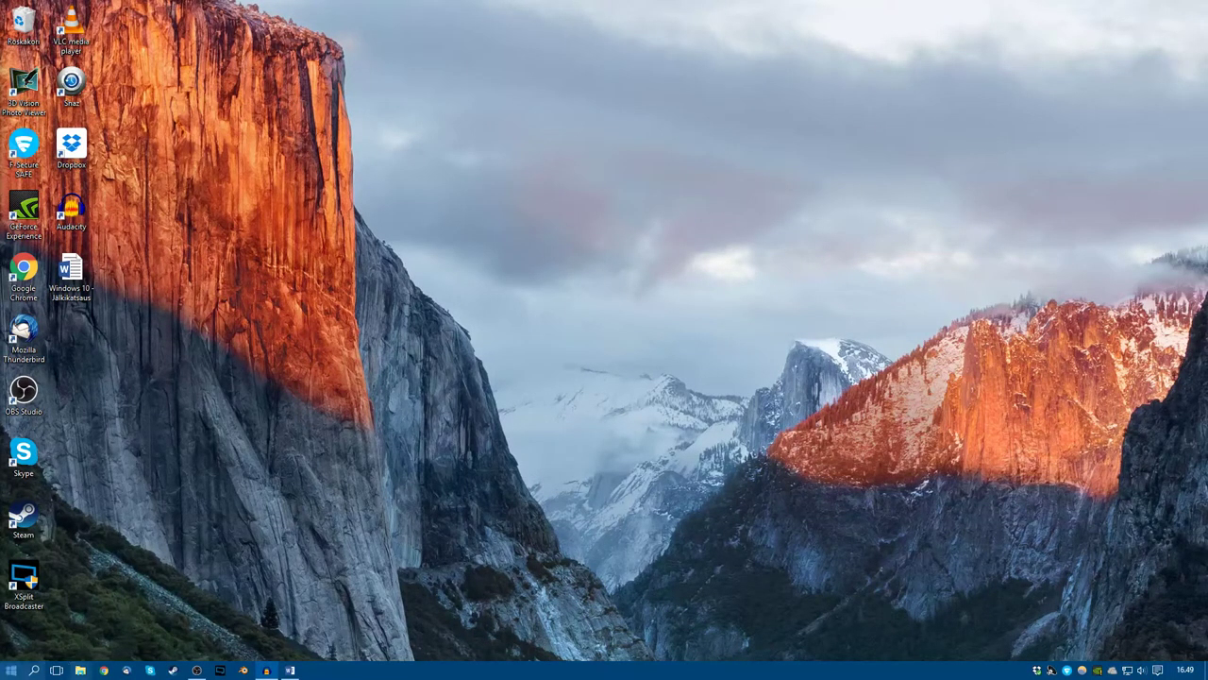
View the speaker volume control and the Settings main page, closing each again
left_click(1144, 669)
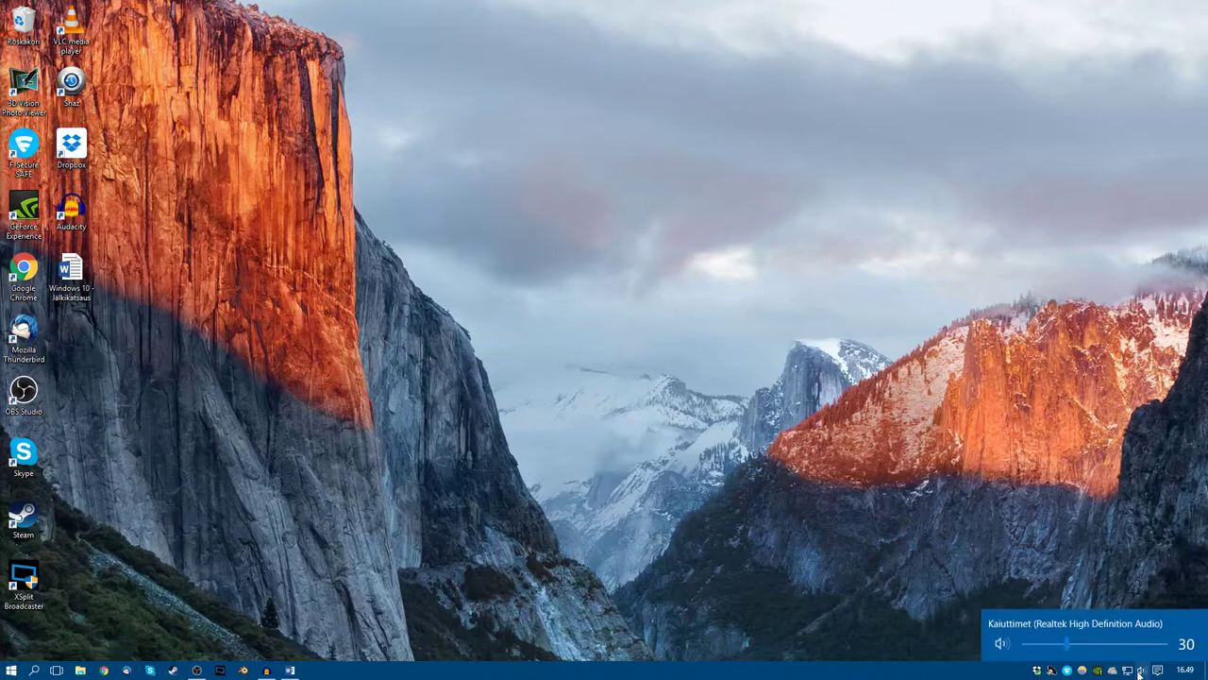
left_click(1044, 510)
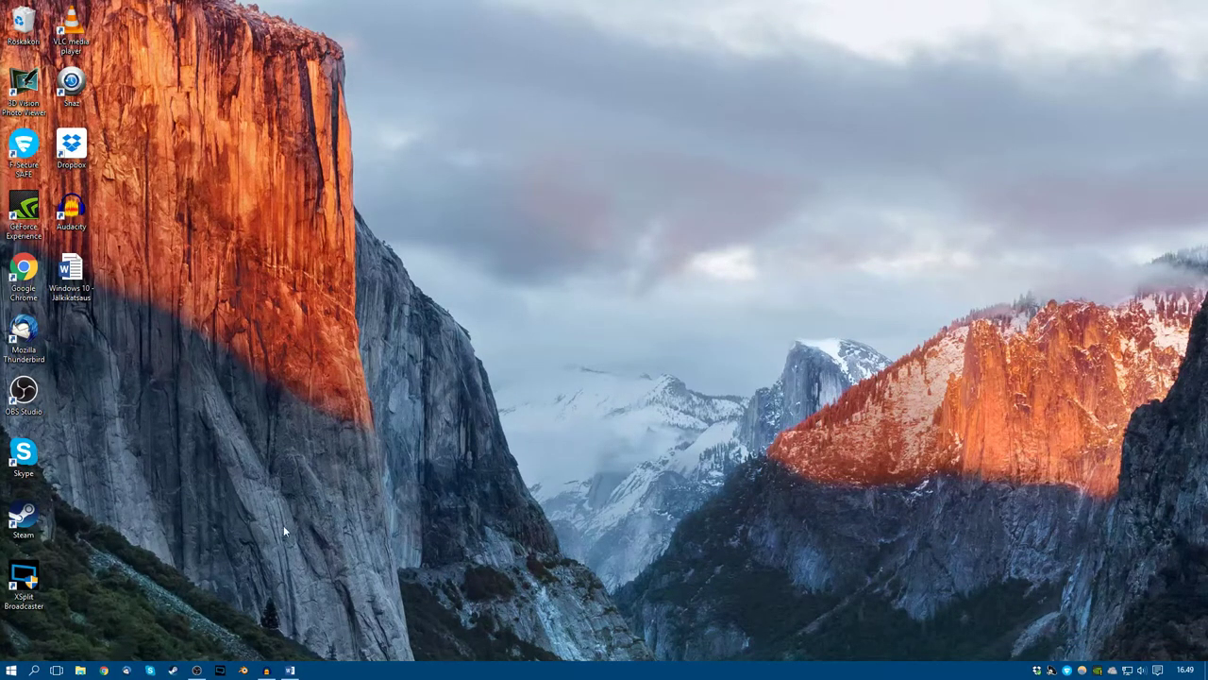
left_click(11, 670)
left_click(105, 602)
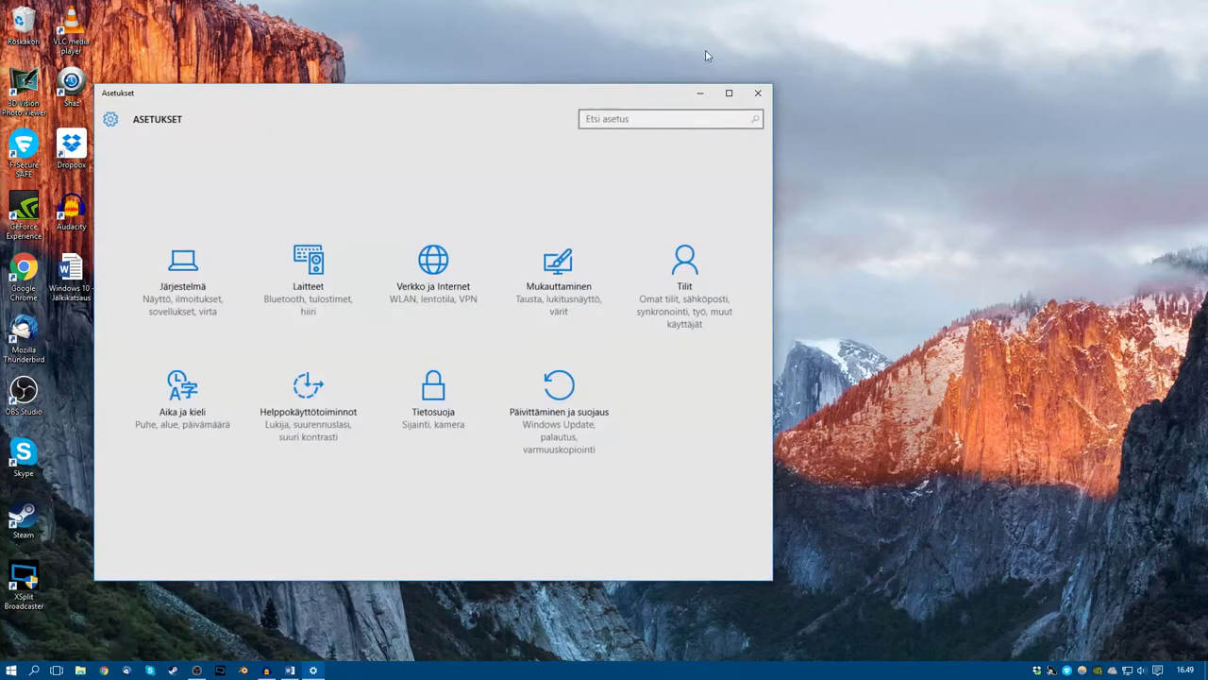
left_click(767, 92)
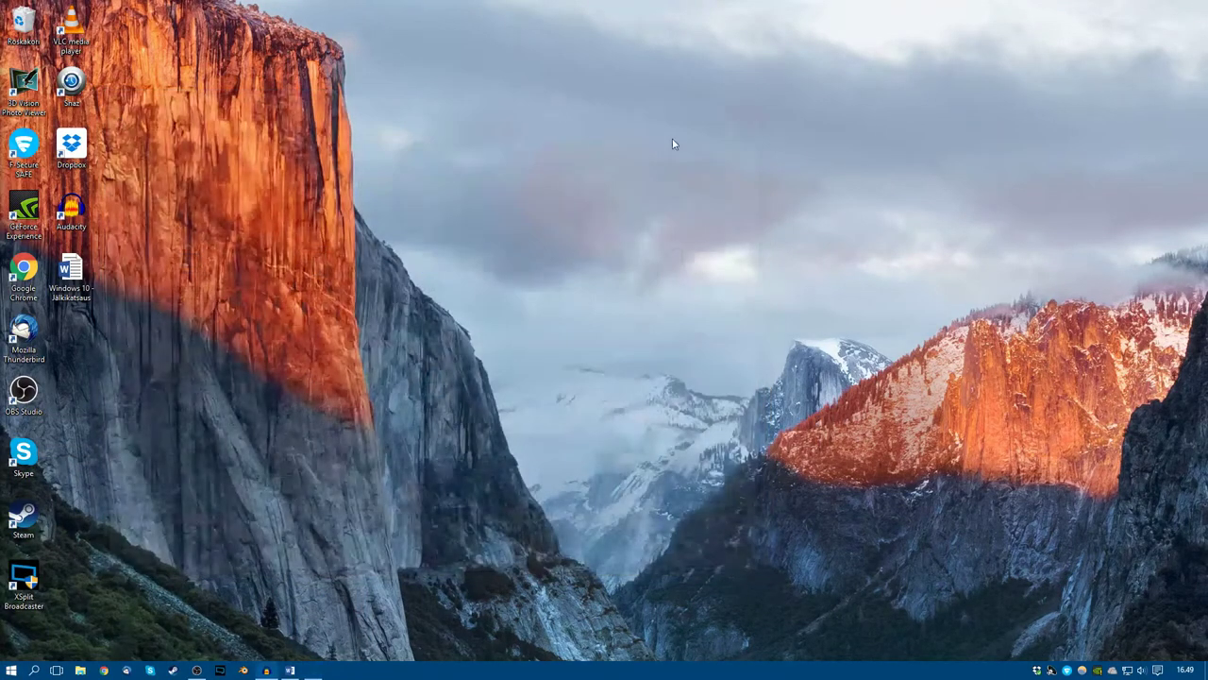
Open File Explorer, select the Kuvat folder among the frequent folders, and close the window
left_click(80, 670)
left_click(656, 196)
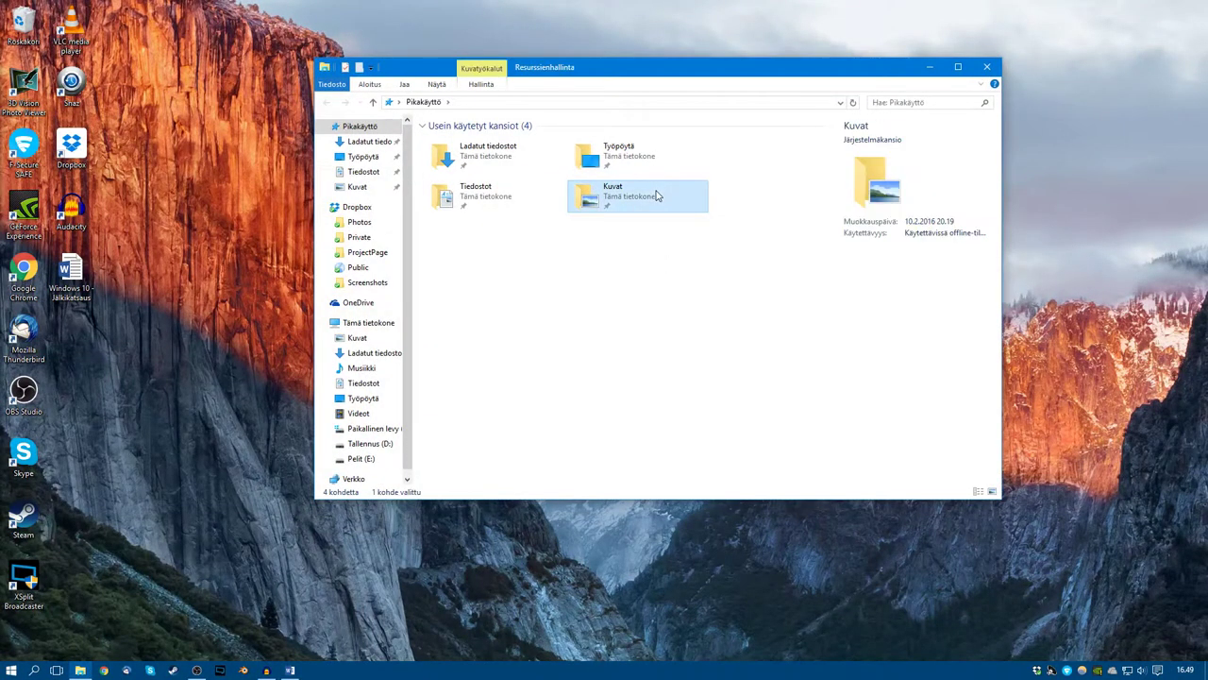
left_click(986, 68)
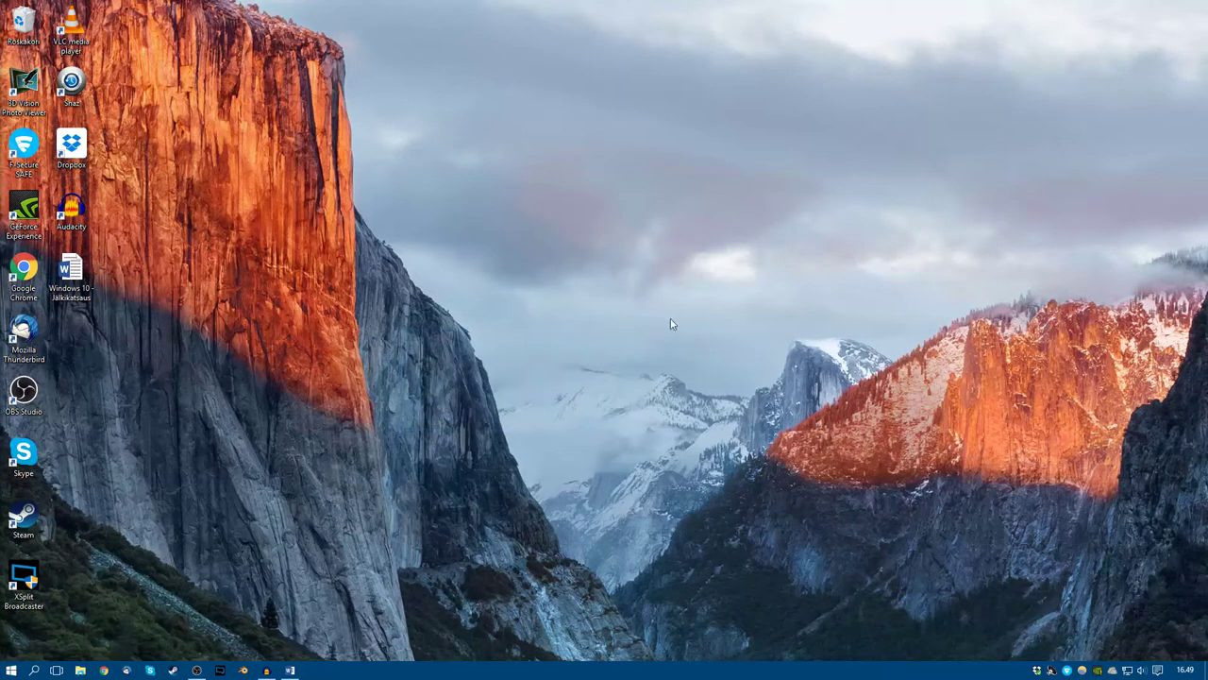
Check the Recycle Bin's available commands, and permanently delete the .mp4 video file named k
right_click(26, 17)
key("Escape")
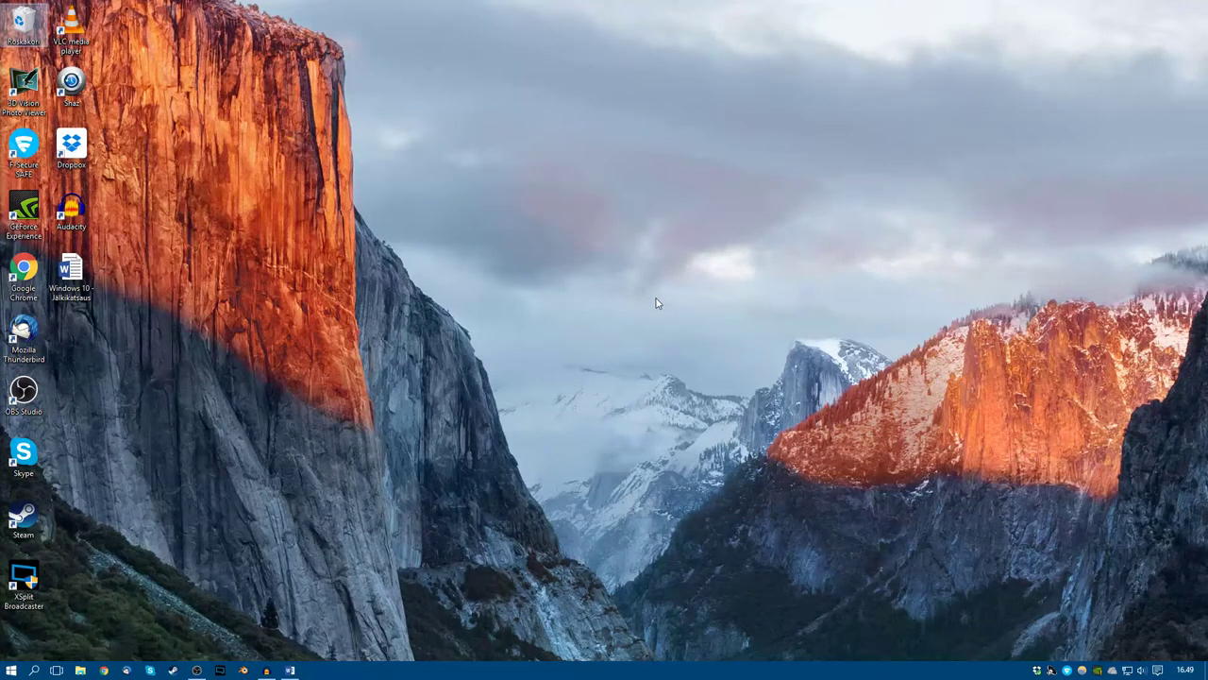
key("shift+Delete")
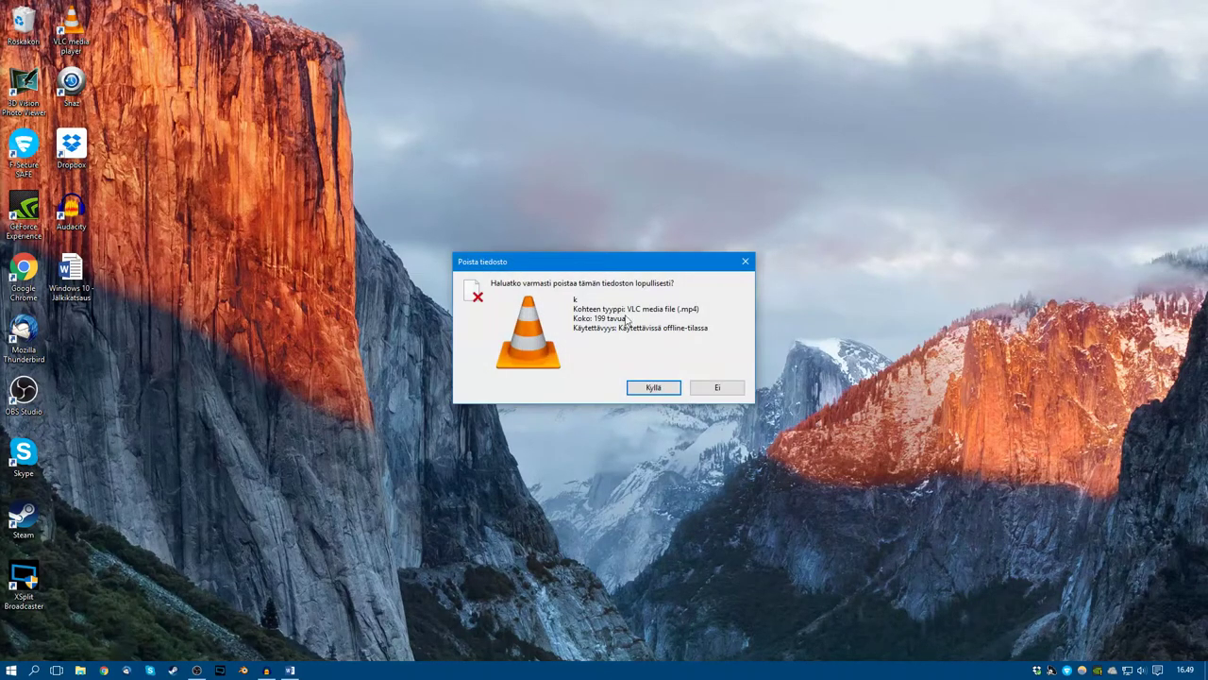
left_click(653, 387)
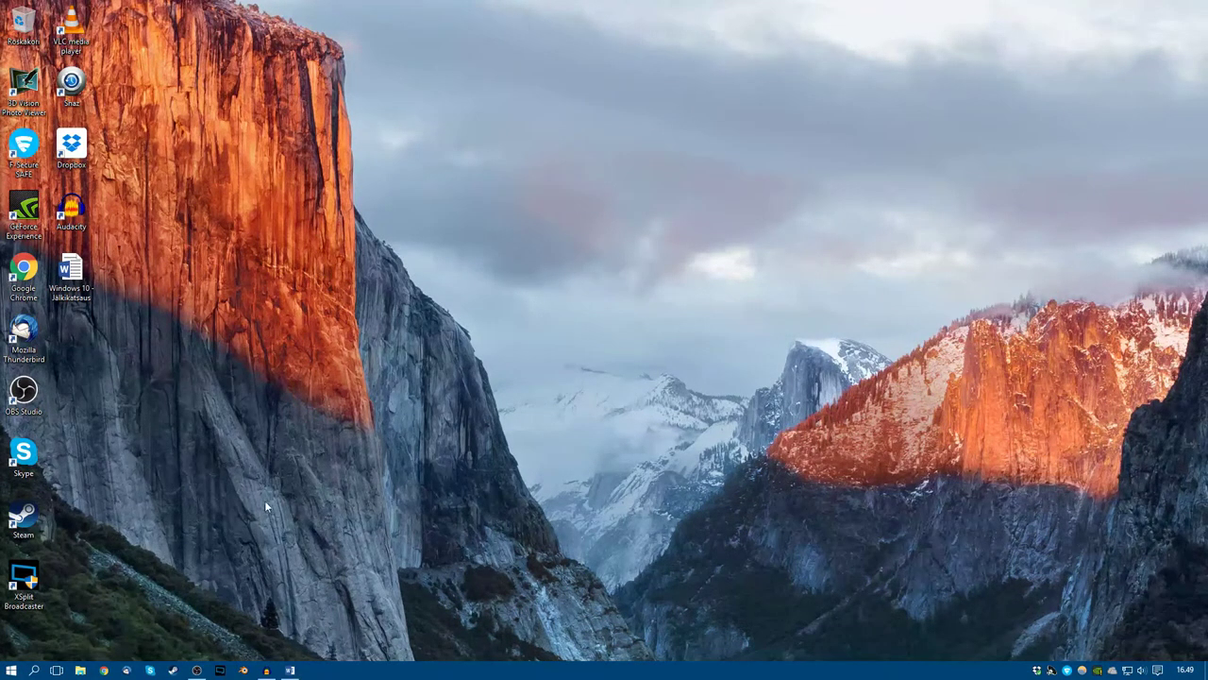
Open the Settings app maximized, view the general page of the Tietosuoja settings, and close the window
left_click(12, 669)
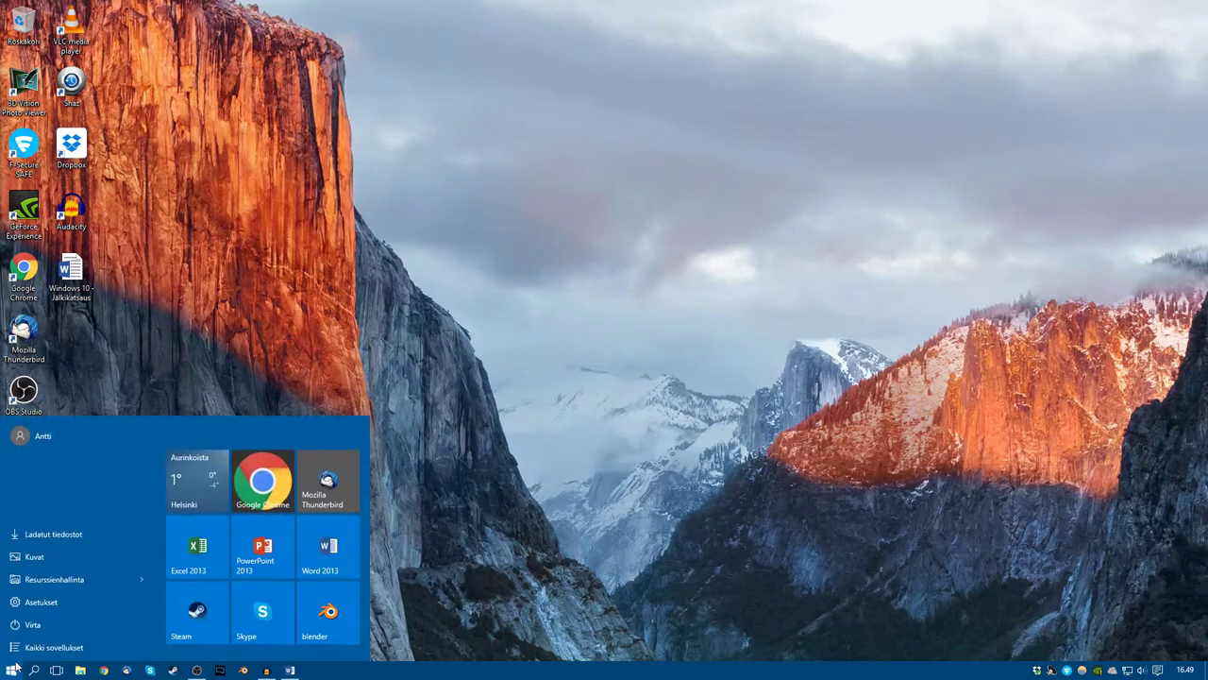
left_click(56, 598)
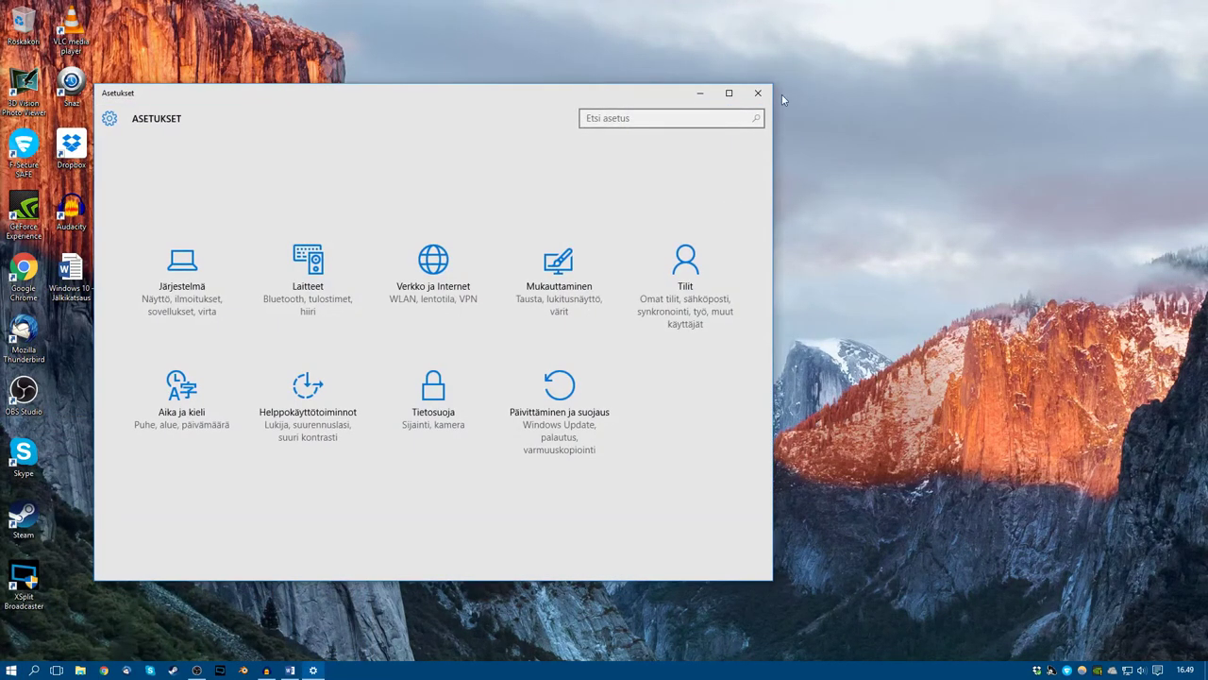
left_click_drag(202, 89, 369, 2)
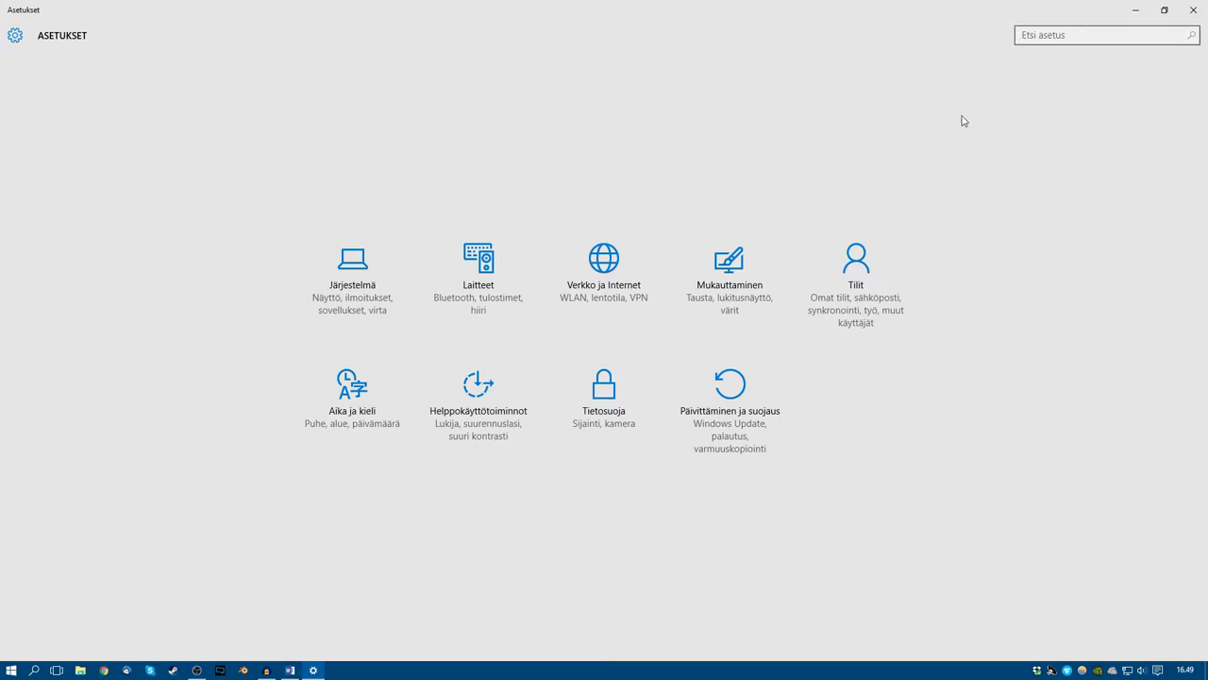
left_click(634, 455)
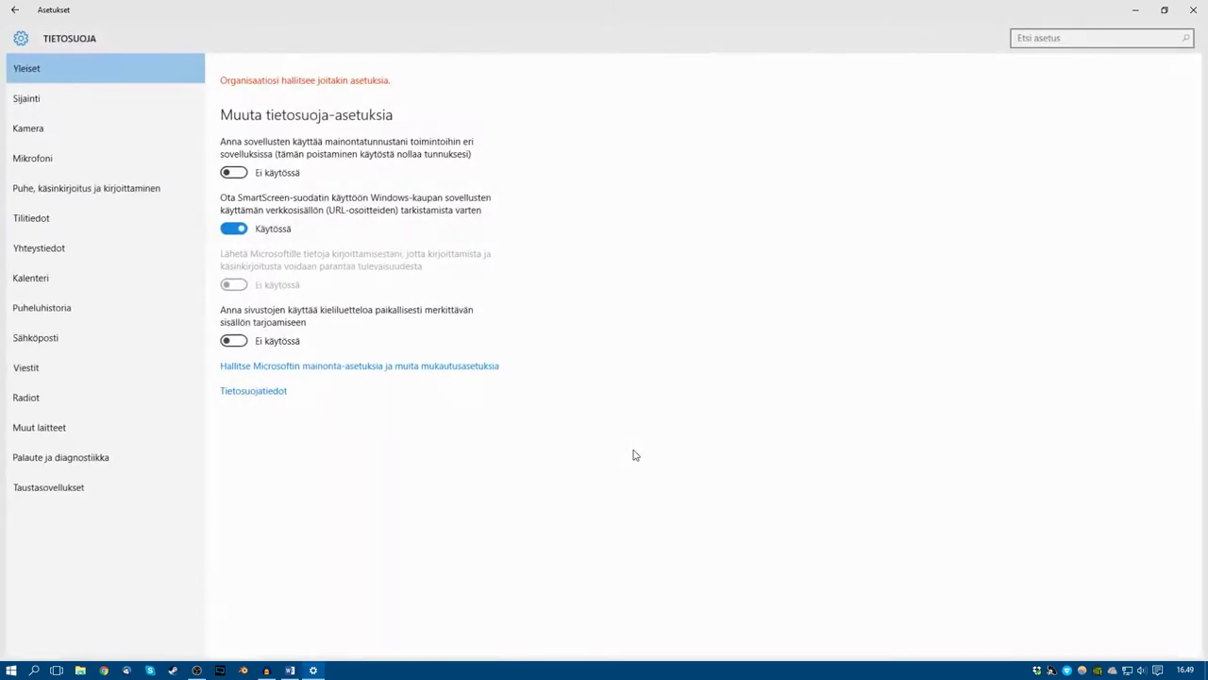
left_click(16, 9)
left_click(1193, 10)
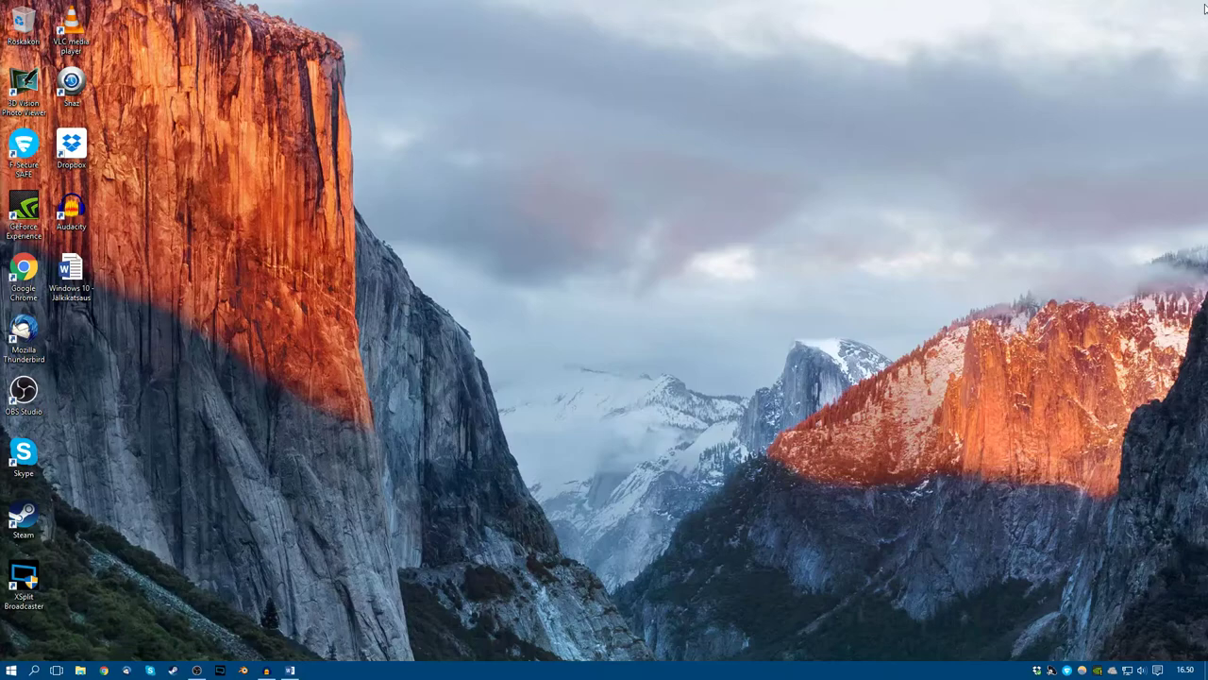
left_click_drag(1204, 5, 529, 648)
left_click_drag(1206, 2, 807, 649)
left_click_drag(1204, 7, 13, 656)
left_click(129, 600)
left_click_drag(1205, 6, 6, 660)
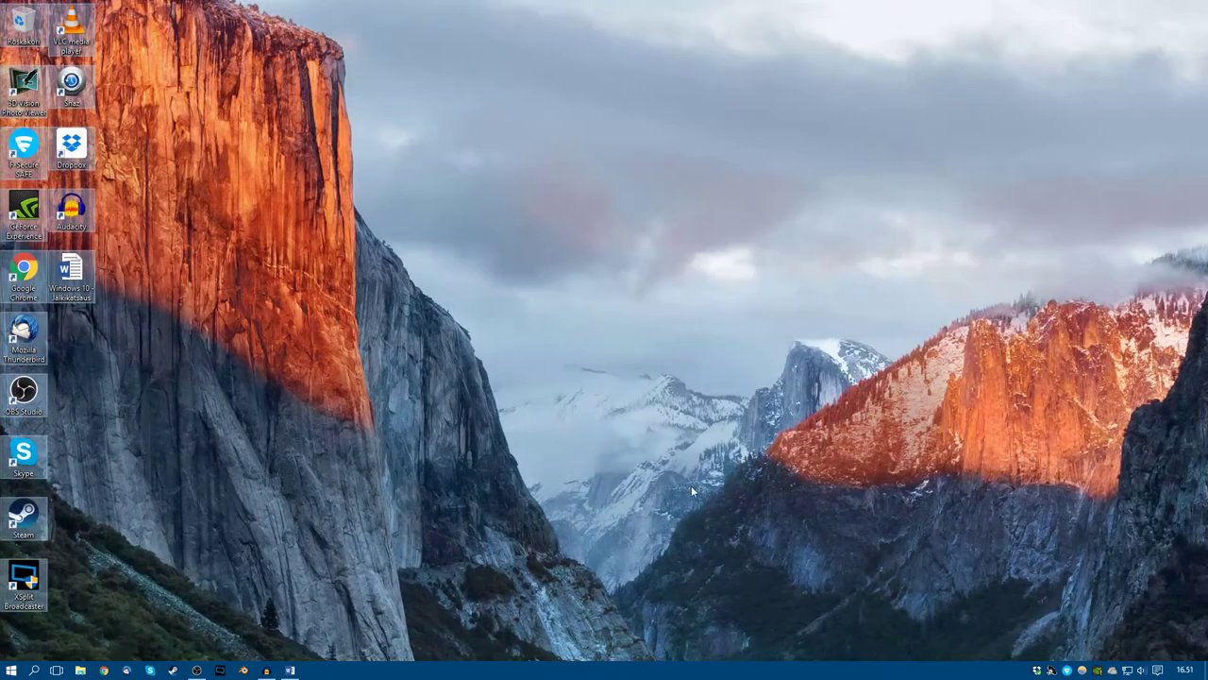
left_click(665, 492)
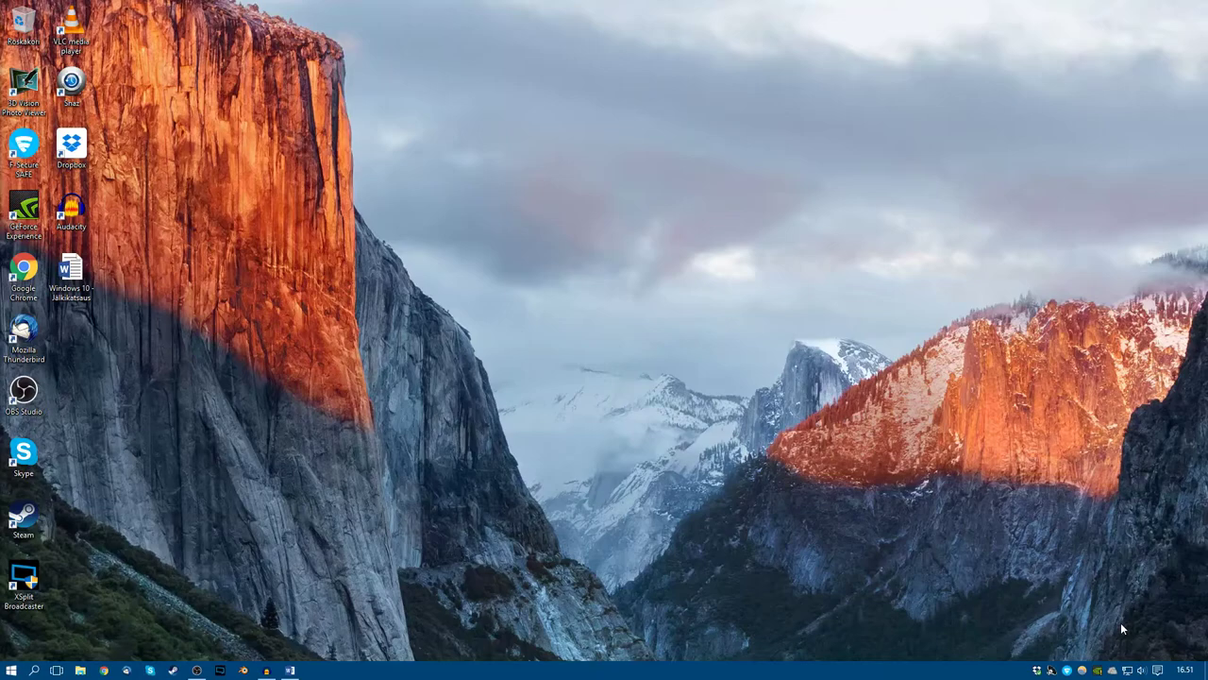
Open Verkkoasetukset from the network status, view the Datakäyttö and VPN pages, and close Settings
left_click(1126, 673)
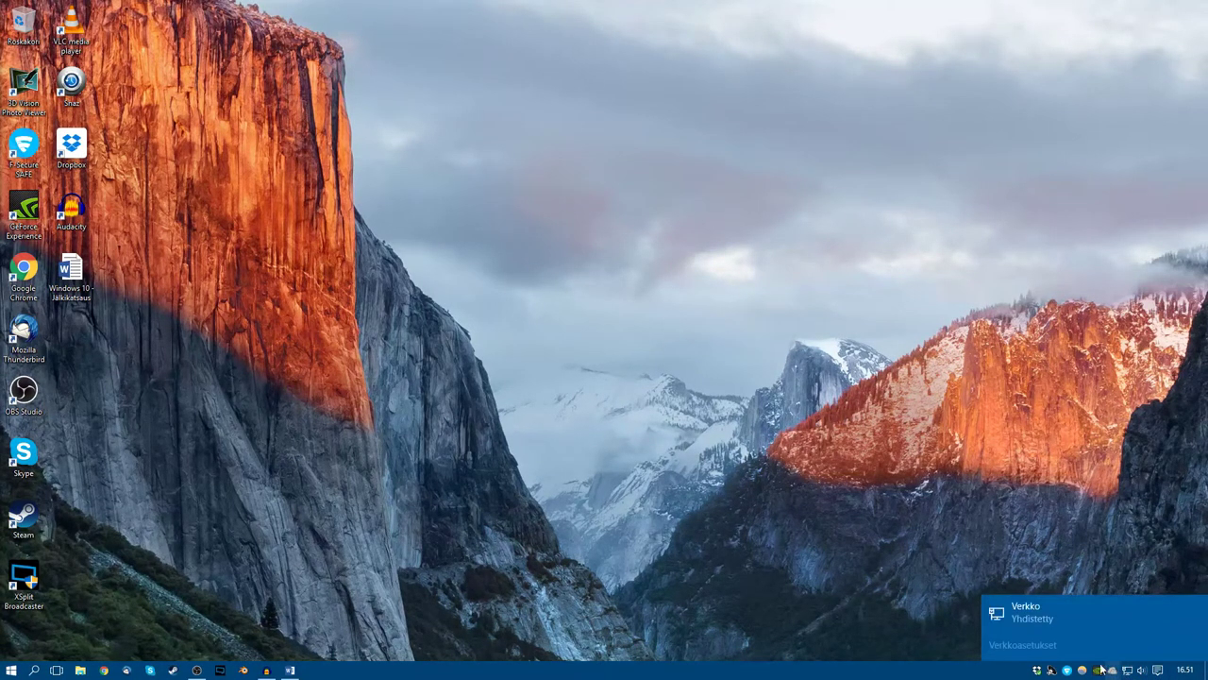
left_click(1048, 646)
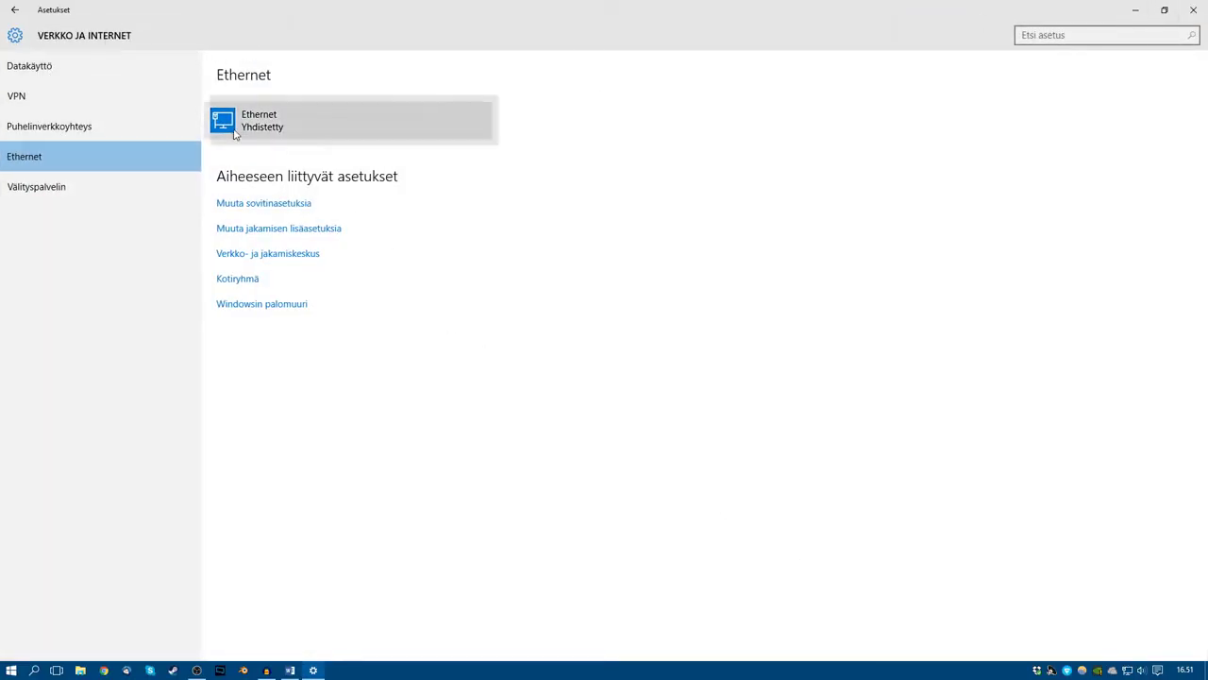
left_click(91, 74)
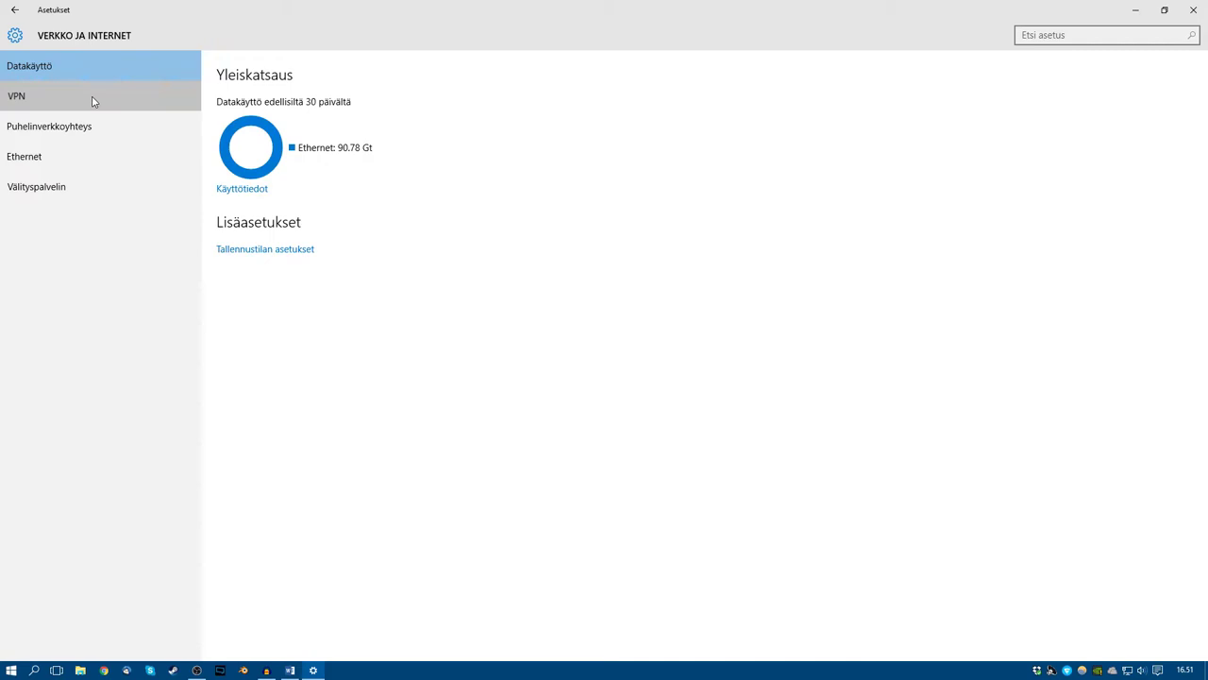
left_click(80, 98)
left_click(68, 67)
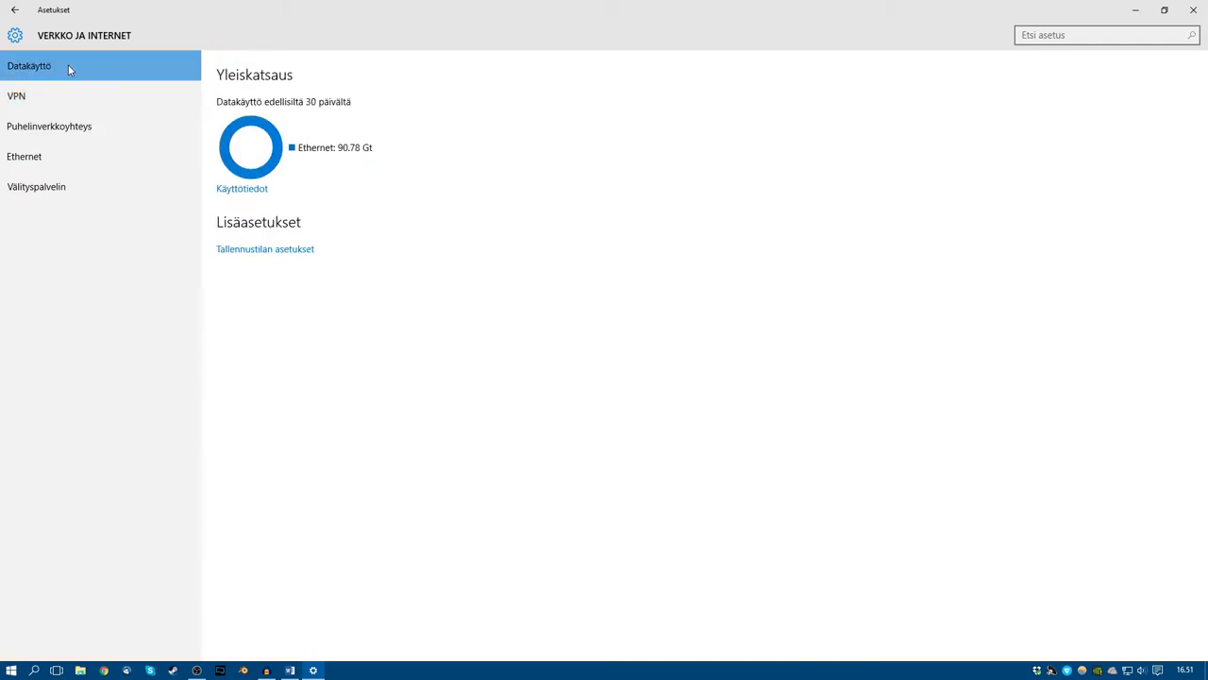
key("alt+F4")
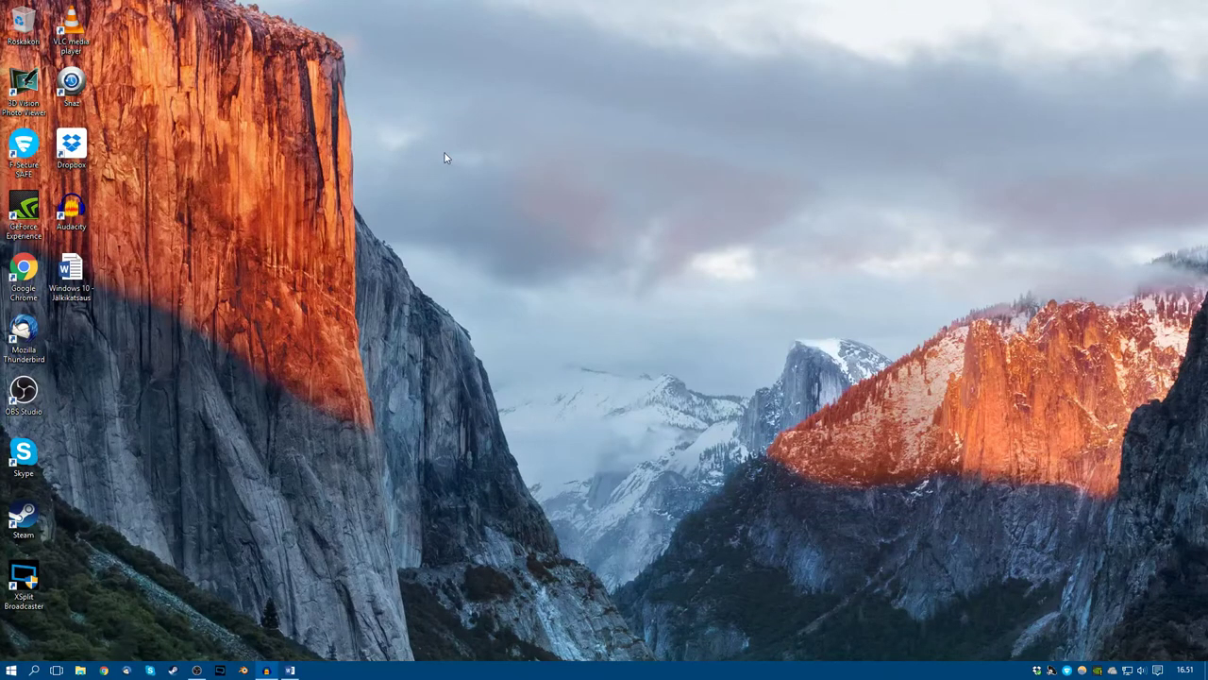
Reopen the network settings, view the Puhelinverkkoyhteys and Datakäyttö pages, and close Settings
left_click(1127, 670)
left_click(1048, 646)
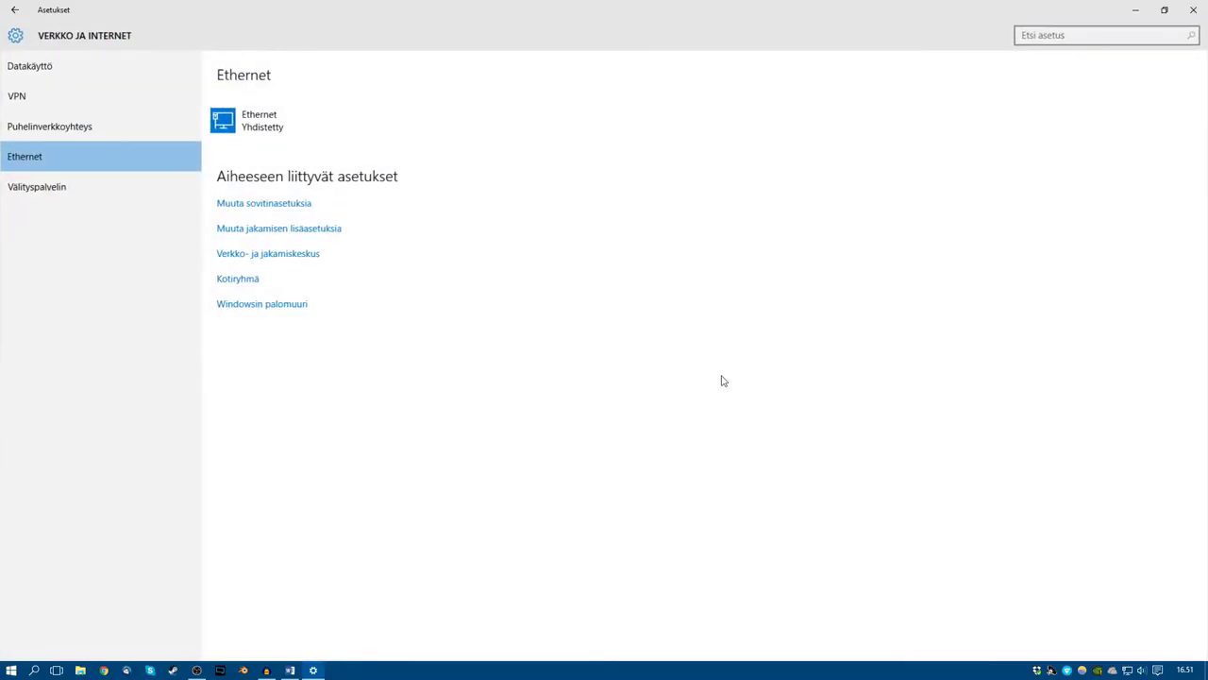
left_click(46, 126)
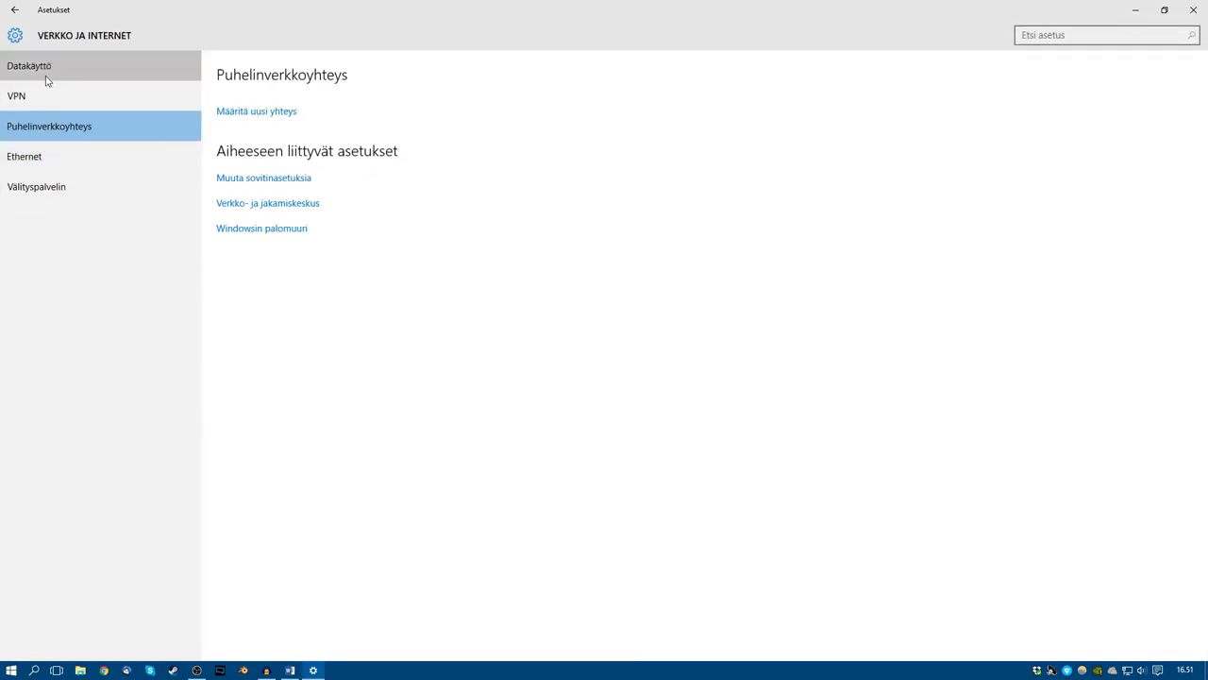
left_click(46, 68)
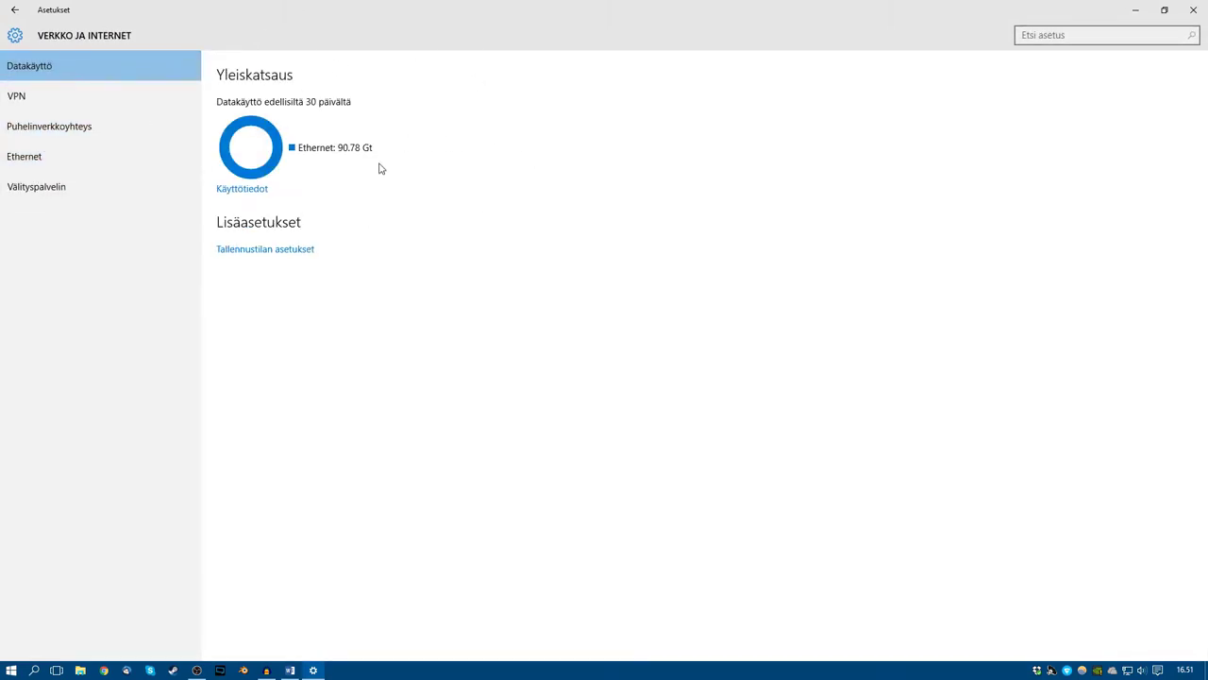
left_click(1193, 9)
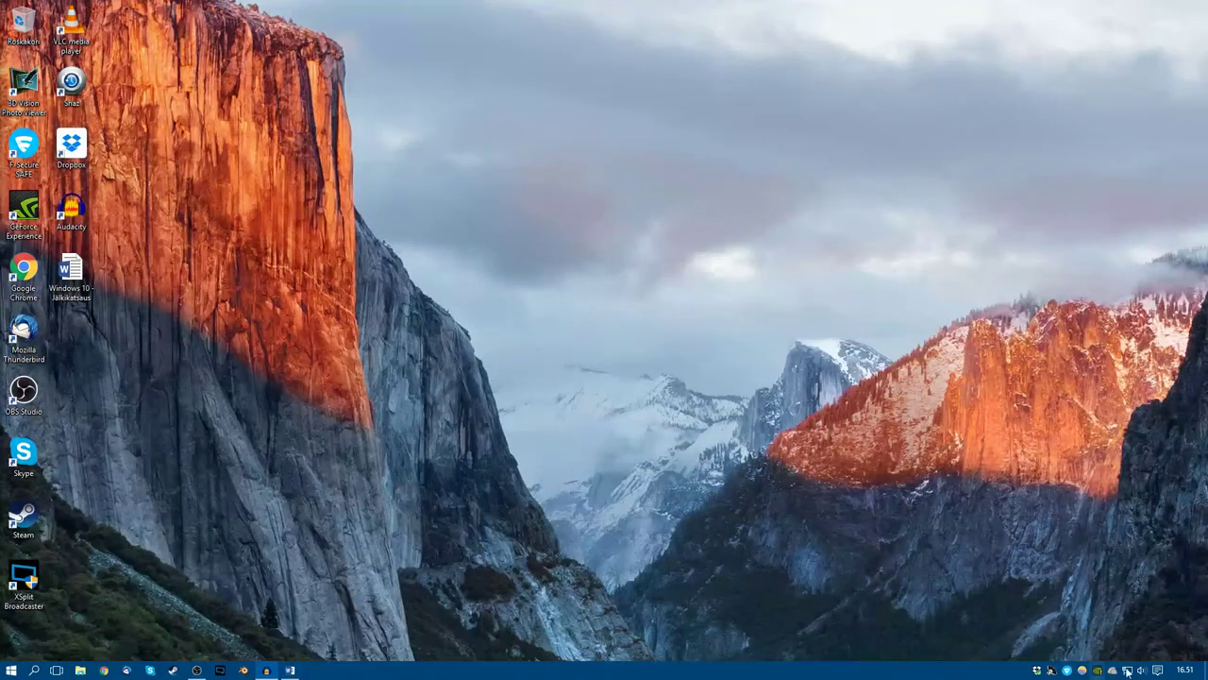
Open the Ääni dialog for playback devices, review its Tietoliikenneyhteydet, Äänet, Tallennus and Toistaminen pages, and close it
left_click(1141, 669)
left_click(1141, 669)
right_click(1148, 669)
left_click(1100, 609)
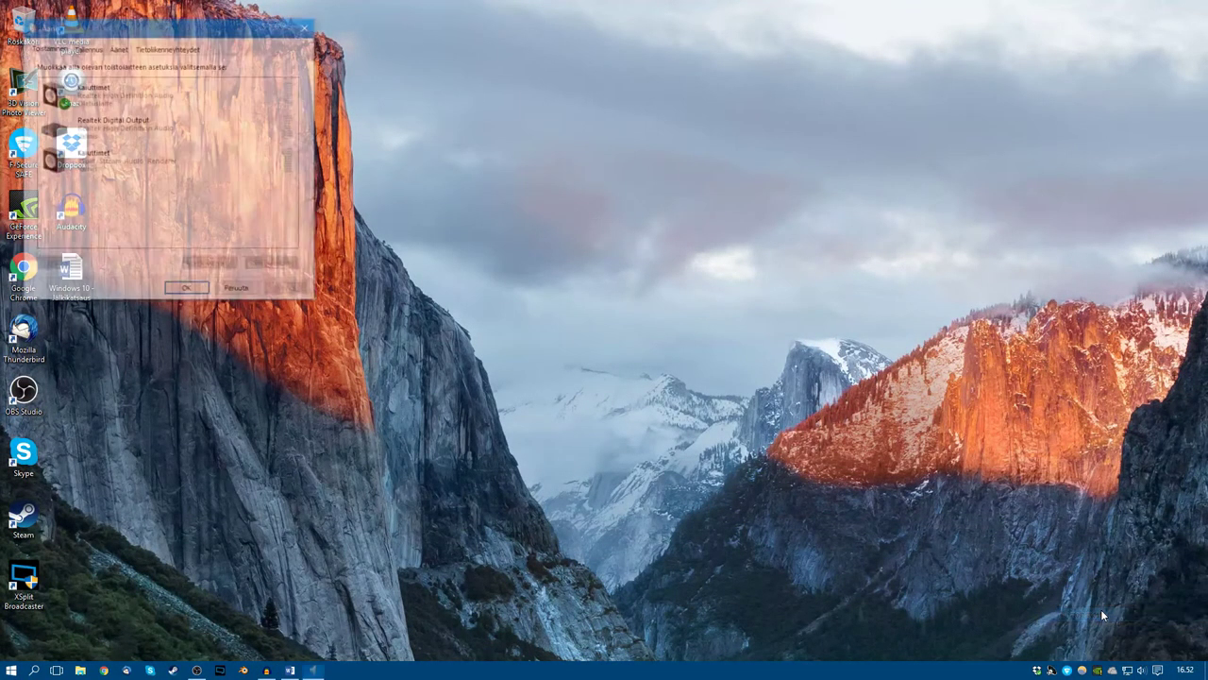
left_click_drag(185, 26, 521, 117)
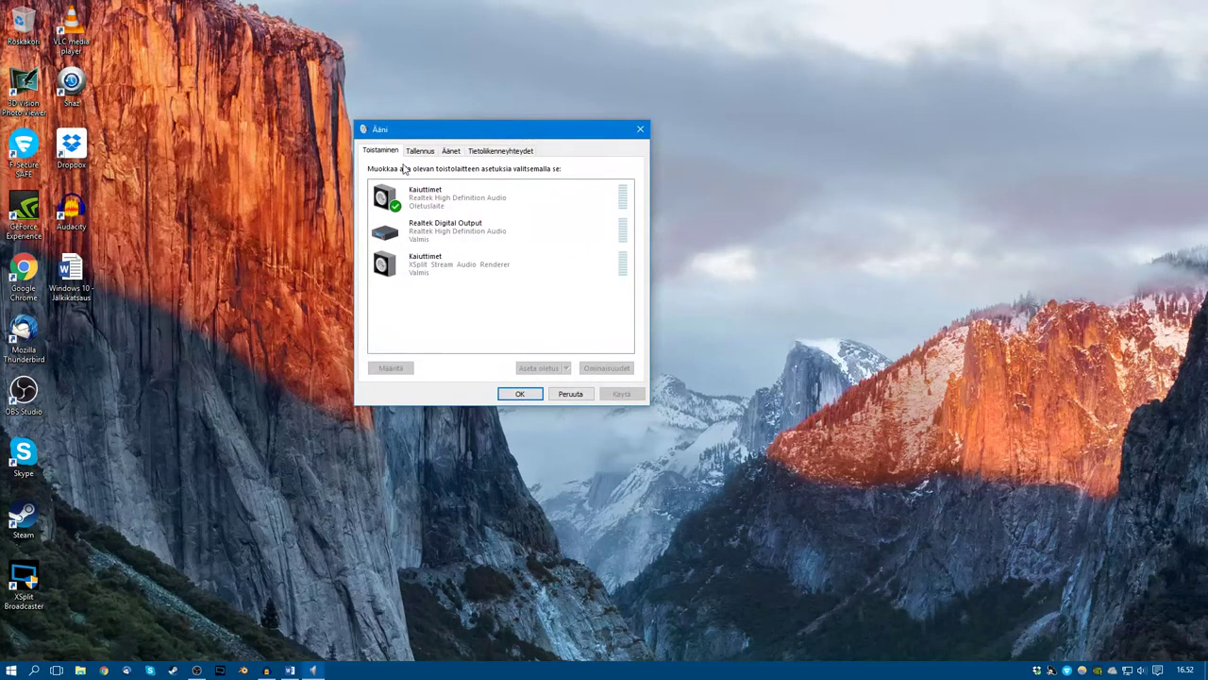
left_click(516, 152)
left_click(452, 151)
left_click(420, 152)
left_click(381, 151)
left_click(639, 131)
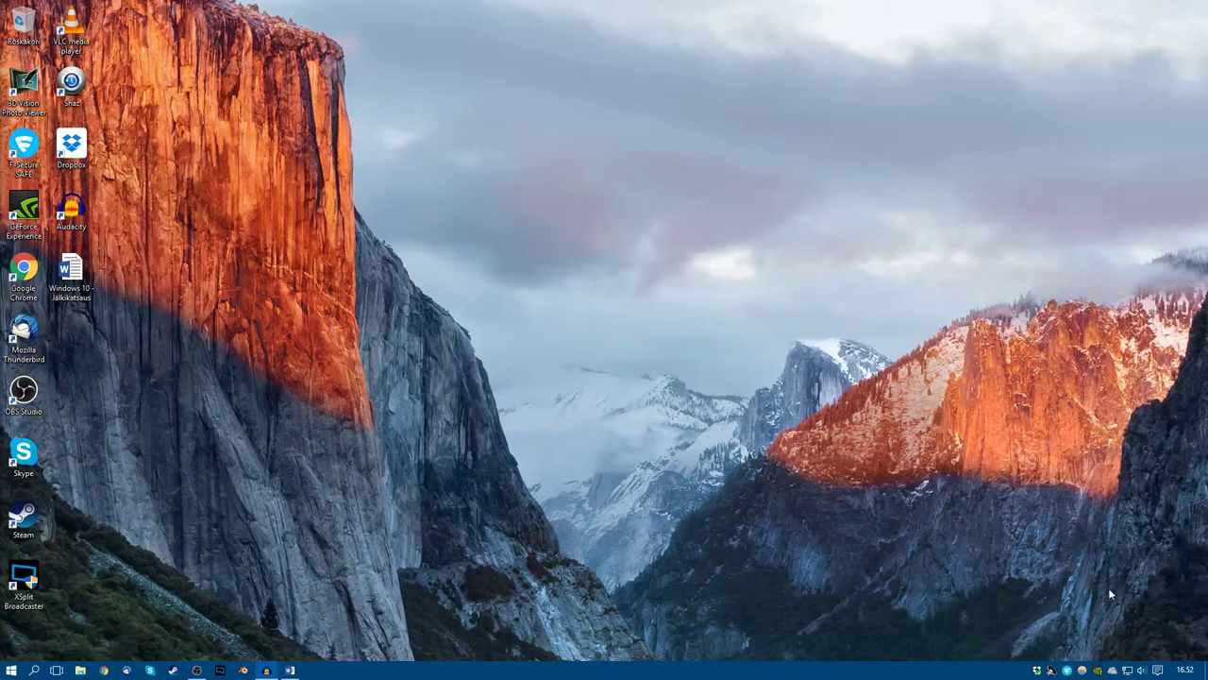
View the Toimintokeskus notifications and quick actions and the Start menu, closing each again
left_click(1157, 670)
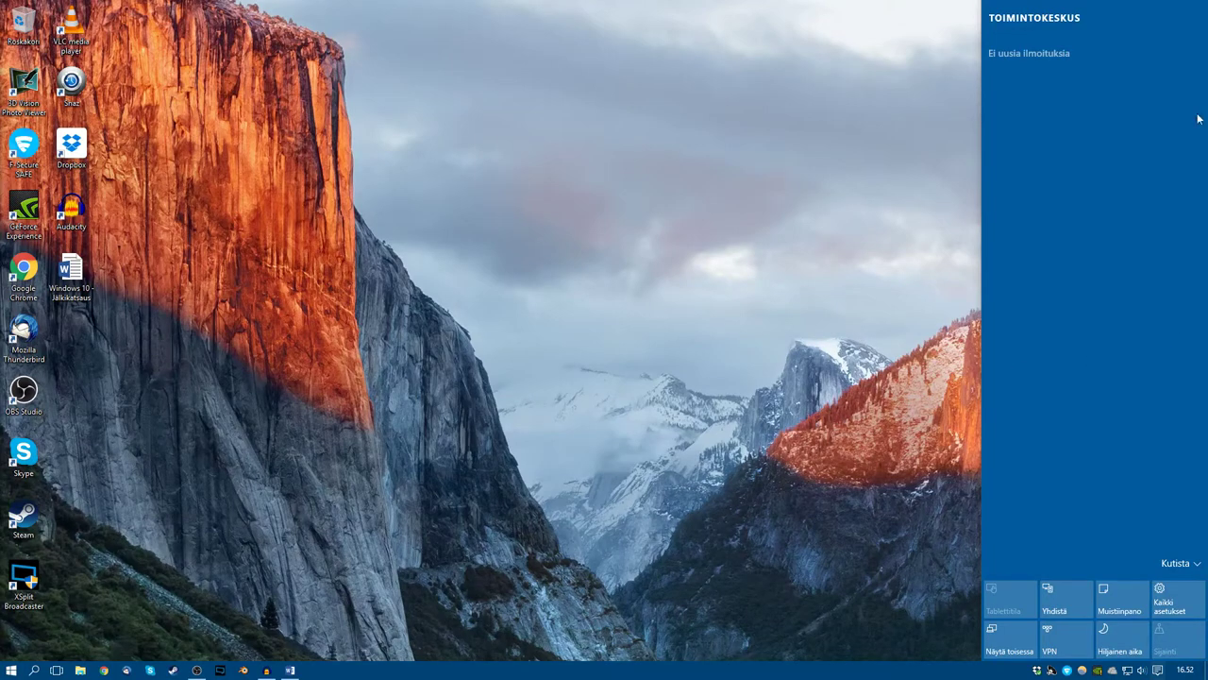
left_click(803, 81)
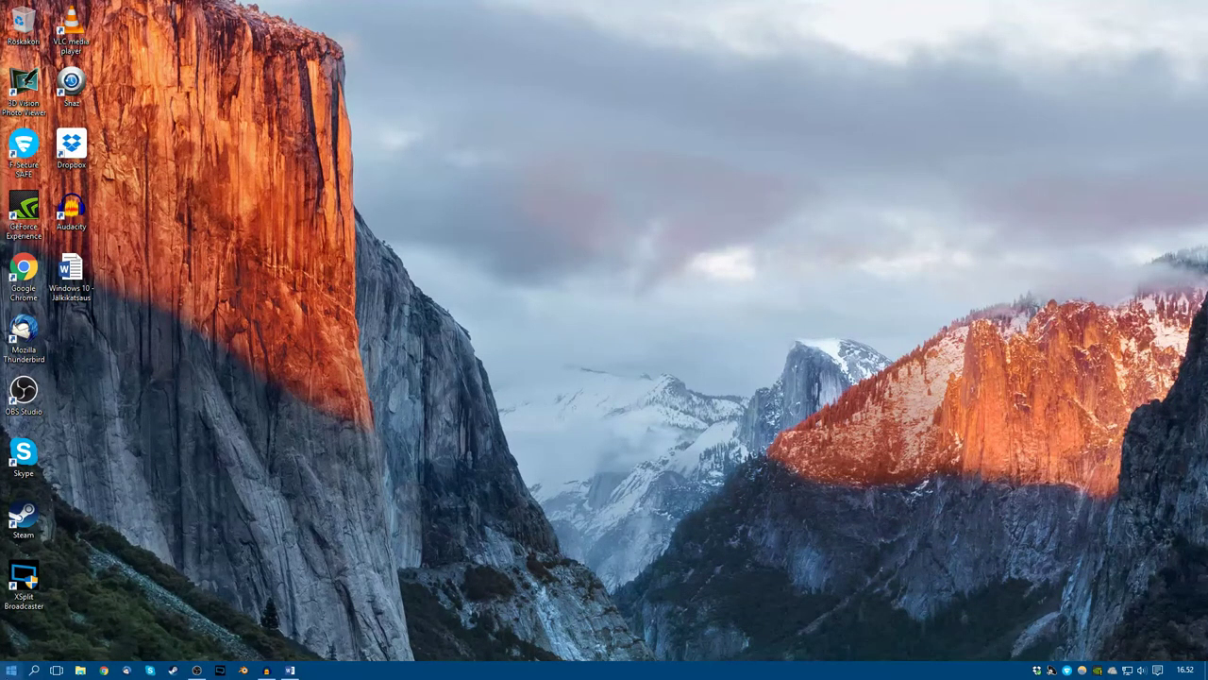
left_click(11, 670)
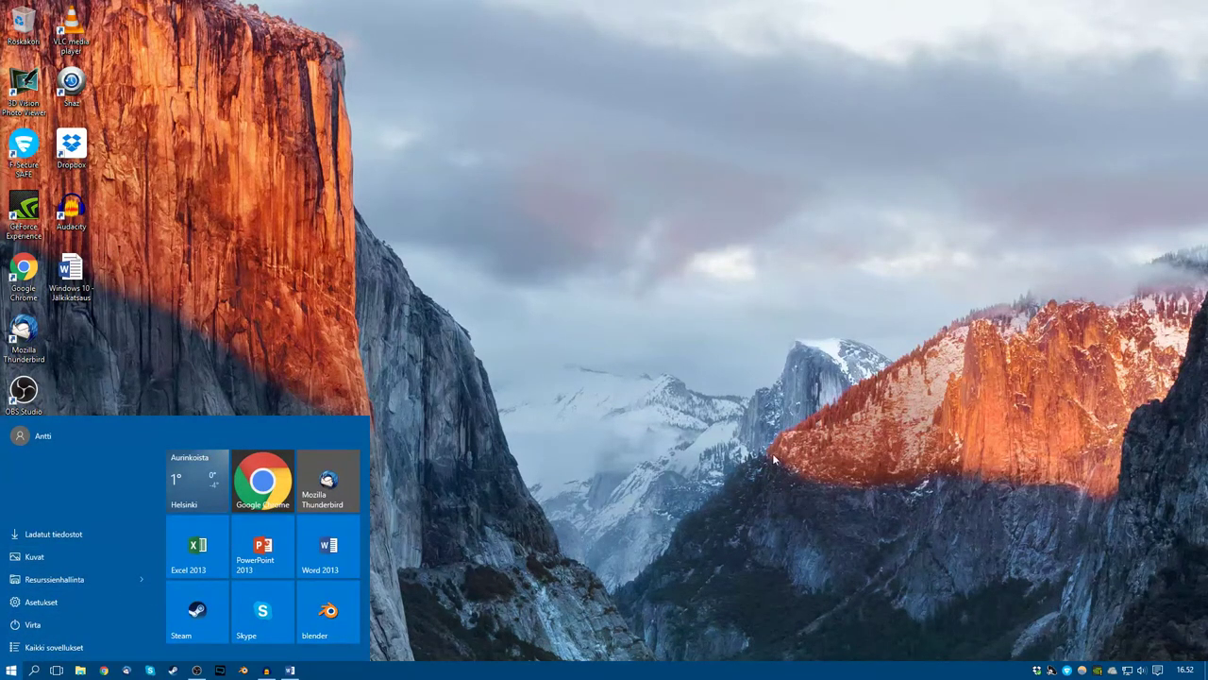
left_click(745, 453)
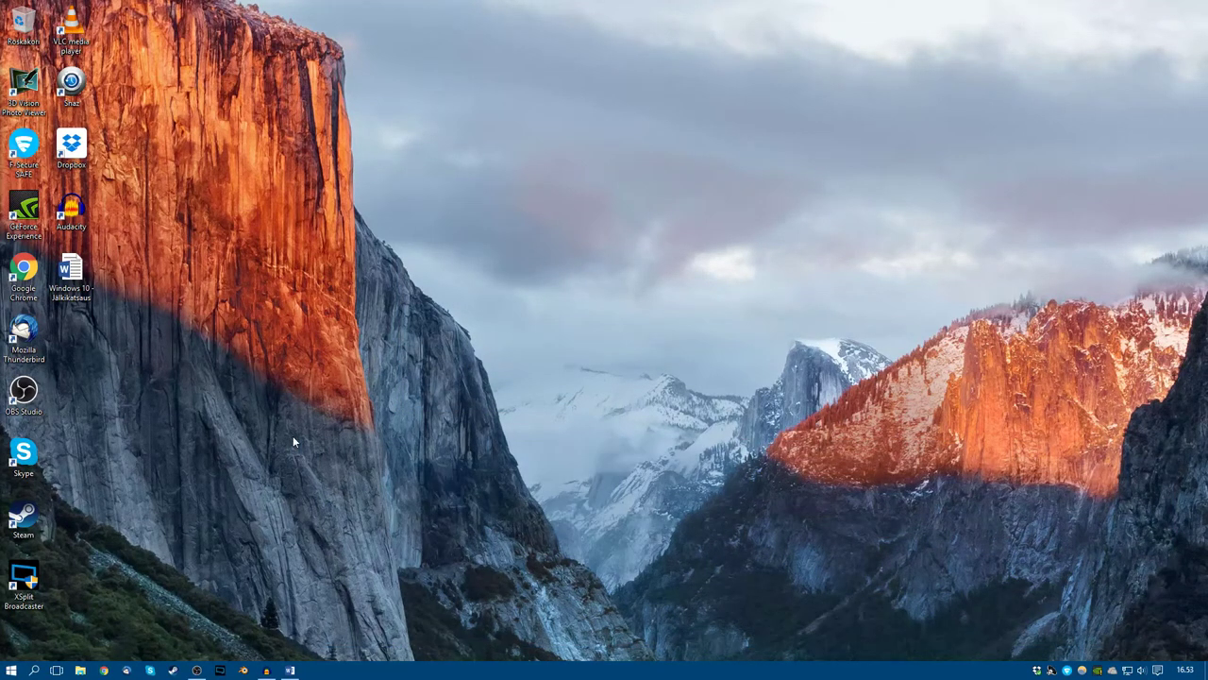
left_click_drag(1018, 156, 228, 578)
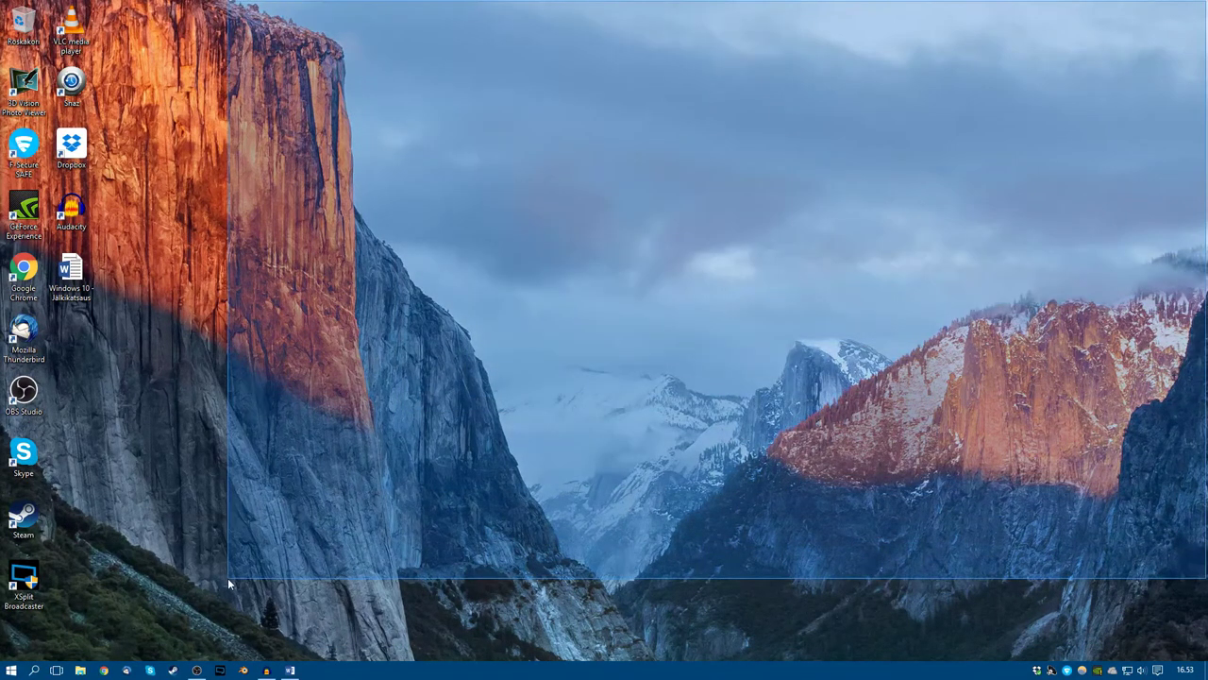